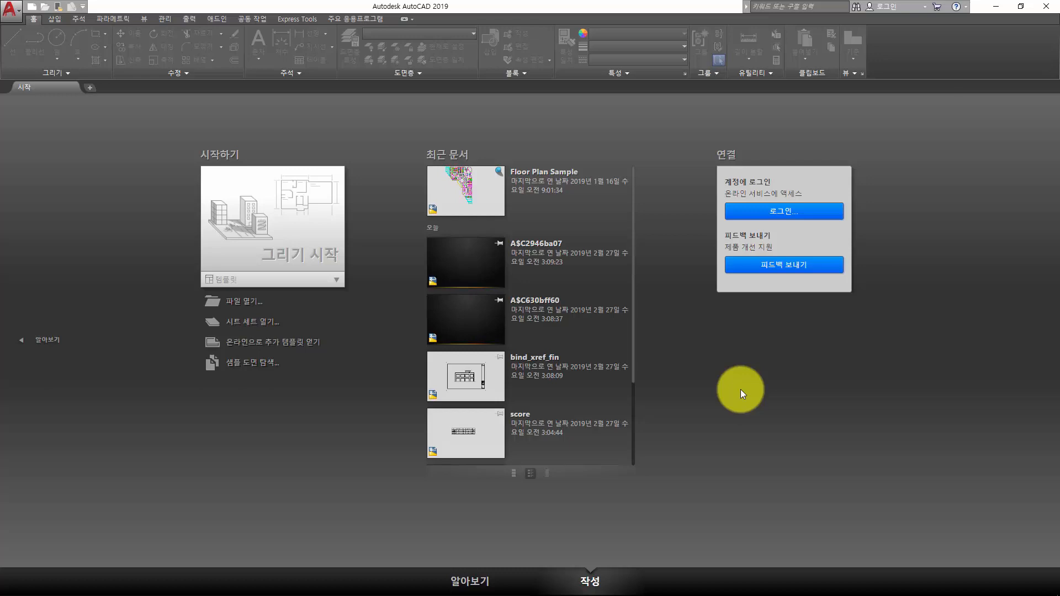
Switch to the 08 example folder in File Explorer and open the score AutoCAD drawing from it.
key("alt+Tab")
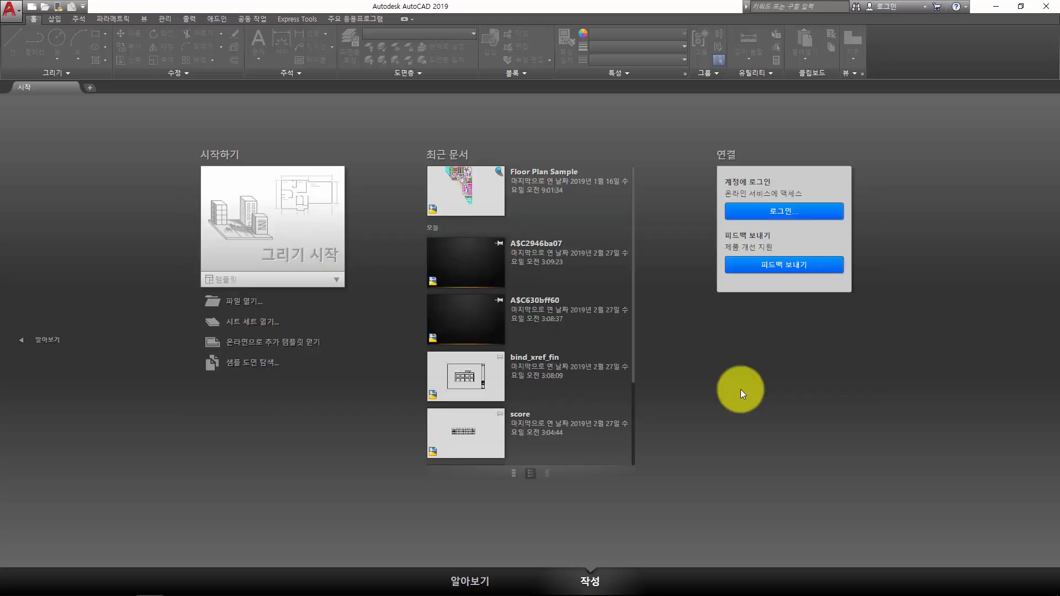
key("alt+Tab")
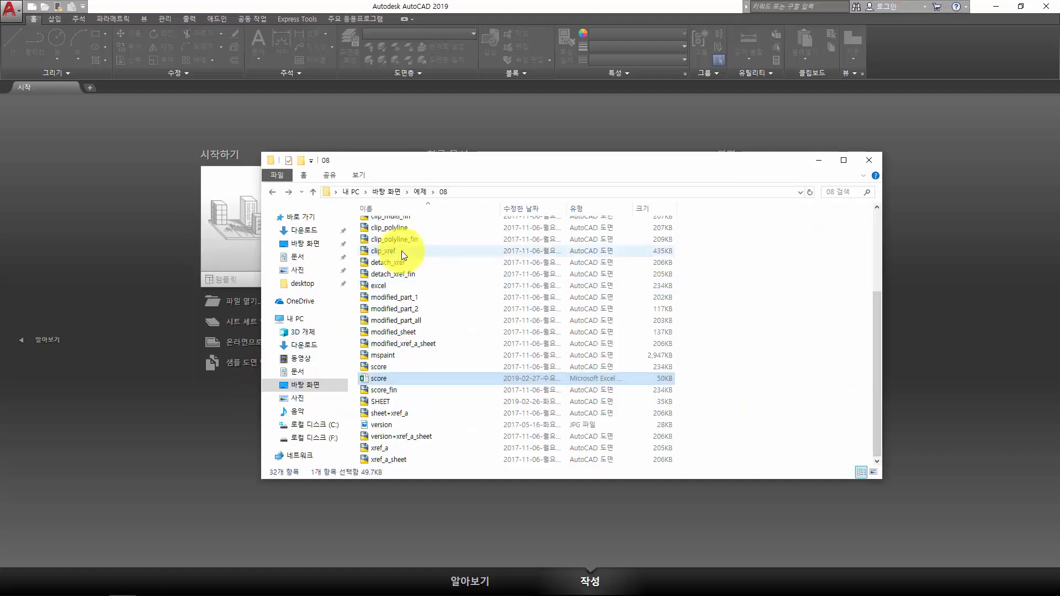
left_click(413, 369)
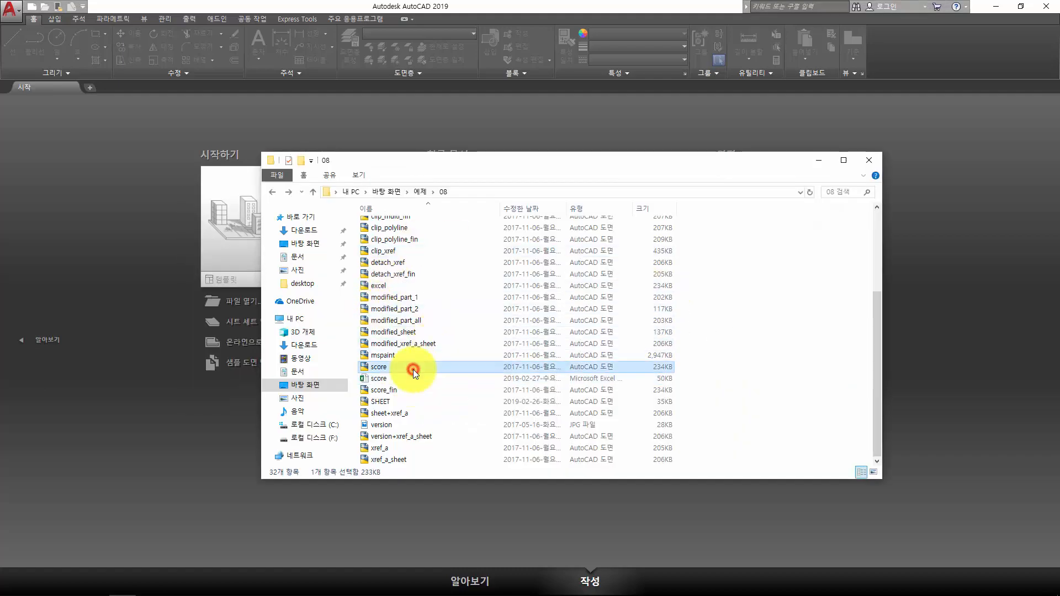
double_click(413, 369)
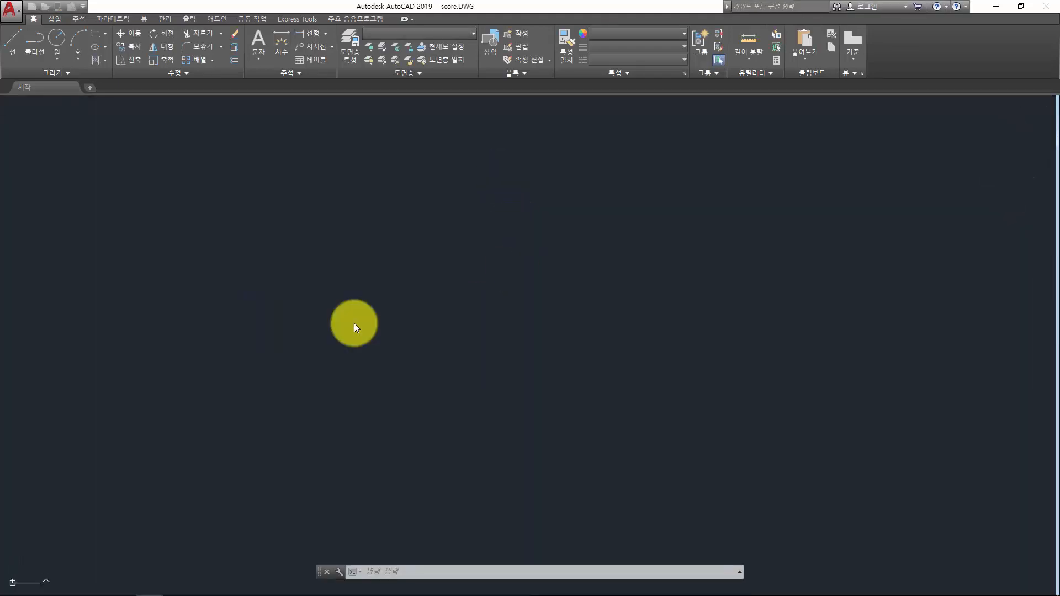
middle_click_drag(250, 280, 353, 261)
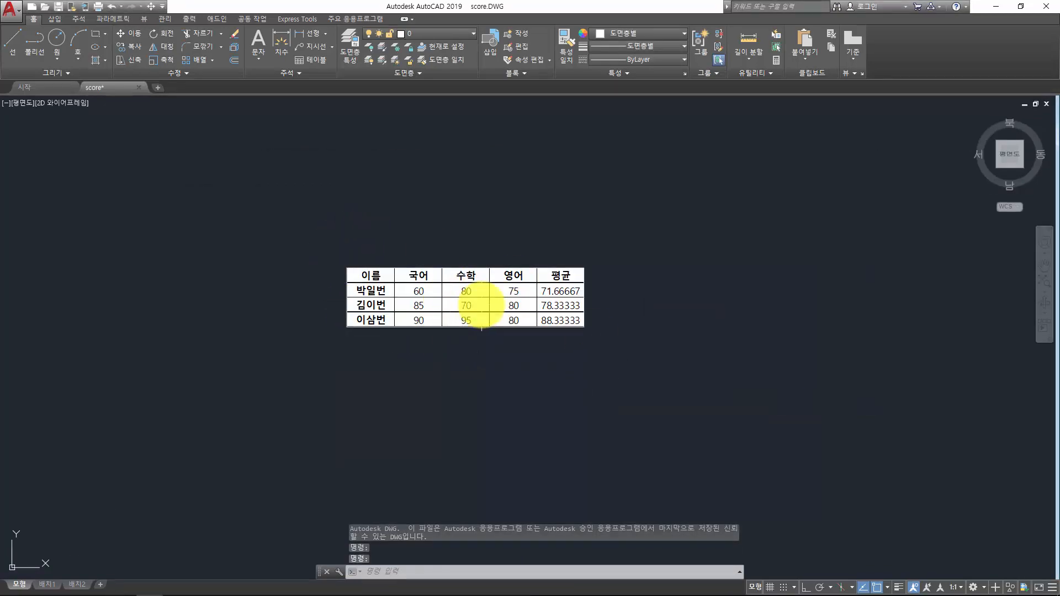
Open the score Excel workbook from the 08 folder, removing the embedded drawing below the chart and saving the file.
key("alt+Tab")
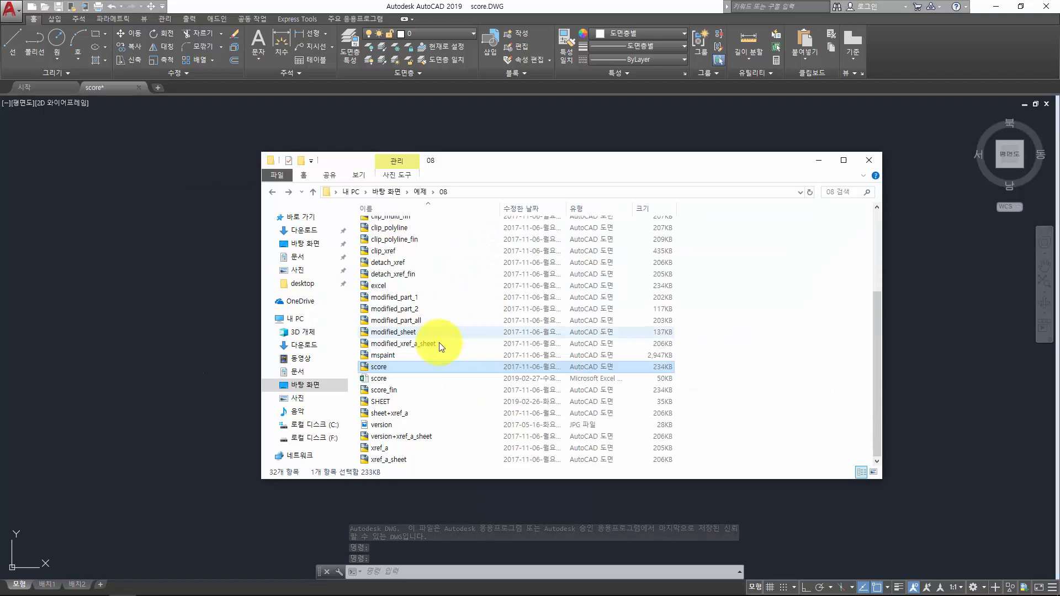
double_click(387, 380)
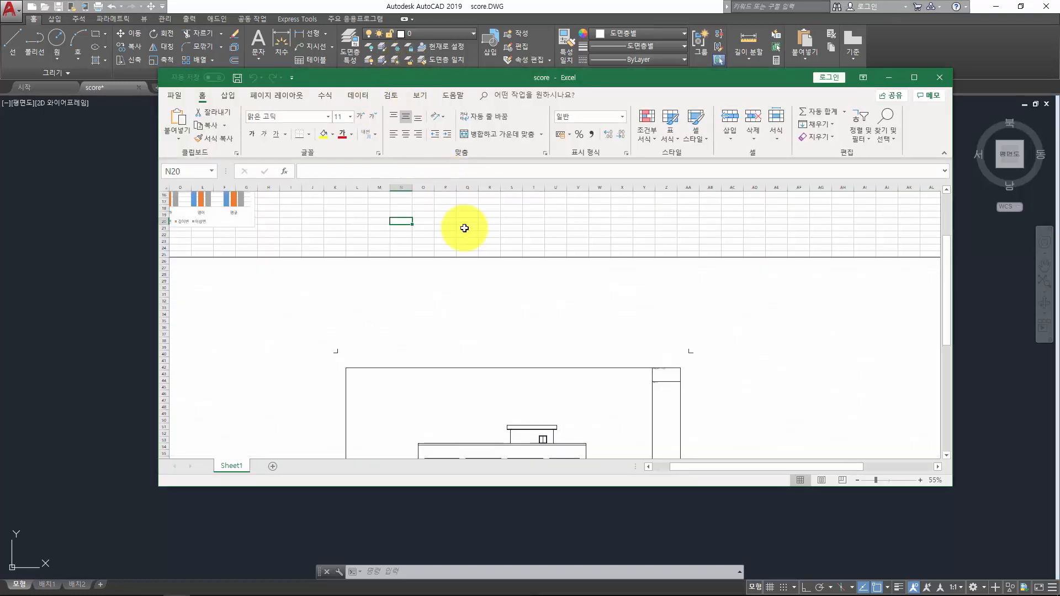
left_click(450, 290)
key("Delete")
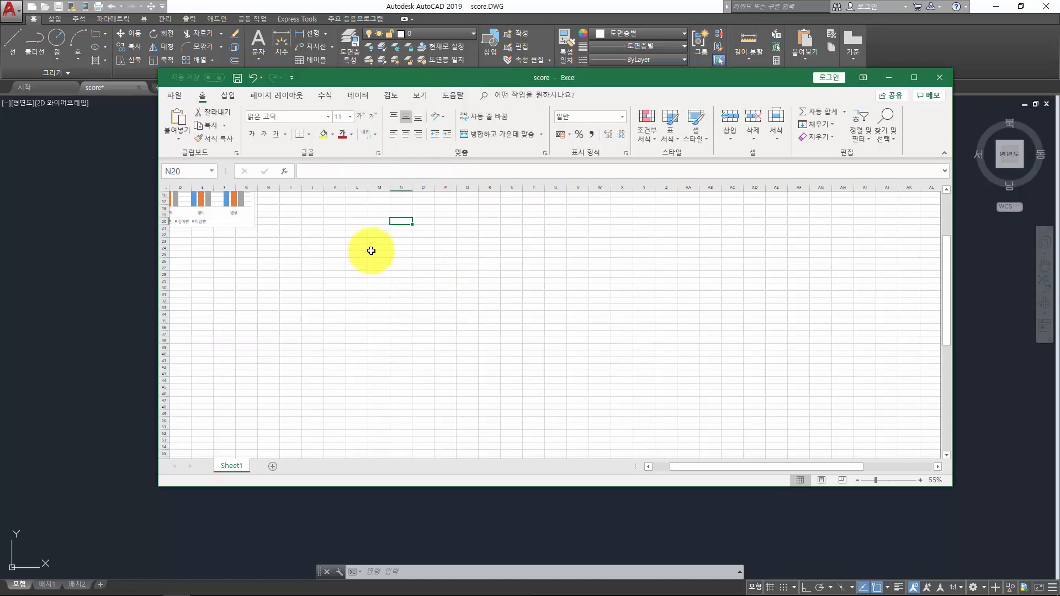
scroll(225, 216, "up", 4, "ctrl")
key("ctrl+s")
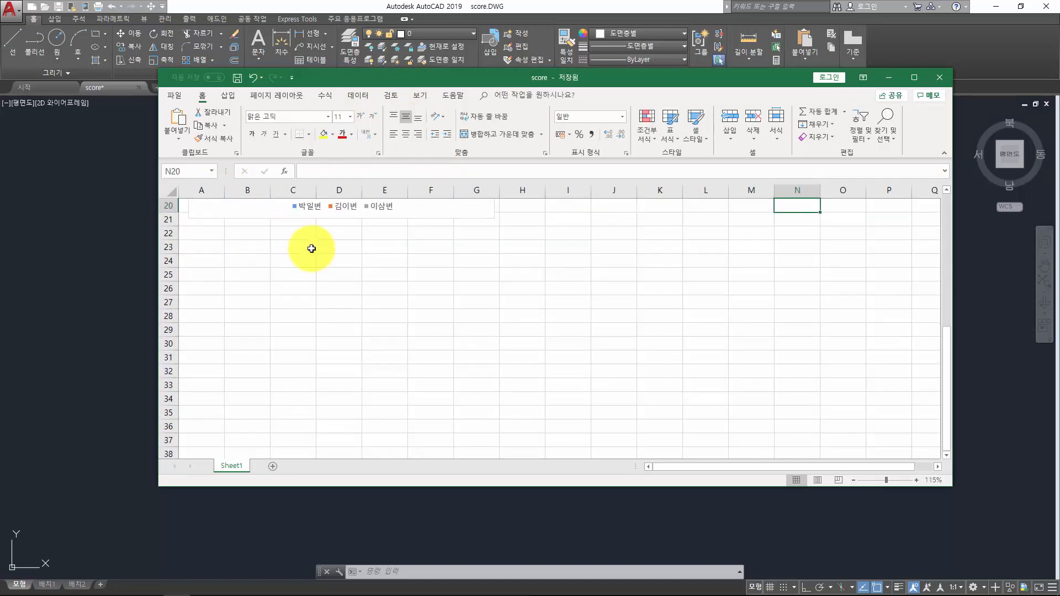
Copy the score table in cells B3:F6 of Sheet1.
scroll(310, 246, "up", 6)
left_click(307, 248)
left_click_drag(243, 232, 436, 274)
left_click(387, 260)
left_click_drag(240, 231, 421, 274)
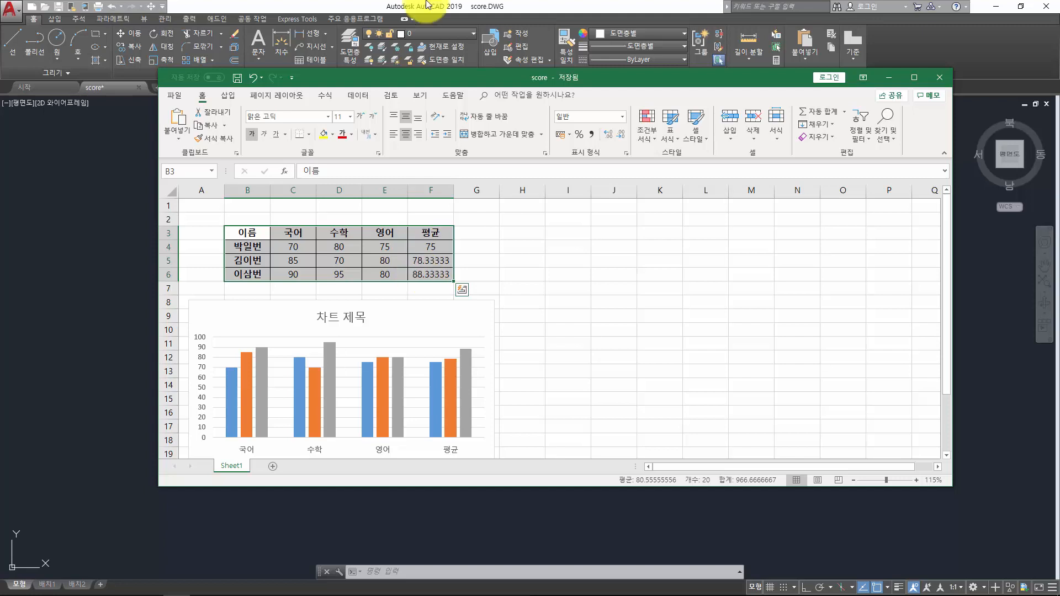
left_click(475, 259)
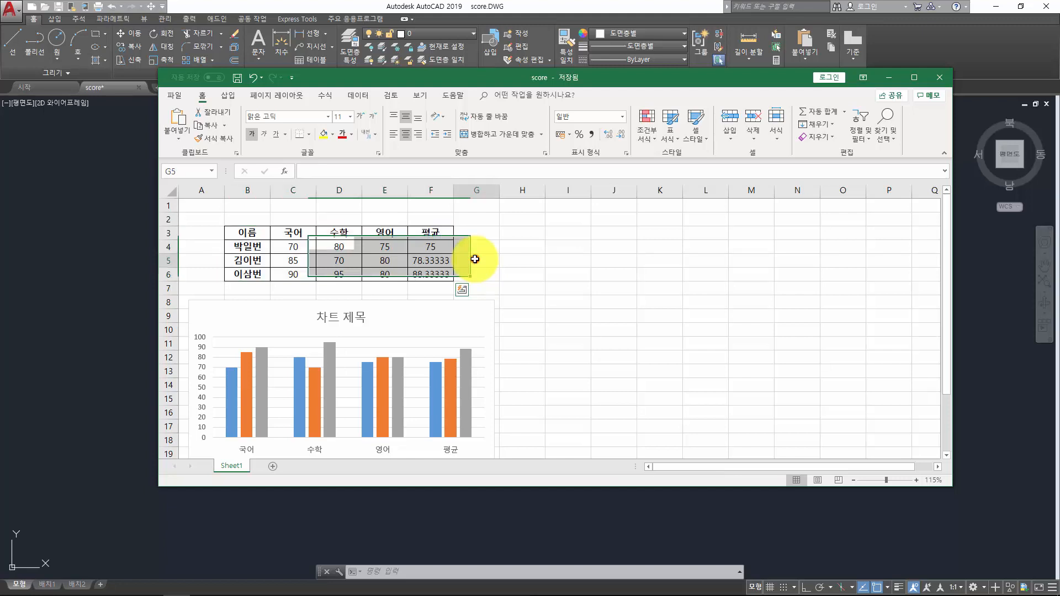
left_click_drag(265, 232, 421, 279)
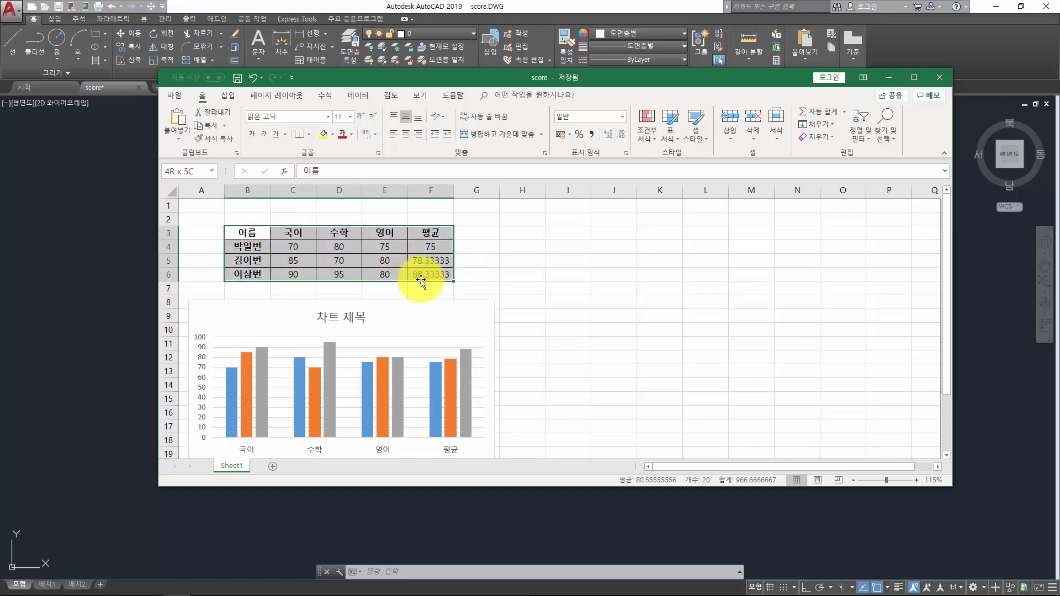
left_click_drag(236, 232, 429, 274)
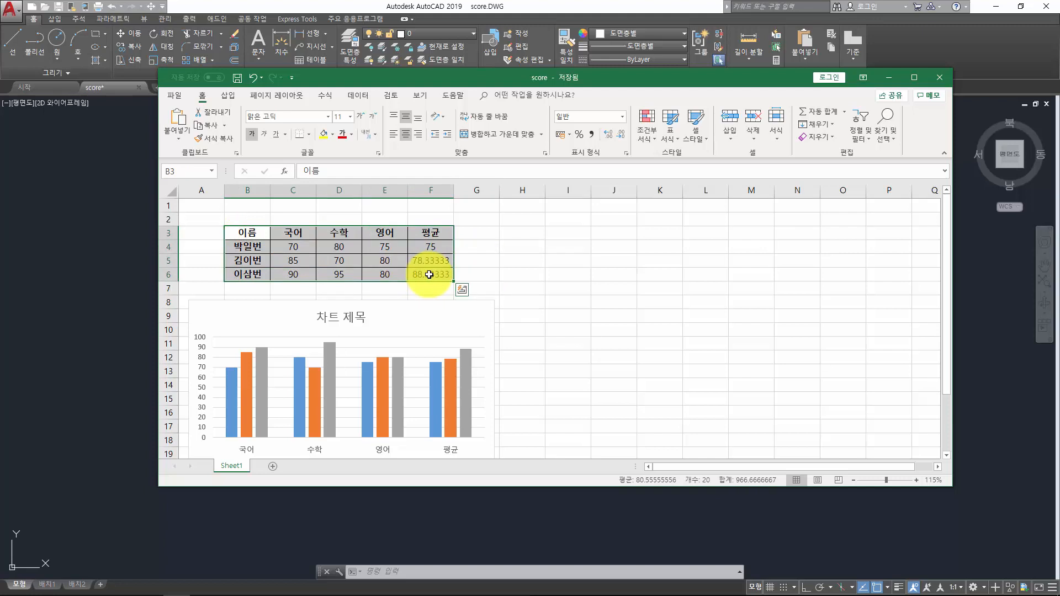
key("ctrl+c")
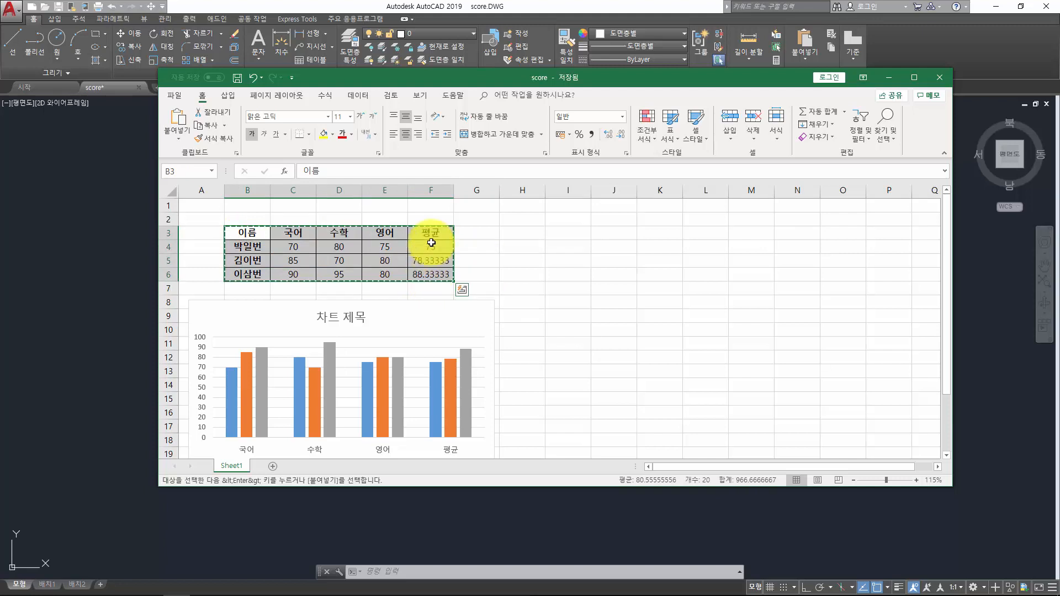
Switch to AutoCAD and paste the copied table into the empty space beside the existing score table.
left_click(417, 7)
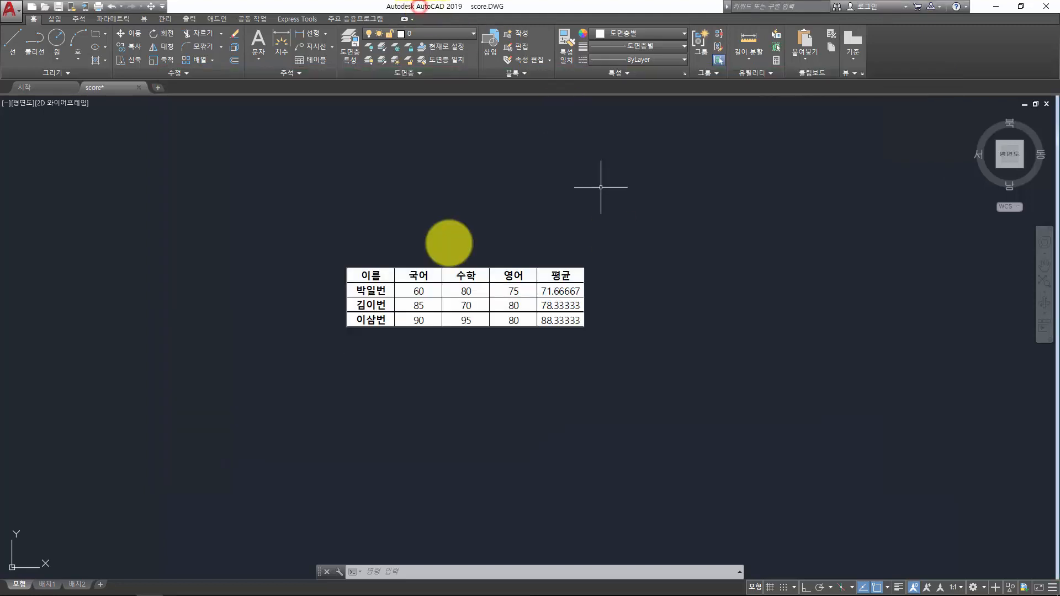
middle_click_drag(695, 310, 545, 288)
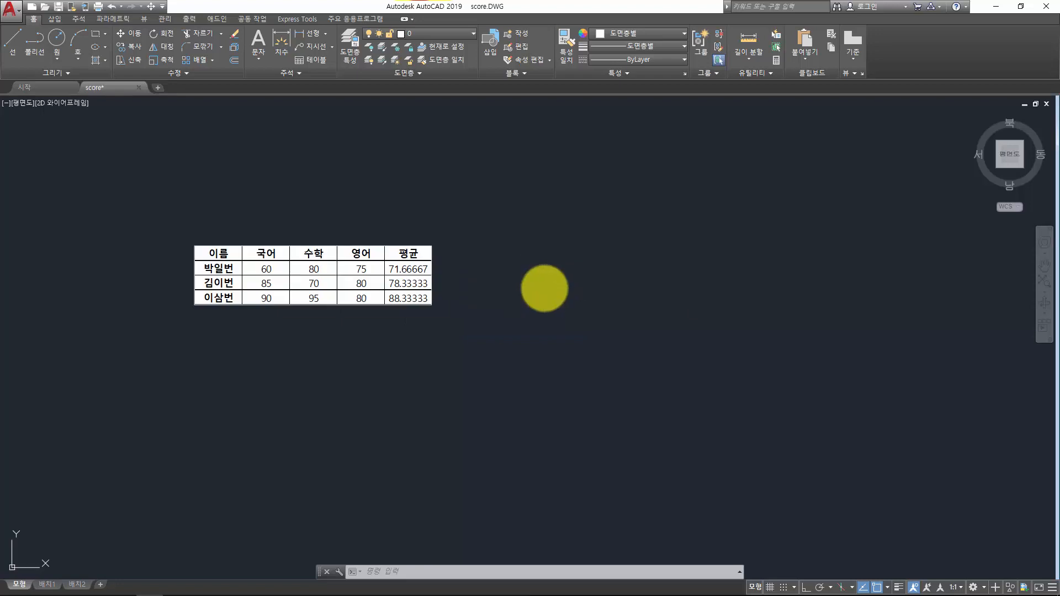
key("ctrl+v")
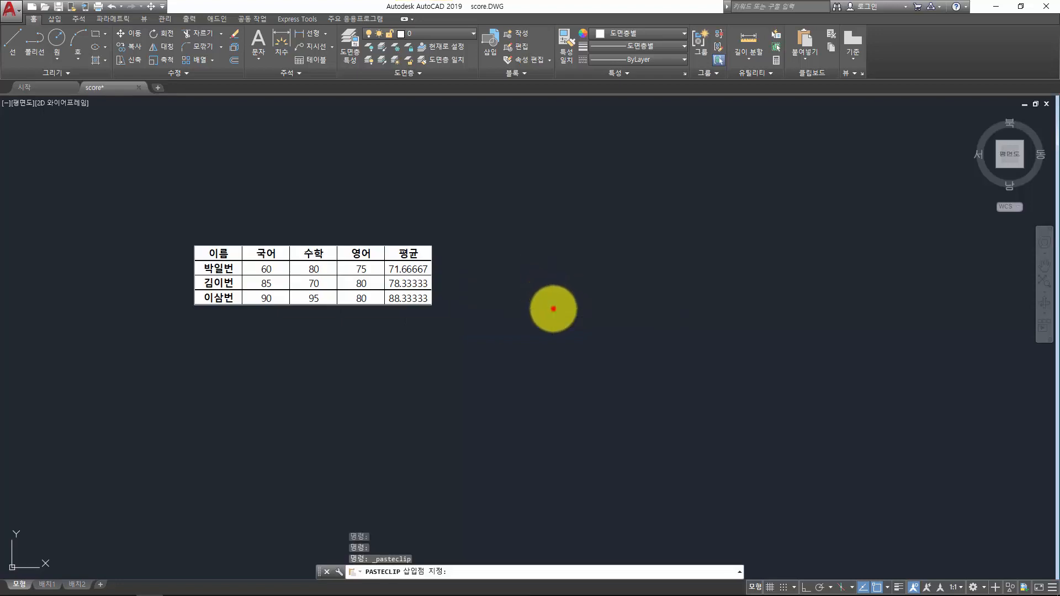
left_click(552, 309)
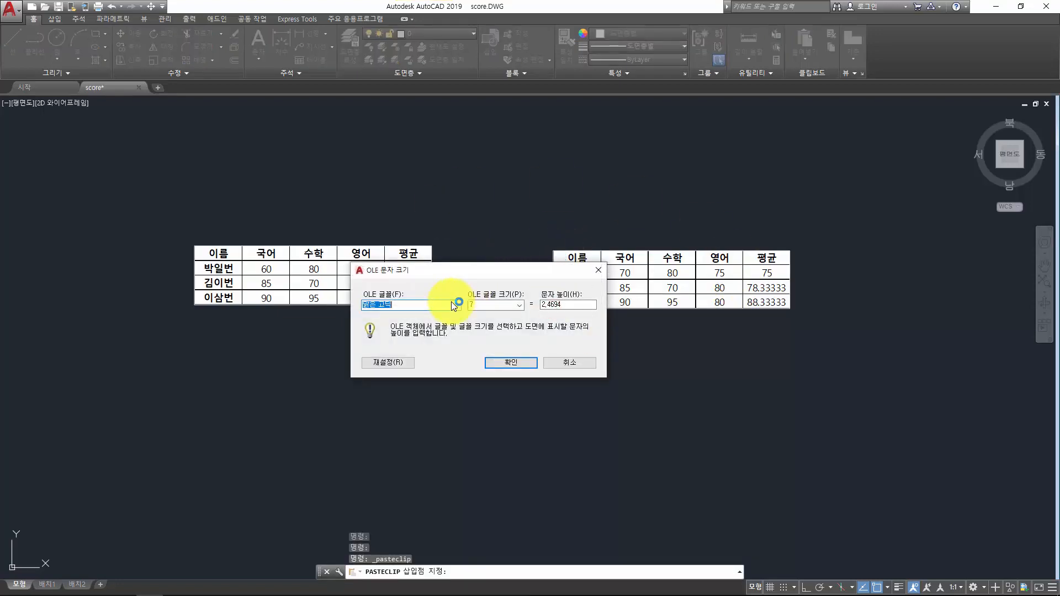
Set the text height of the pasted OLE table to 5 and accept the OLE text size.
left_click(496, 305)
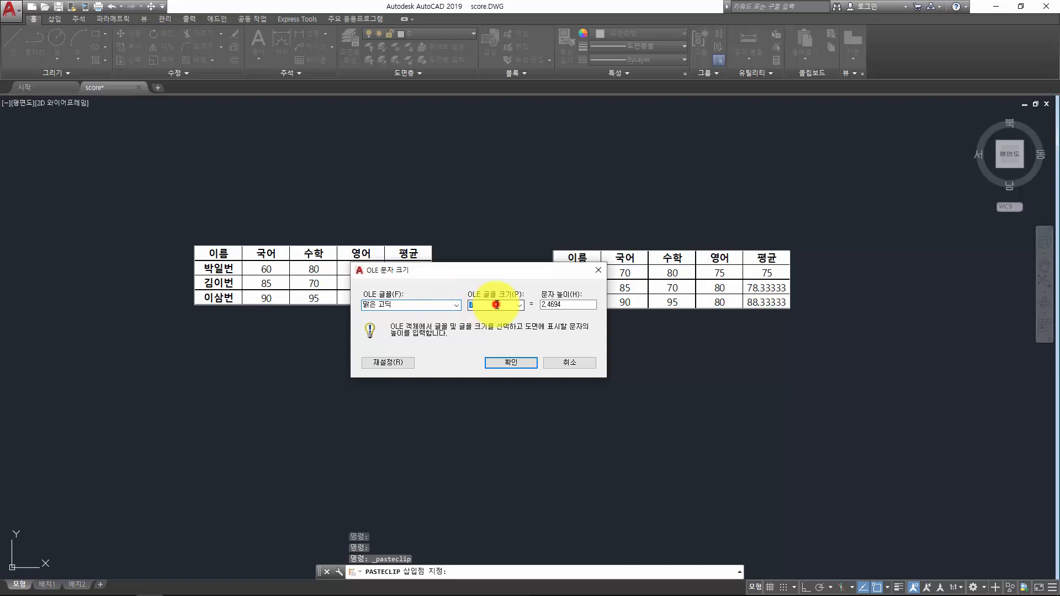
left_click(564, 305)
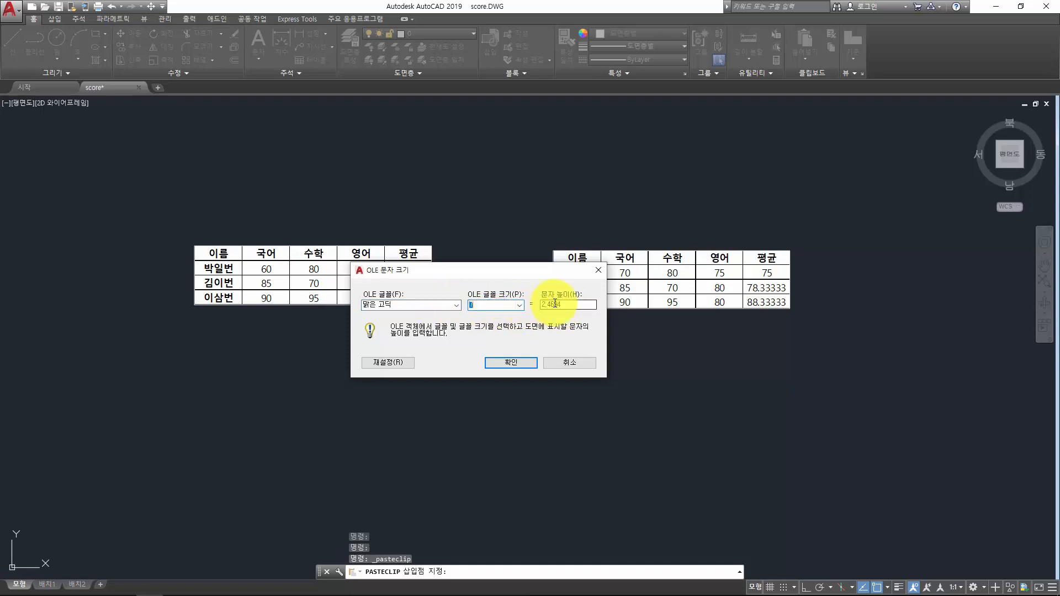
left_click(555, 304)
double_click(564, 304)
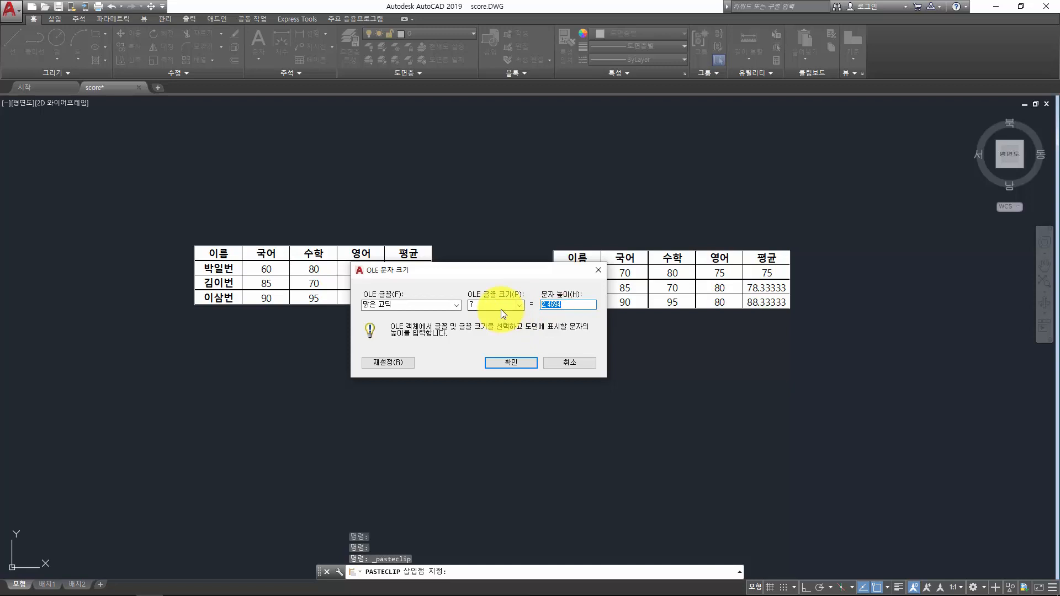
left_click(502, 307)
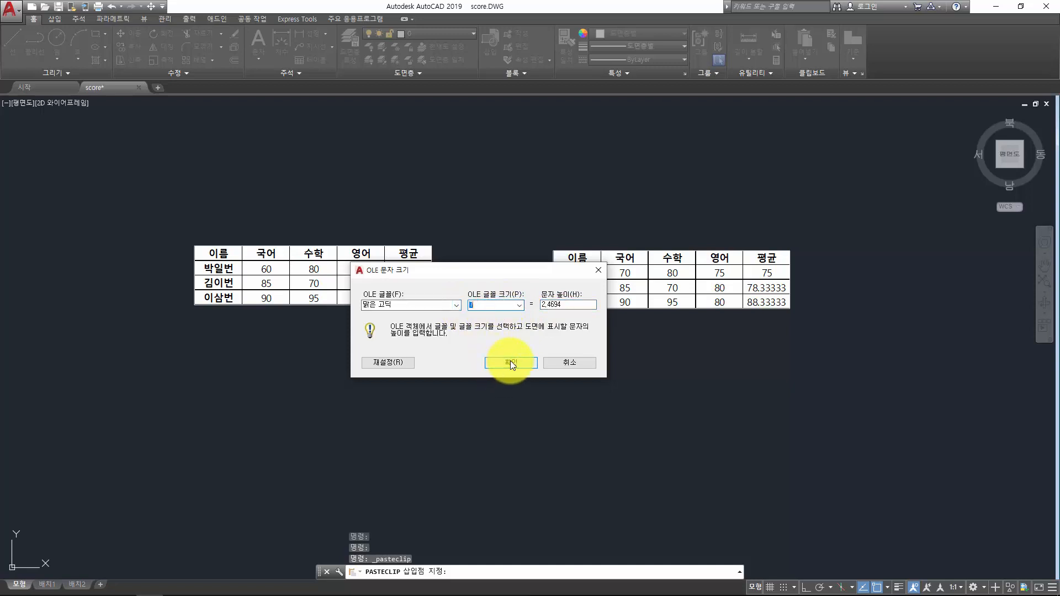
type("10")
key("Tab")
type("5")
left_click(514, 362)
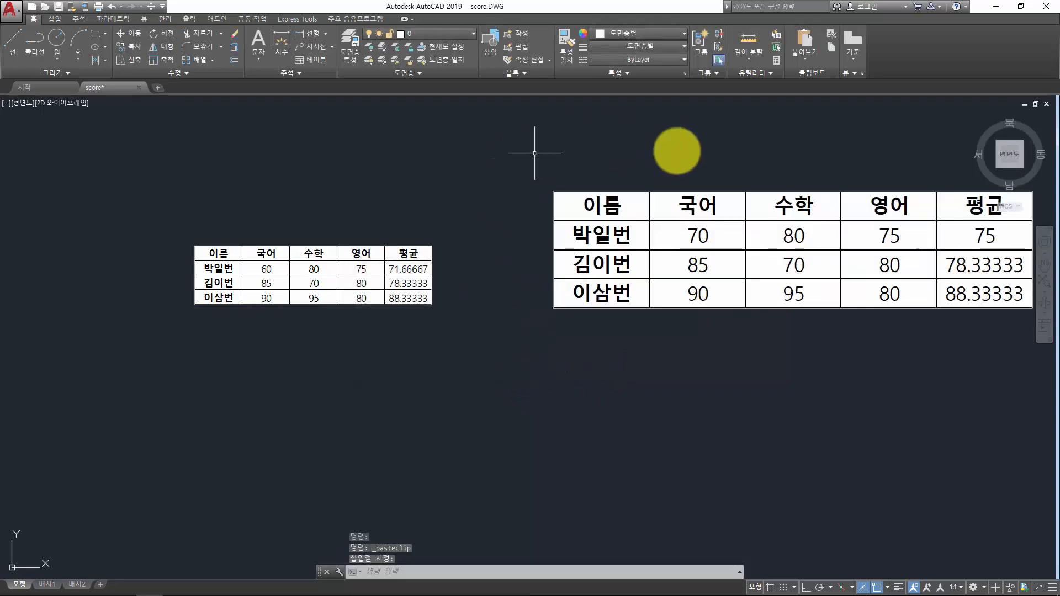
Scale up the newly pasted table from its upper-left corner, picking the scale factor freely in the drawing.
scroll(726, 279, "down", 2)
middle_click_drag(779, 244, 657, 271)
left_click(804, 366)
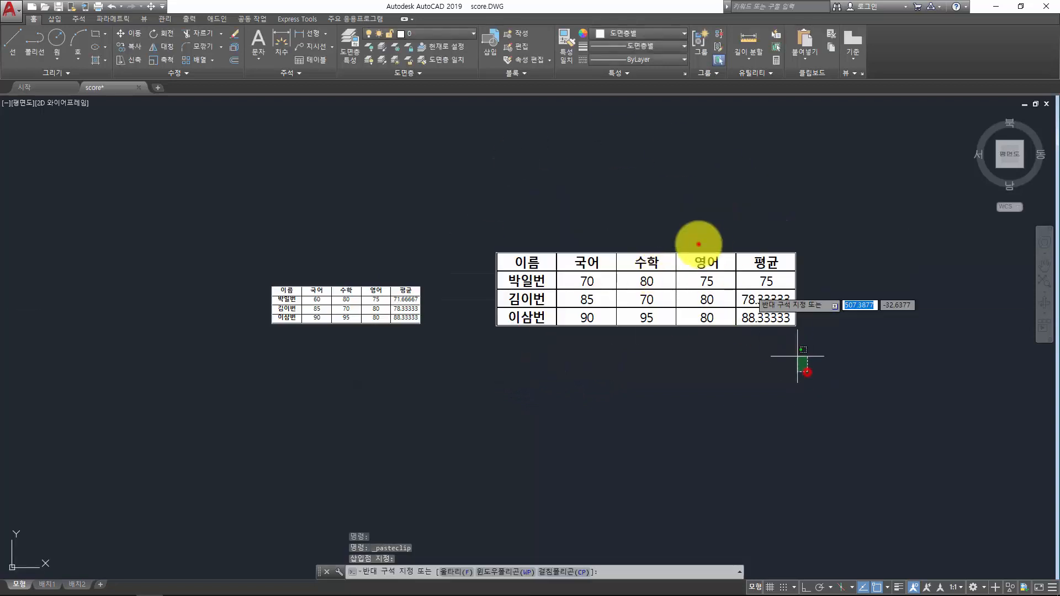
left_click(699, 244)
type("sc")
key("space")
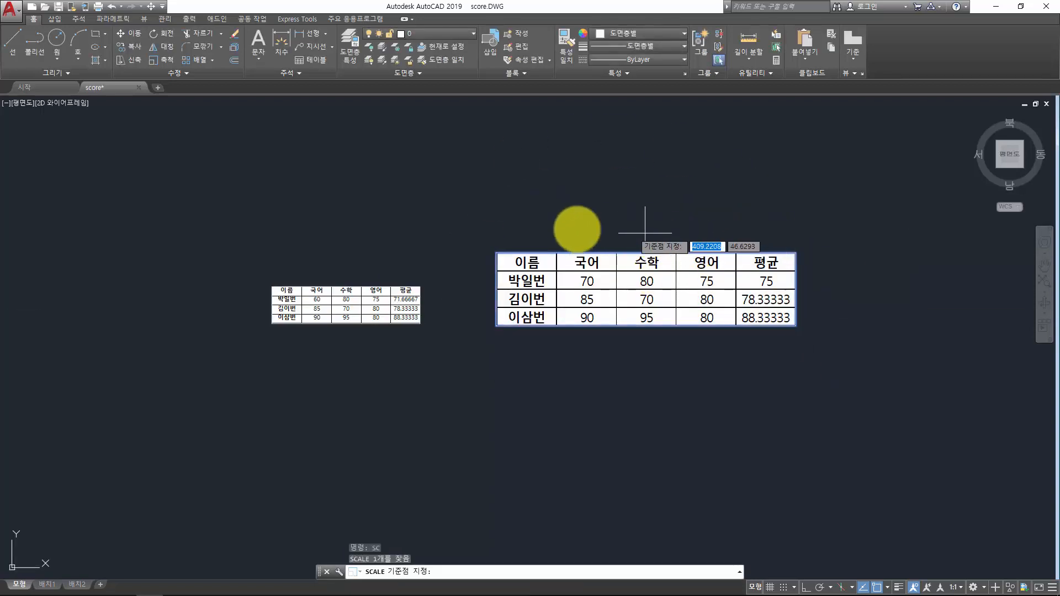
left_click(496, 253)
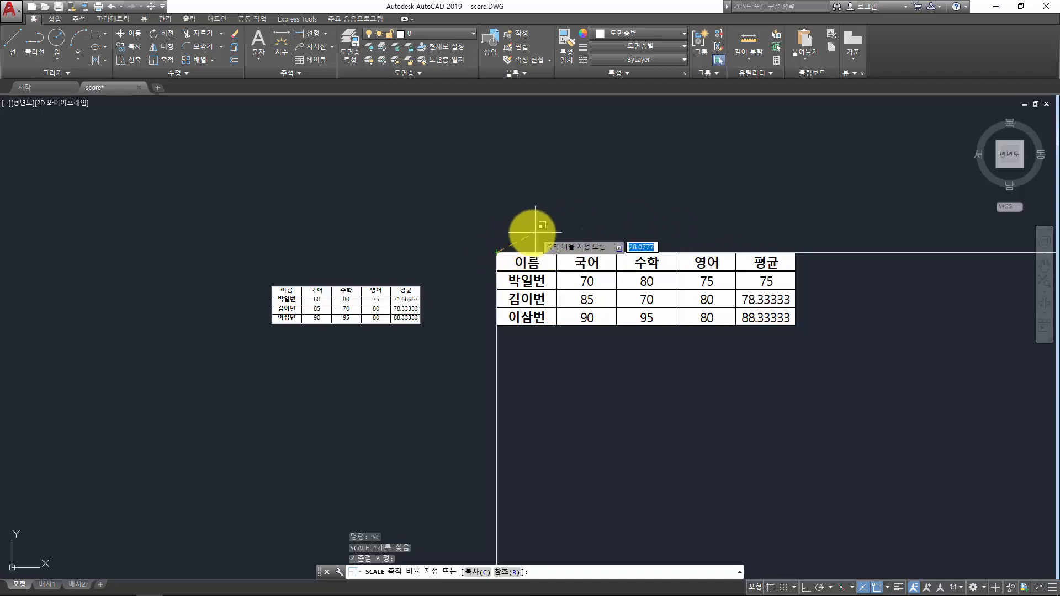
left_click(487, 275)
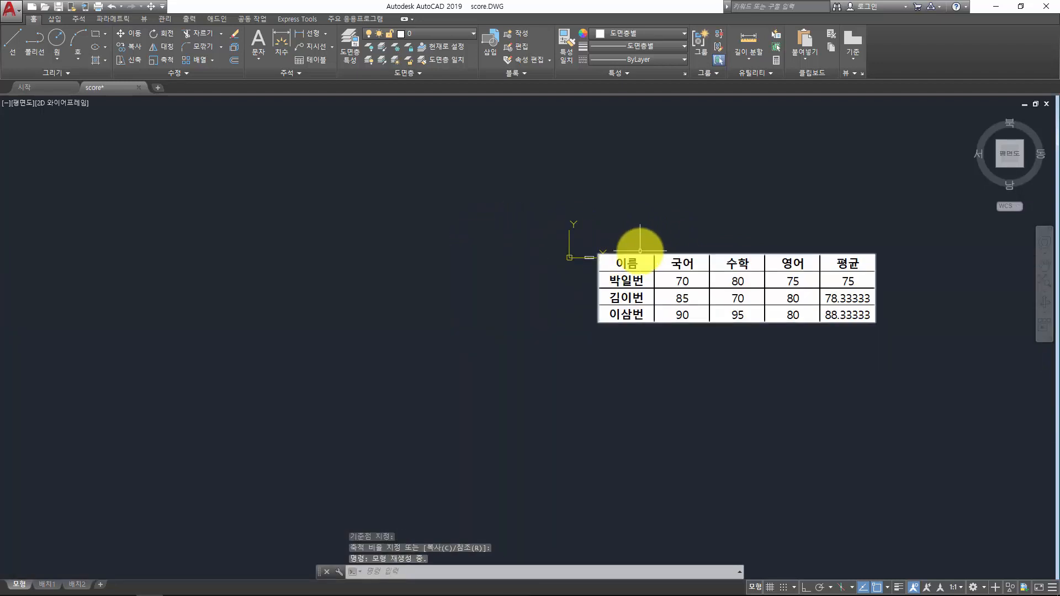
Arrange the AutoCAD drawing and the score Excel workbook side by side on the screen.
scroll(621, 244, "up", 3)
middle_click_drag(686, 246, 462, 235)
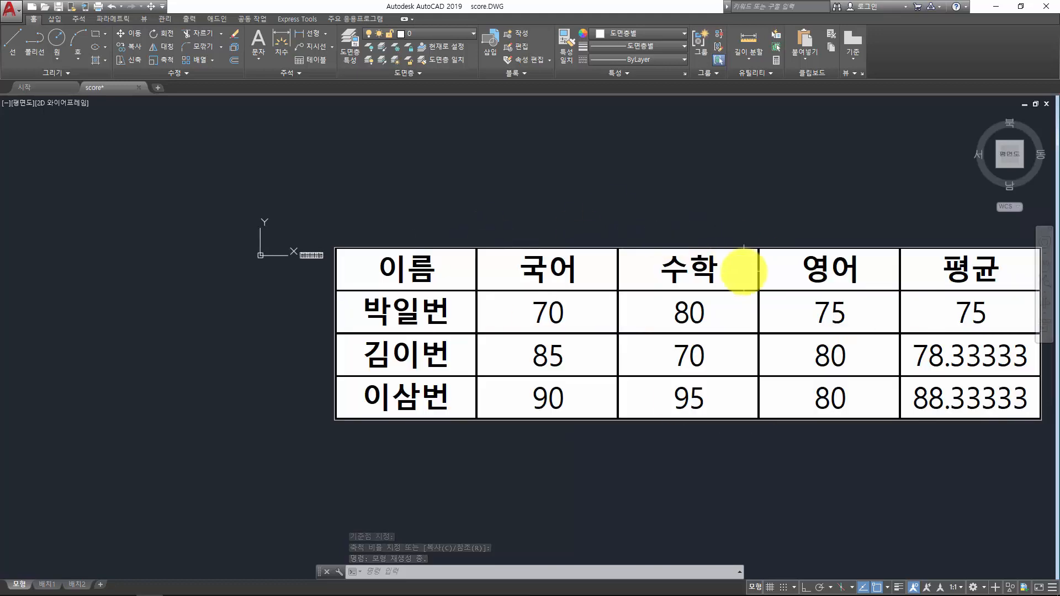
key("alt+Tab")
key("super+Right")
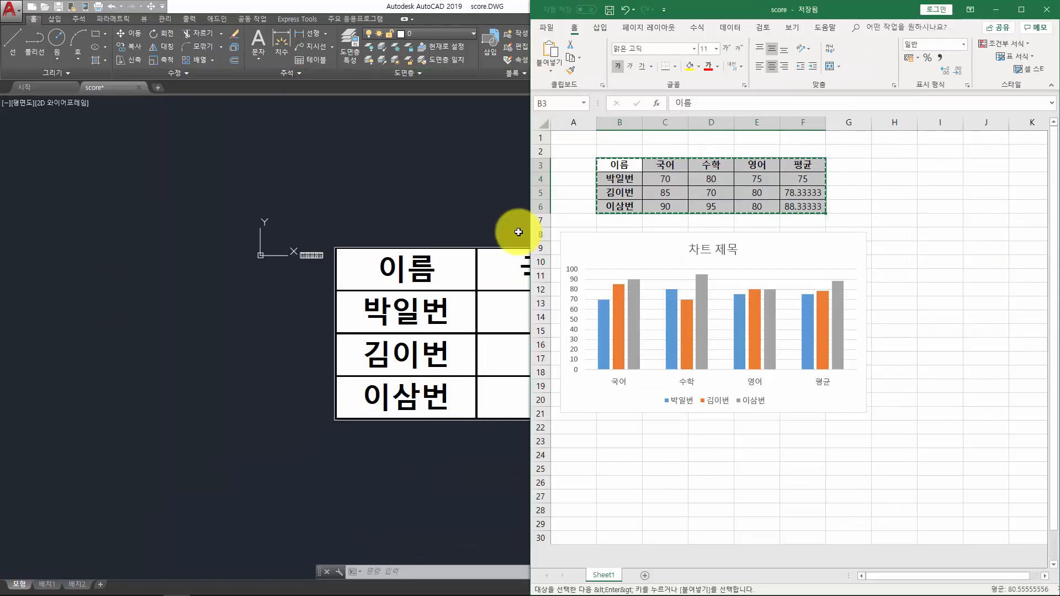
left_click(406, 211)
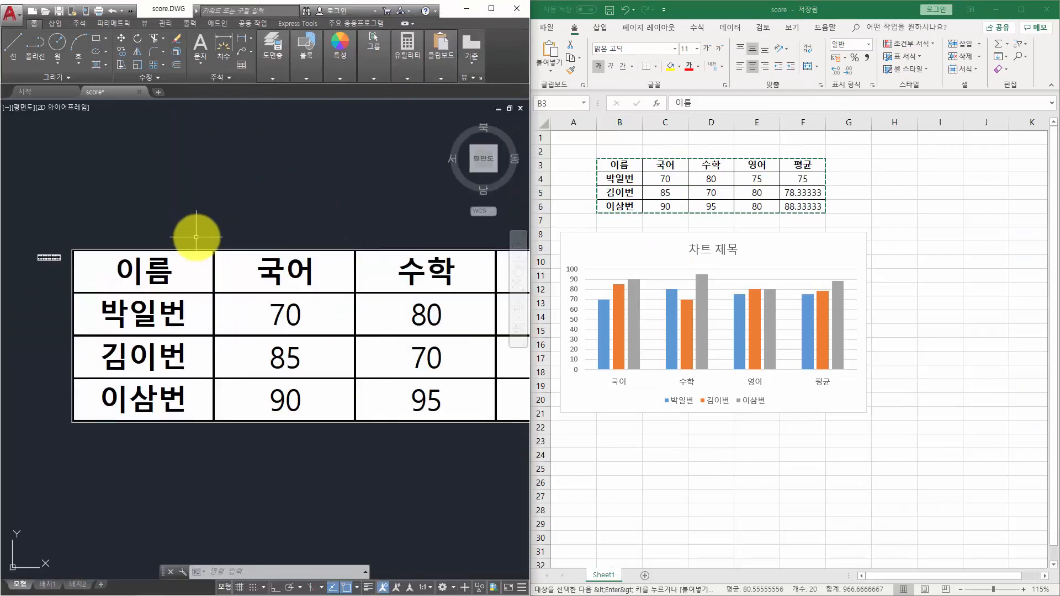
Display the properties of the enlarged pasted table and examine its object type, geometry and source application.
scroll(223, 236, "down", 2)
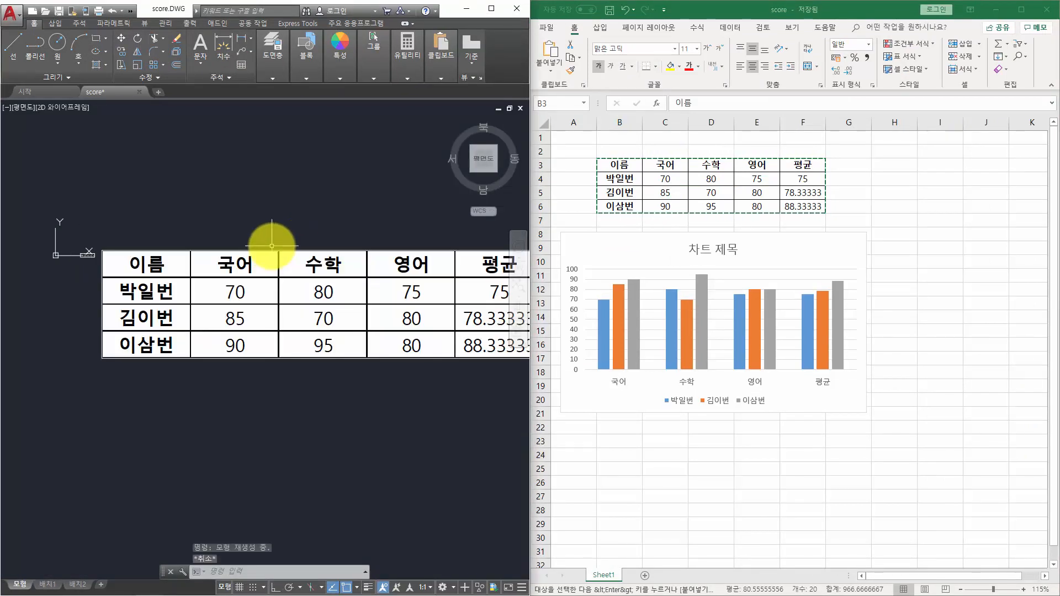
key("Escape")
key("ctrl+1")
left_click(372, 215)
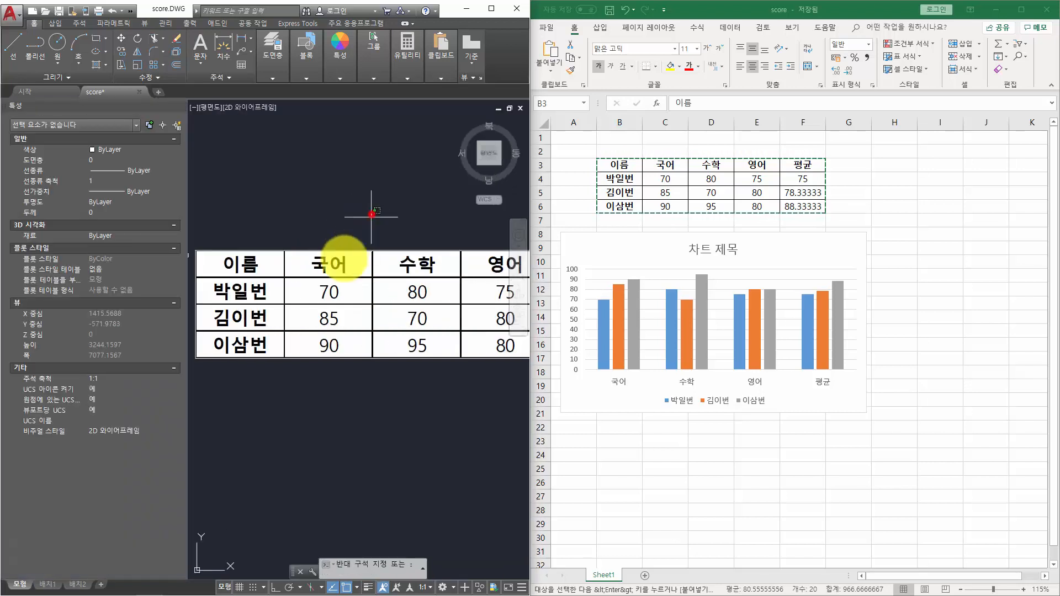
left_click(341, 263)
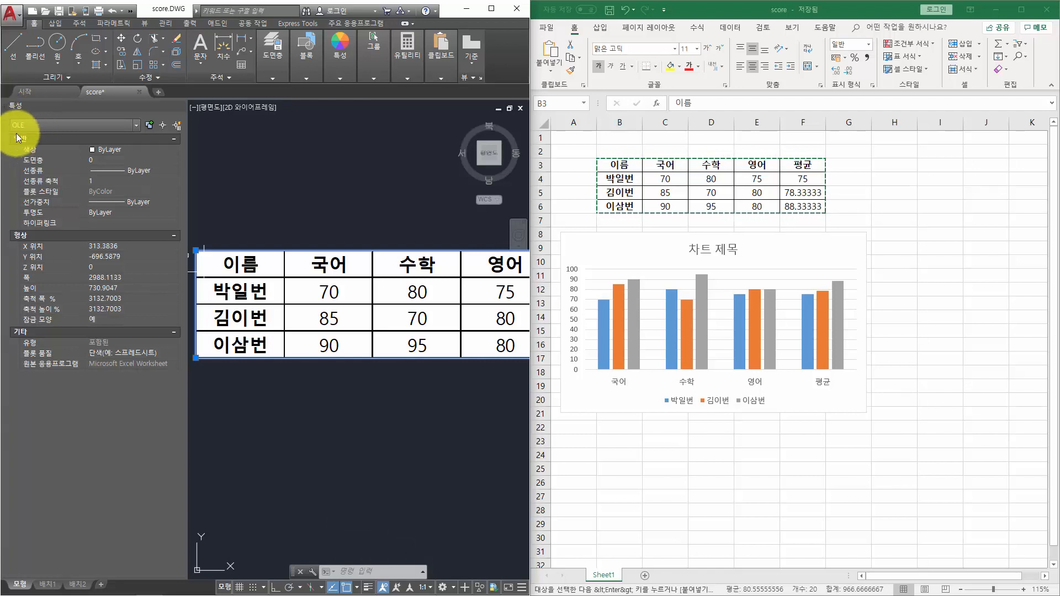
key("Escape")
left_click(324, 193)
left_click(305, 246)
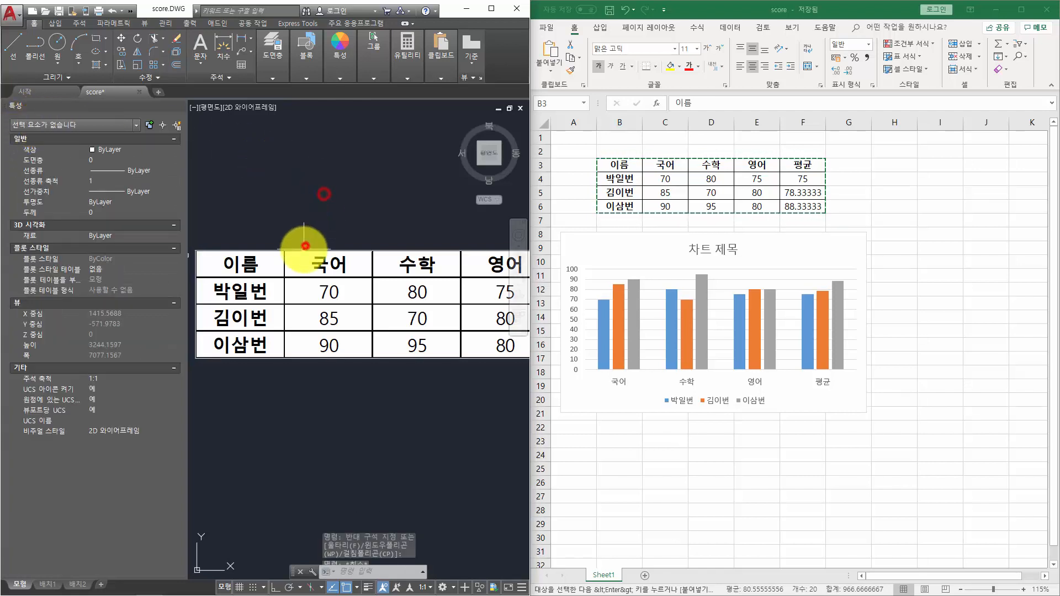
left_click(330, 233)
left_click(290, 277)
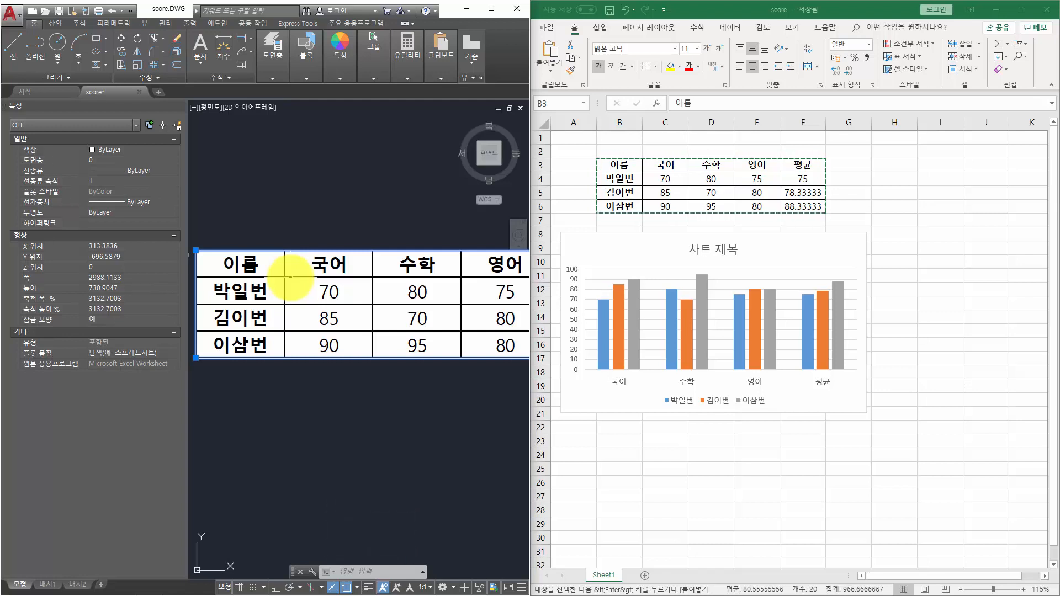
Clear and reselect the pasted table in the drawing, and examine its object type and source application in the properties.
key("Escape")
key("Escape")
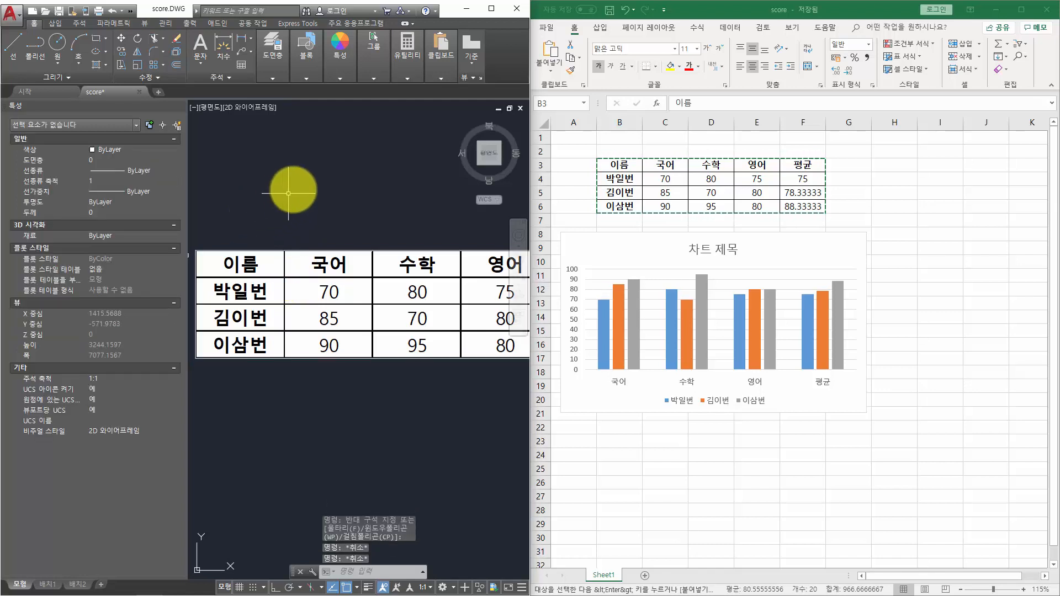
left_click(300, 260)
left_click(257, 282)
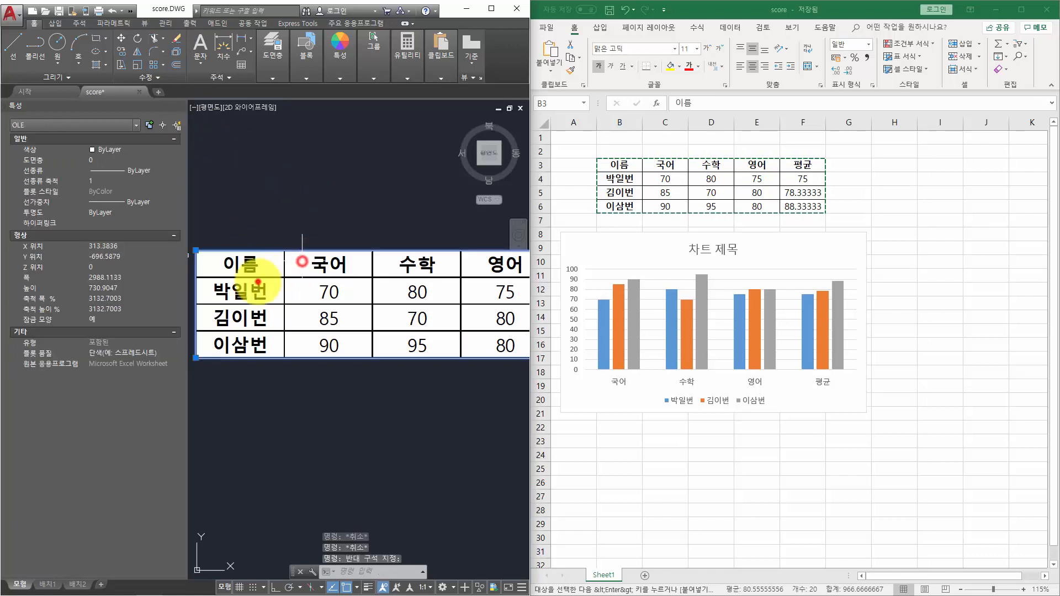
left_click(258, 280)
left_click(264, 276)
left_click(263, 276)
key("Escape")
key("Escape")
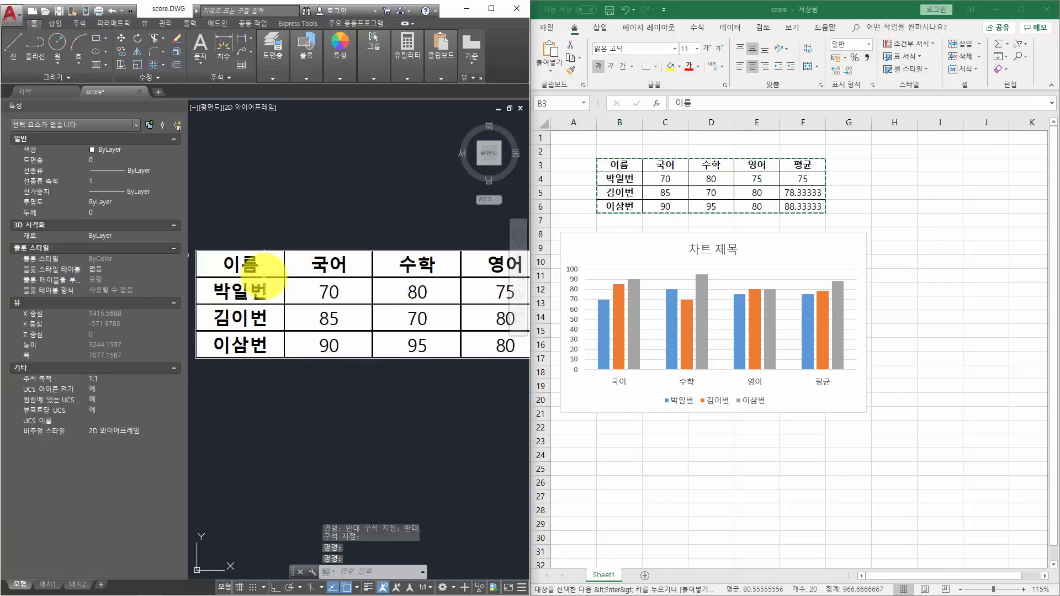
left_click(278, 242)
left_click(259, 261)
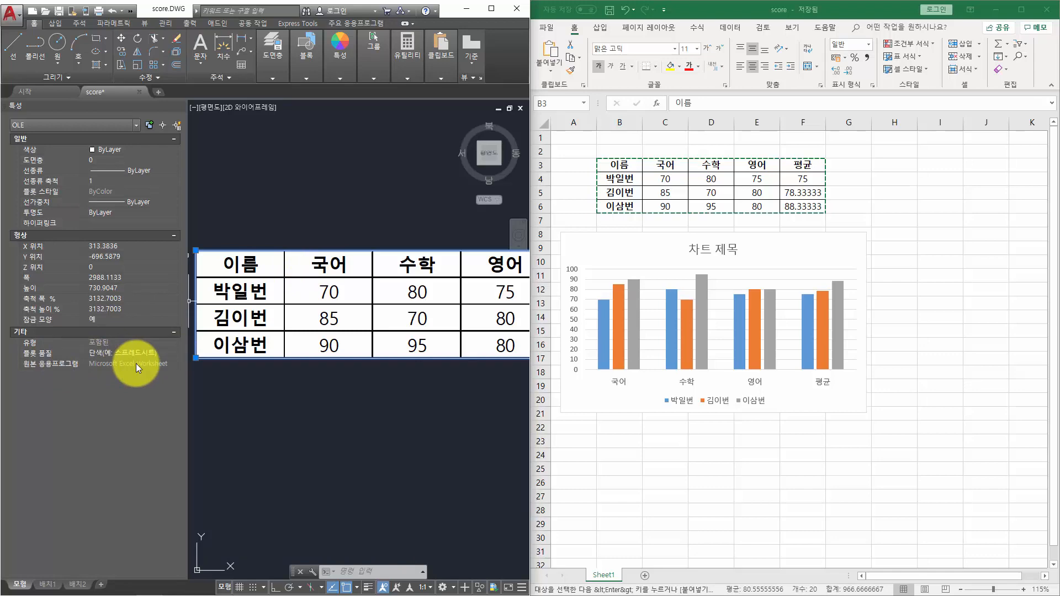
Open the pasted table's embedded worksheet for editing and move its window so the table in the drawing stays in view.
double_click(287, 250)
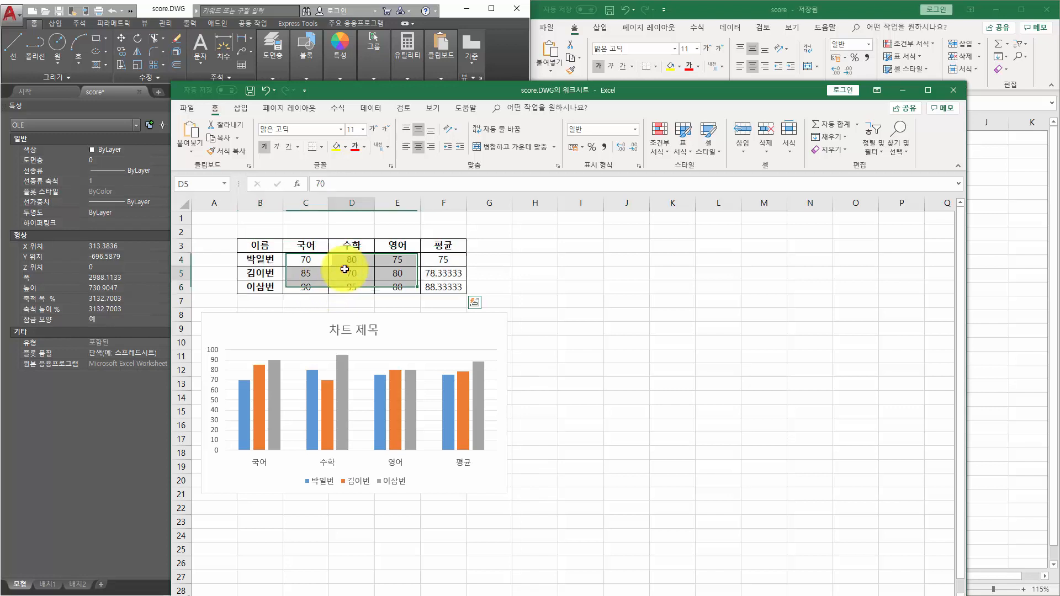
left_click_drag(257, 245, 434, 282)
left_click(434, 282)
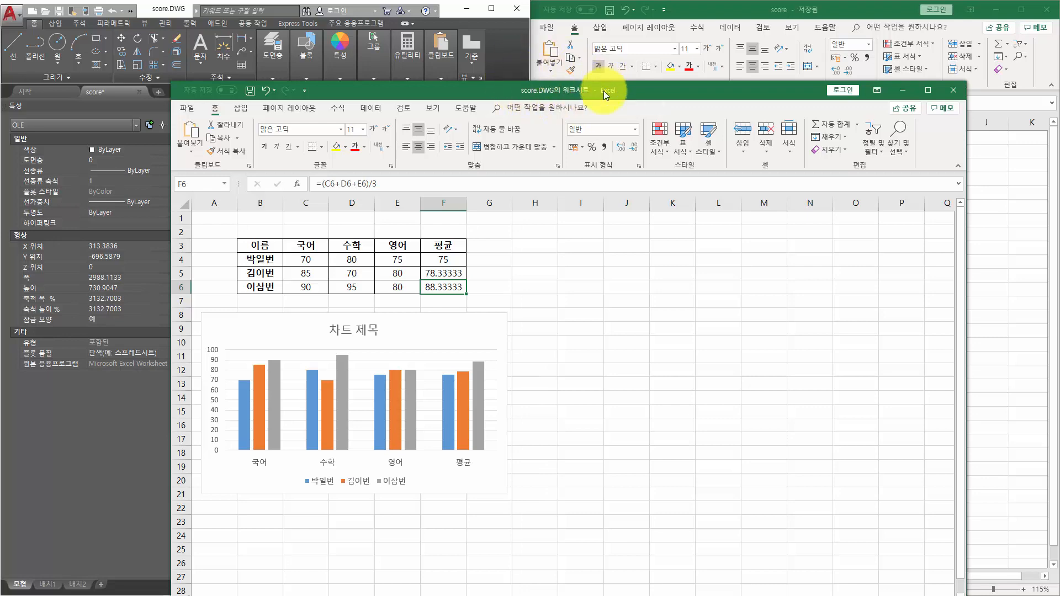
left_click_drag(531, 85, 532, 133)
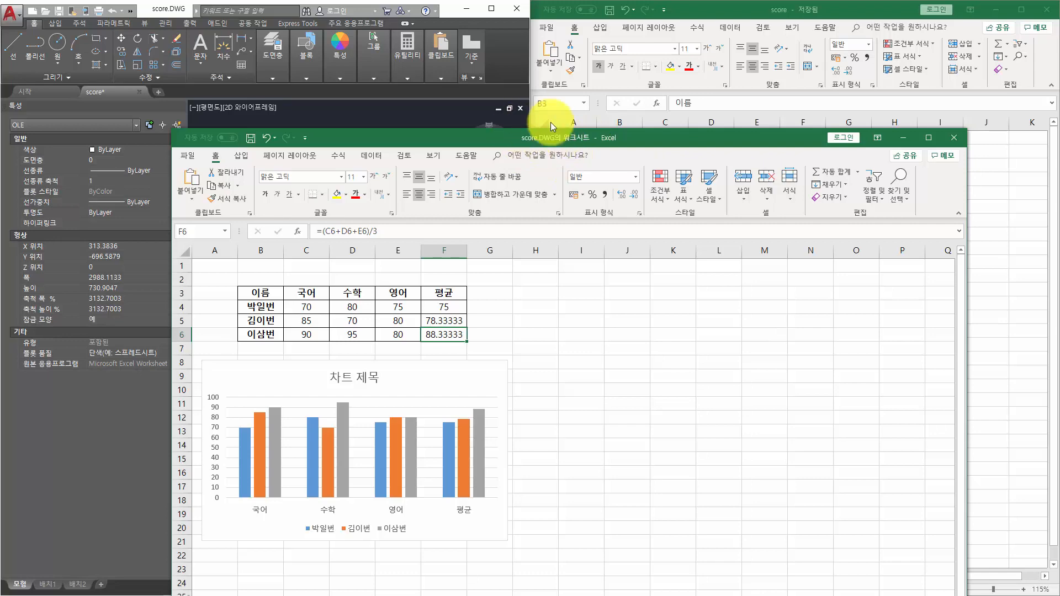
left_click_drag(545, 139, 650, 313)
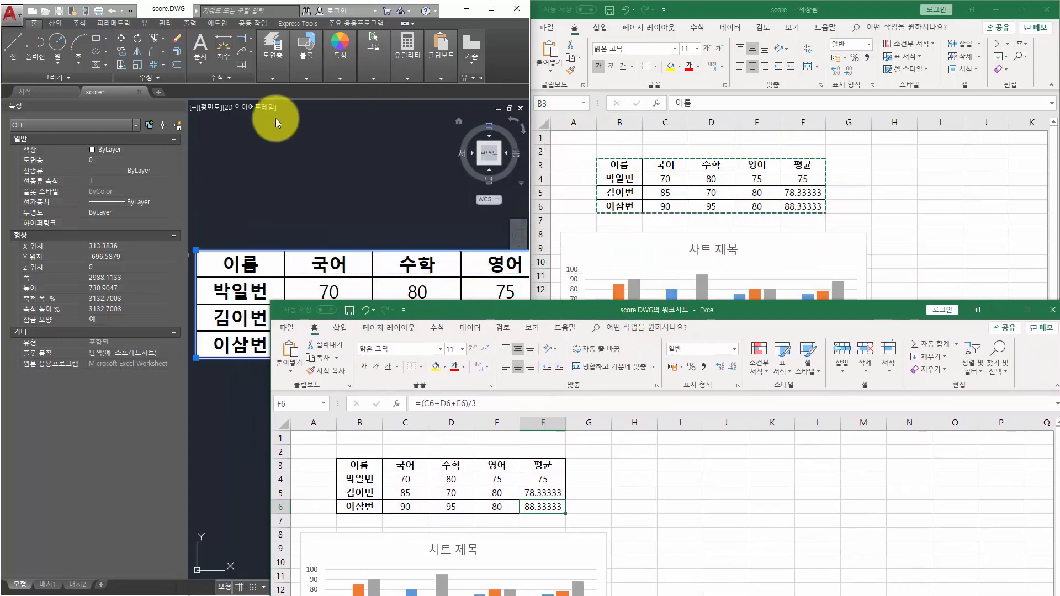
left_click(270, 124)
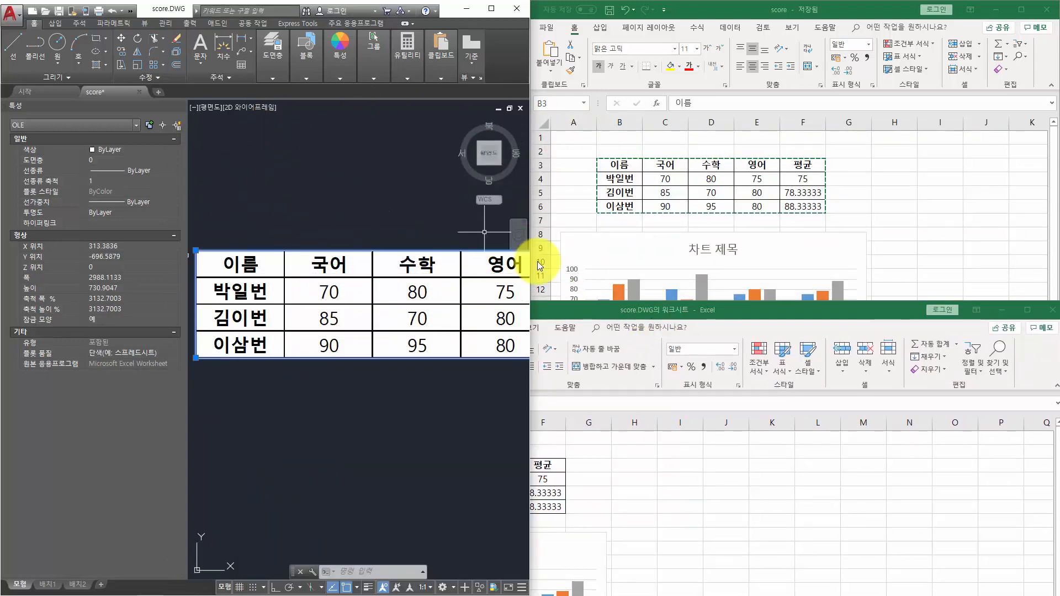
left_click(623, 308)
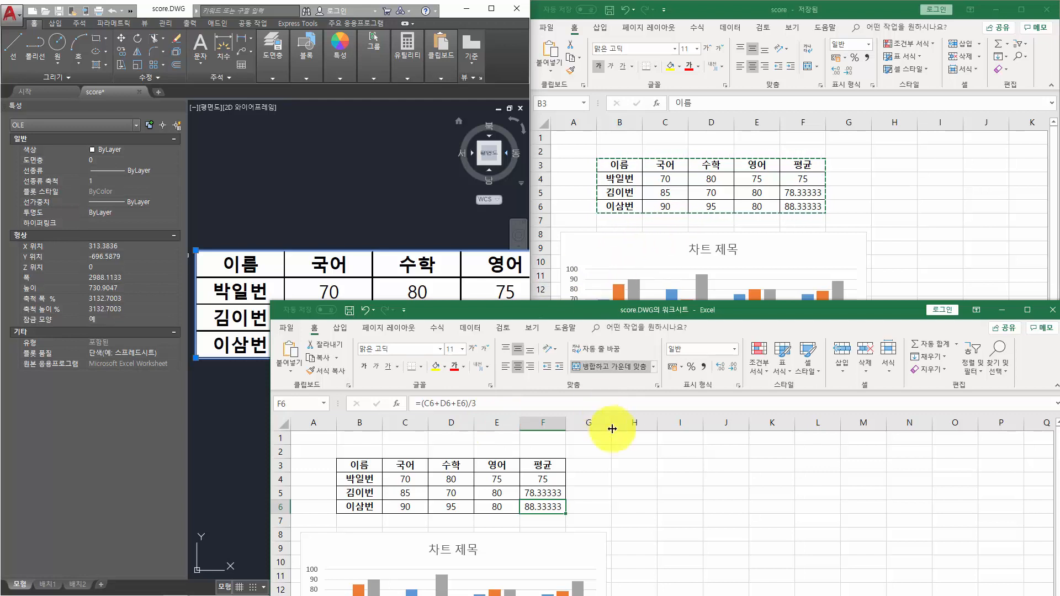
In the embedded worksheet, set C4 to 80 and C5 to 90, and check the table in the drawing.
left_click(553, 467)
left_click(403, 479)
left_click_drag(535, 307, 522, 339)
type("80")
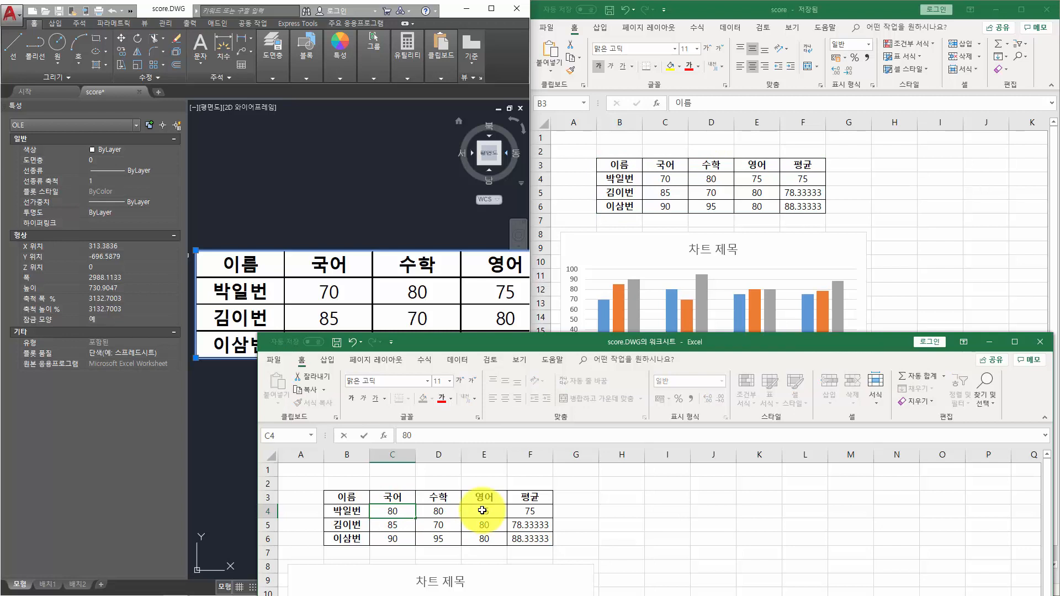
key("Return")
type("90")
key("Return")
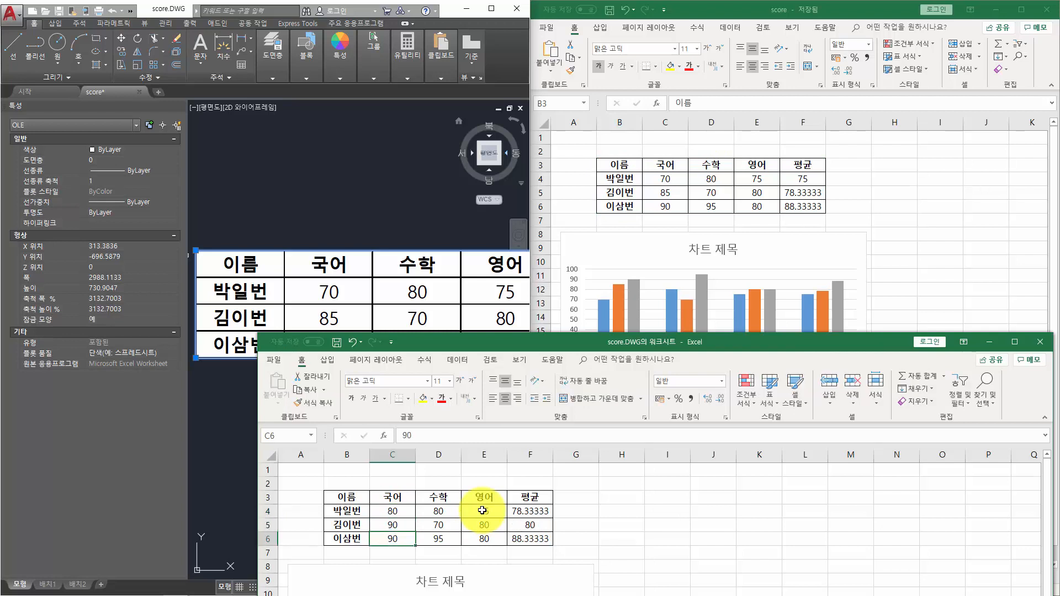
left_click(658, 538)
left_click(356, 194)
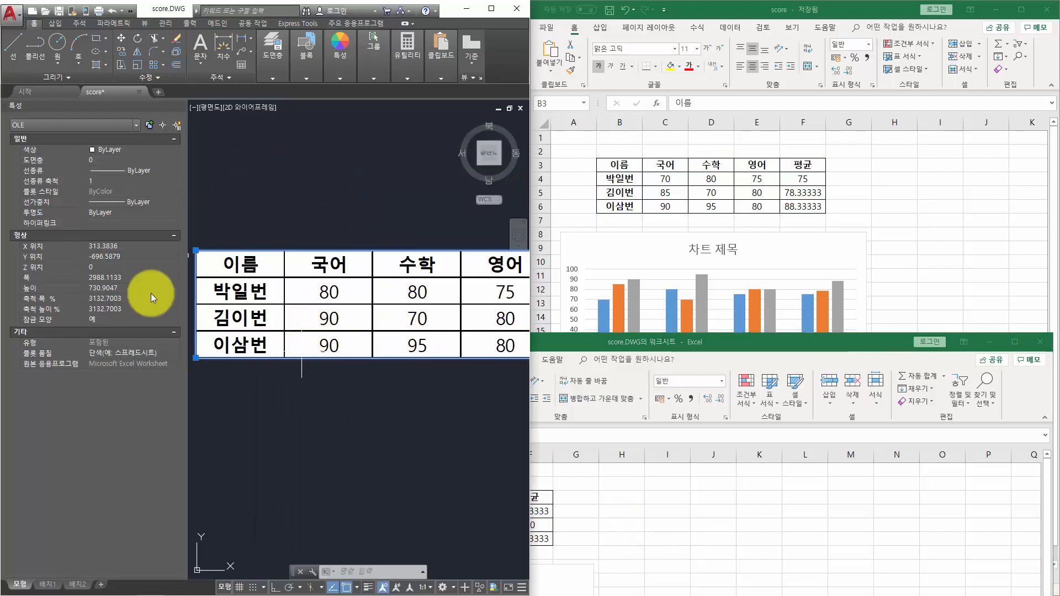
Set D4 of the embedded worksheet to 75, and return to the drawing and hide the object properties.
left_click(657, 512)
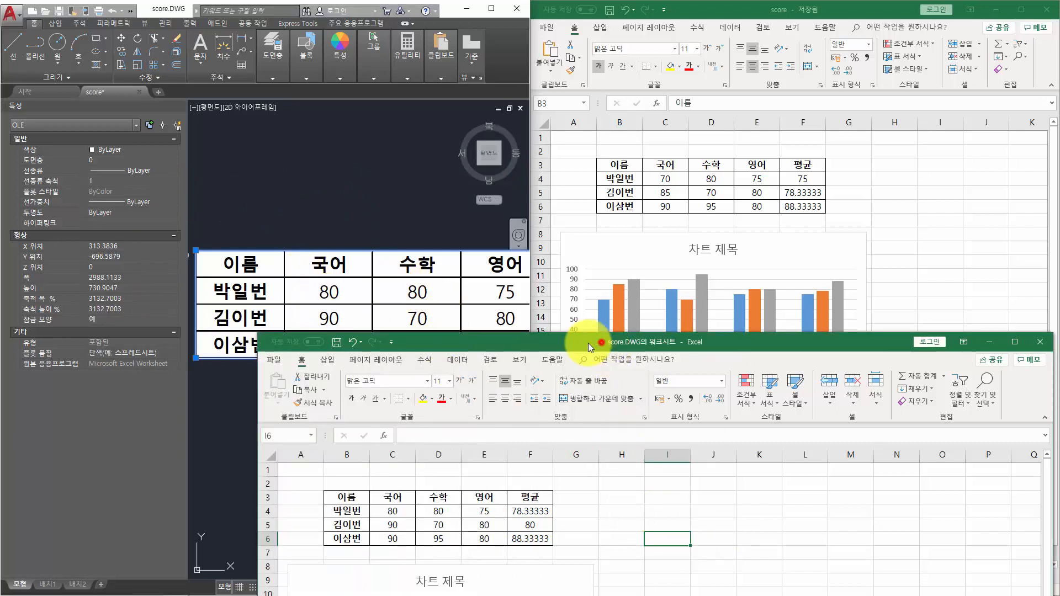
left_click_drag(588, 343, 523, 339)
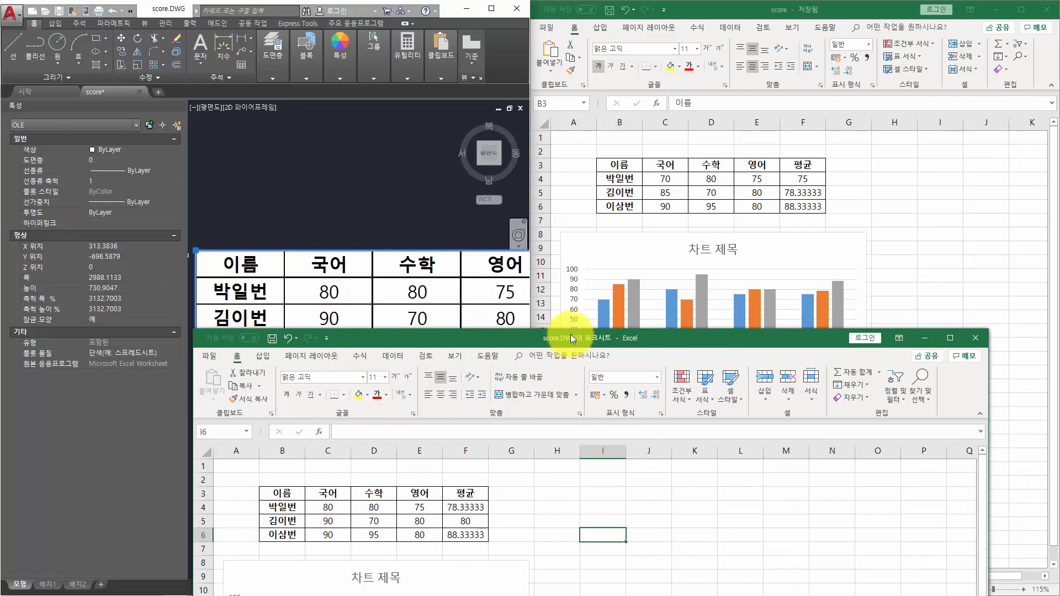
left_click(381, 509)
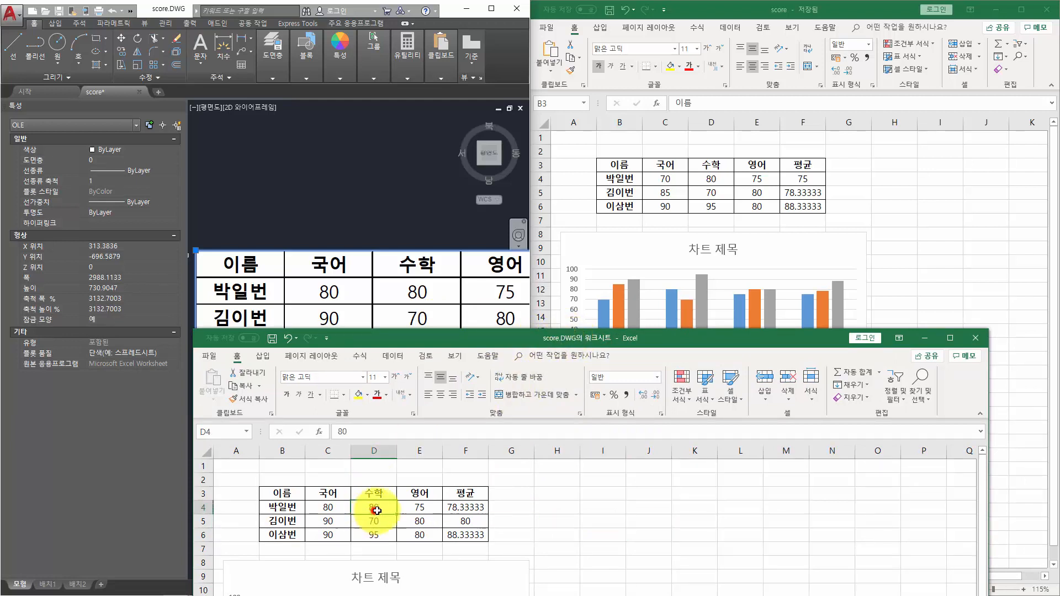
type("75")
key("Return")
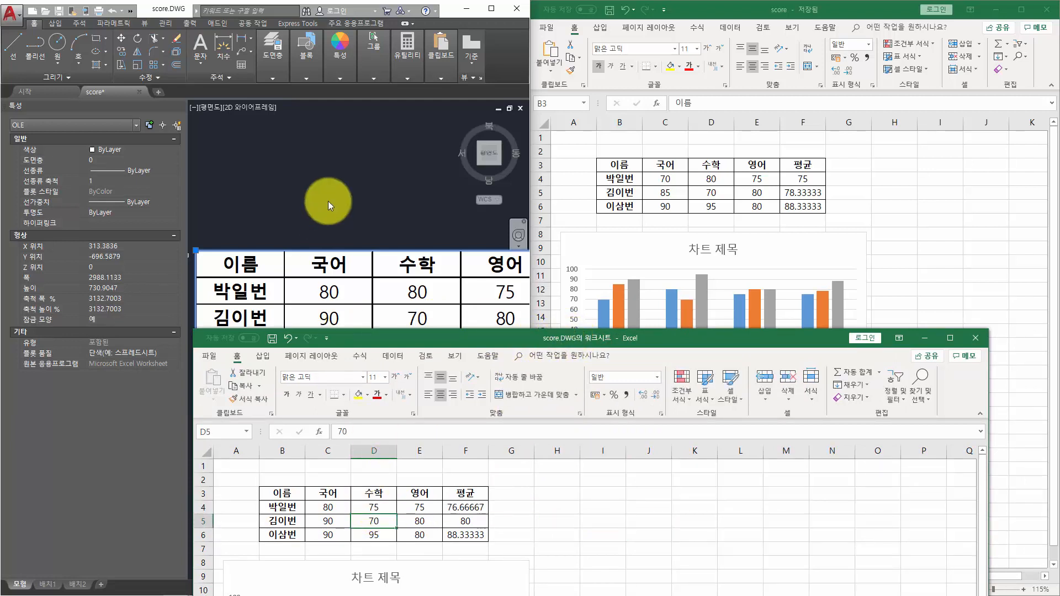
left_click(330, 173)
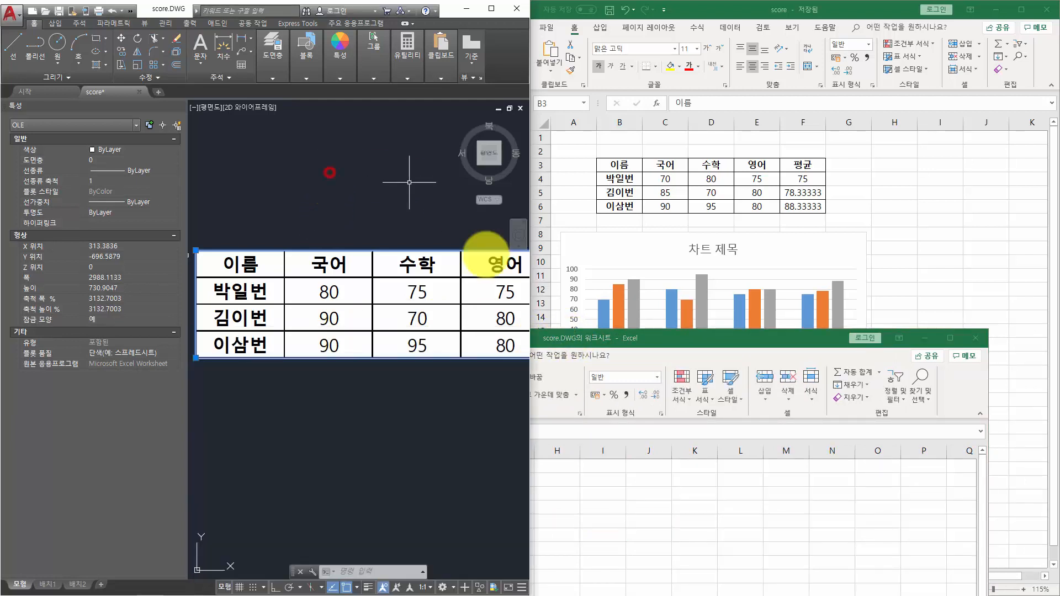
left_click(180, 107)
In the original score workbook, set C4 to 90 and C5 to 111, and compare with the table in the drawing.
left_click(703, 171)
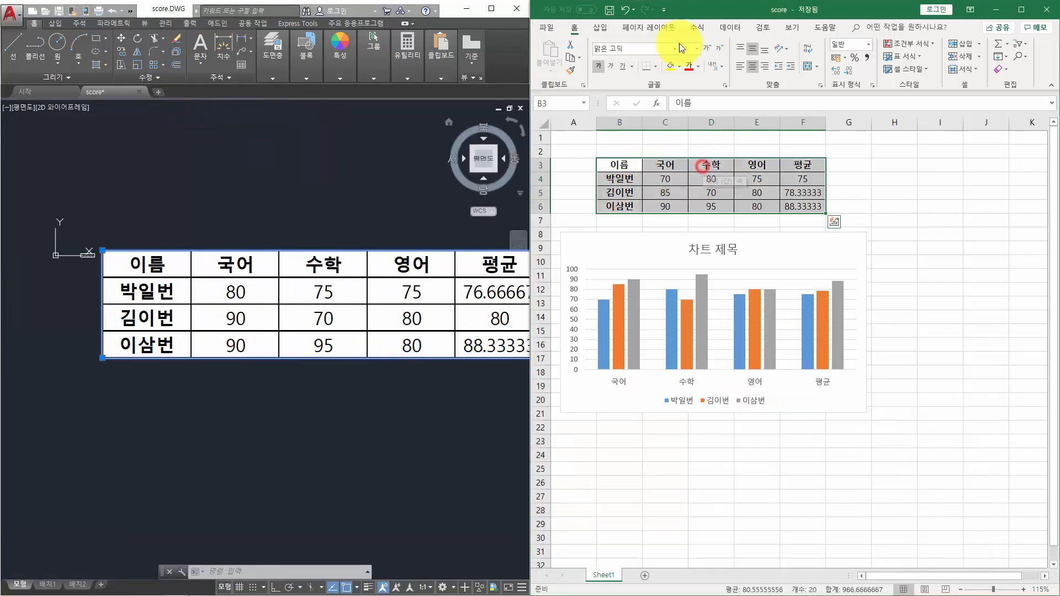
left_click(673, 177)
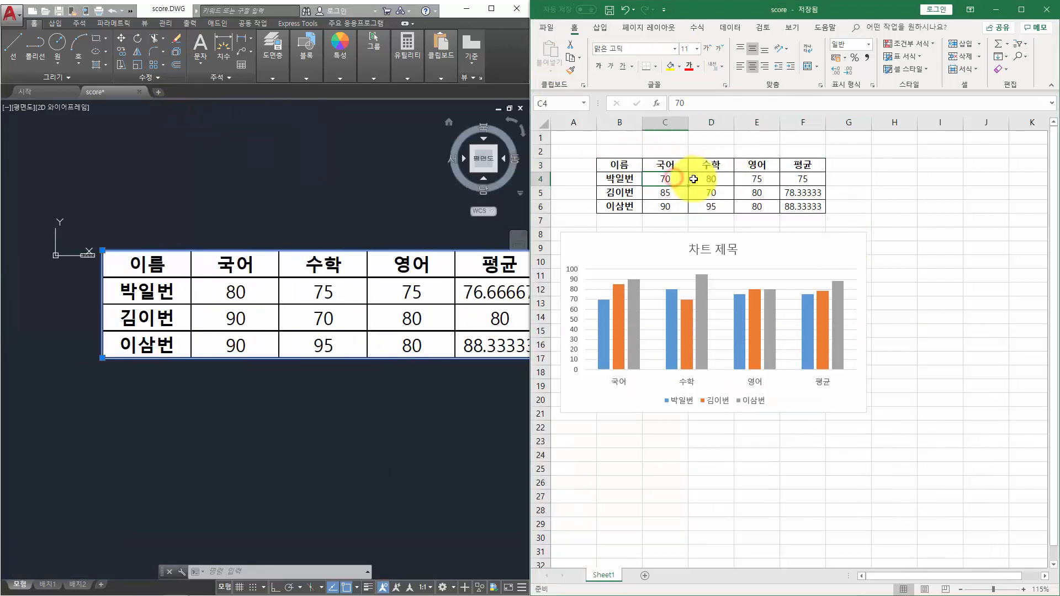
type("90")
key("Return")
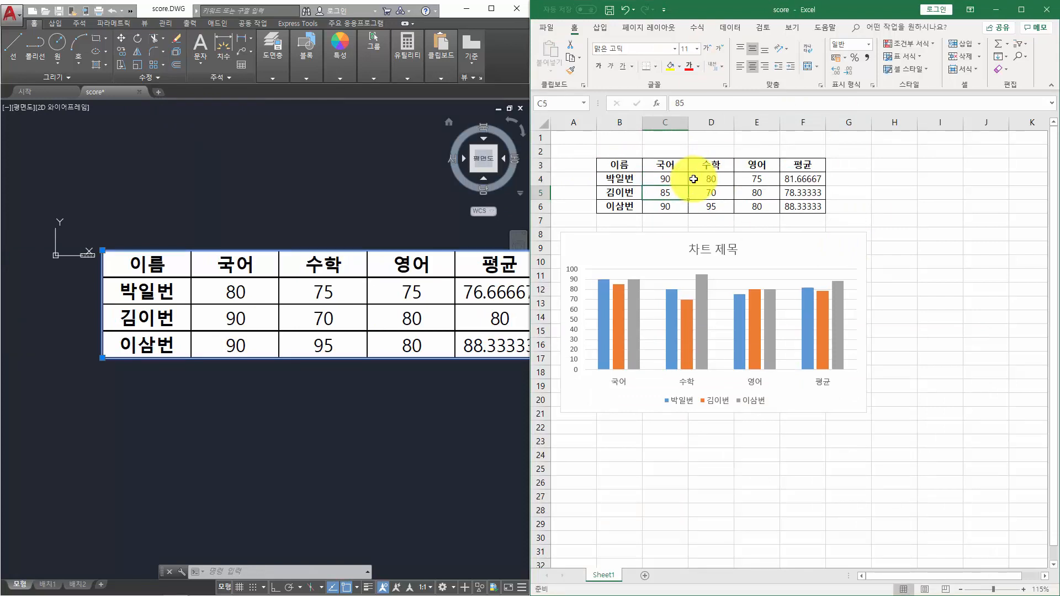
type("111")
key("Return")
left_click(289, 182)
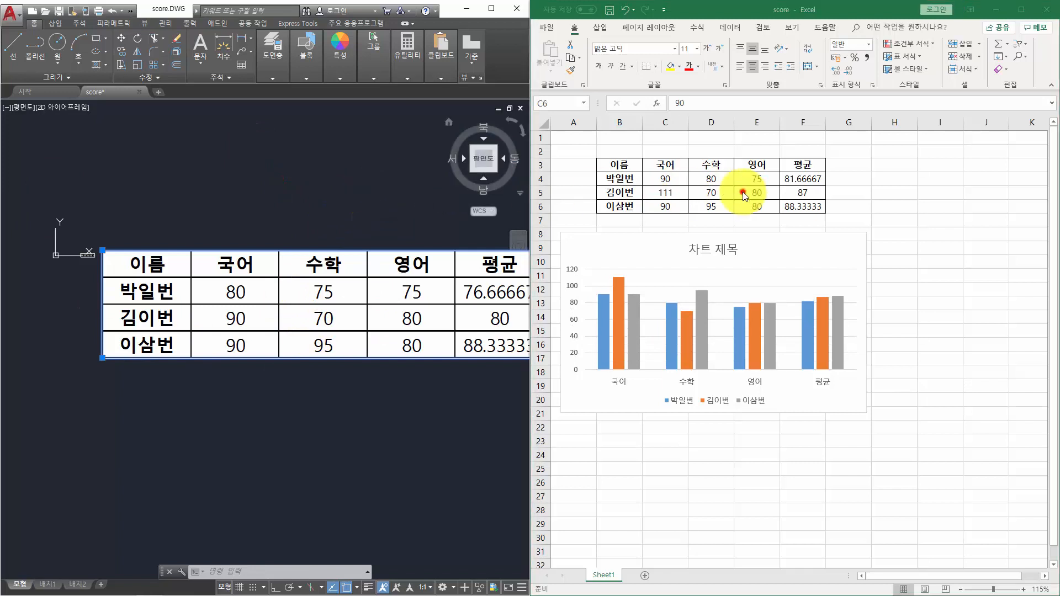
left_click(290, 161)
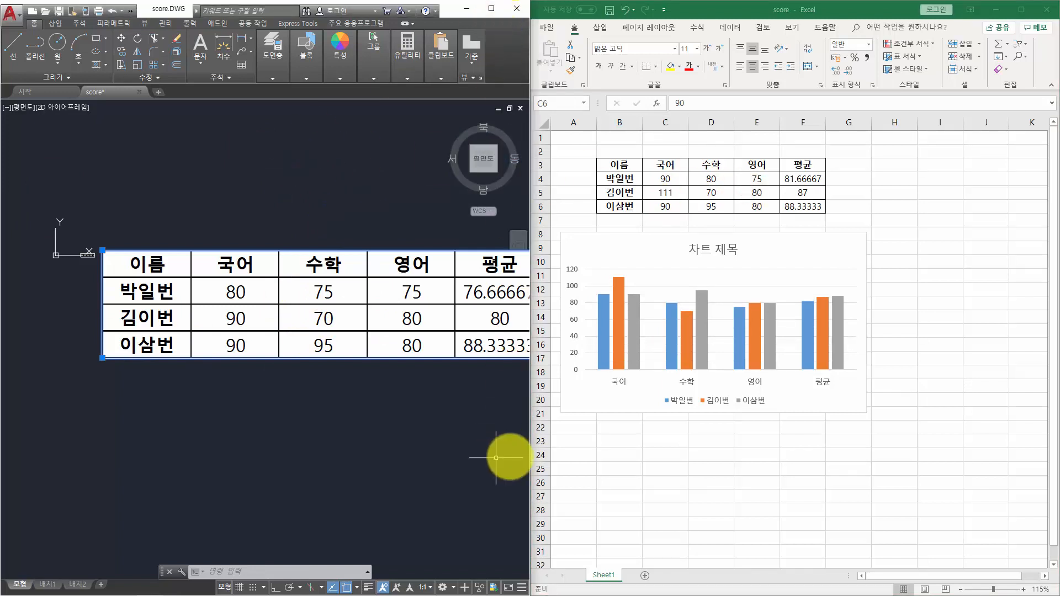
Compare the source range B3:F6 in the score workbook with the pasted table, and deselect the table in the drawing.
left_click_drag(632, 164, 795, 207)
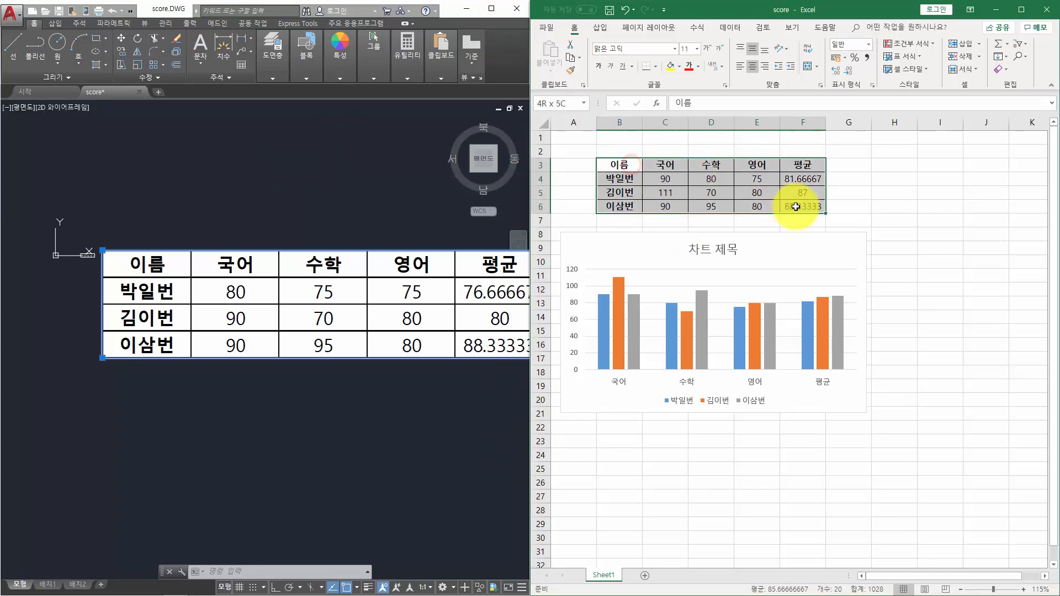
left_click(631, 169)
left_click(200, 149)
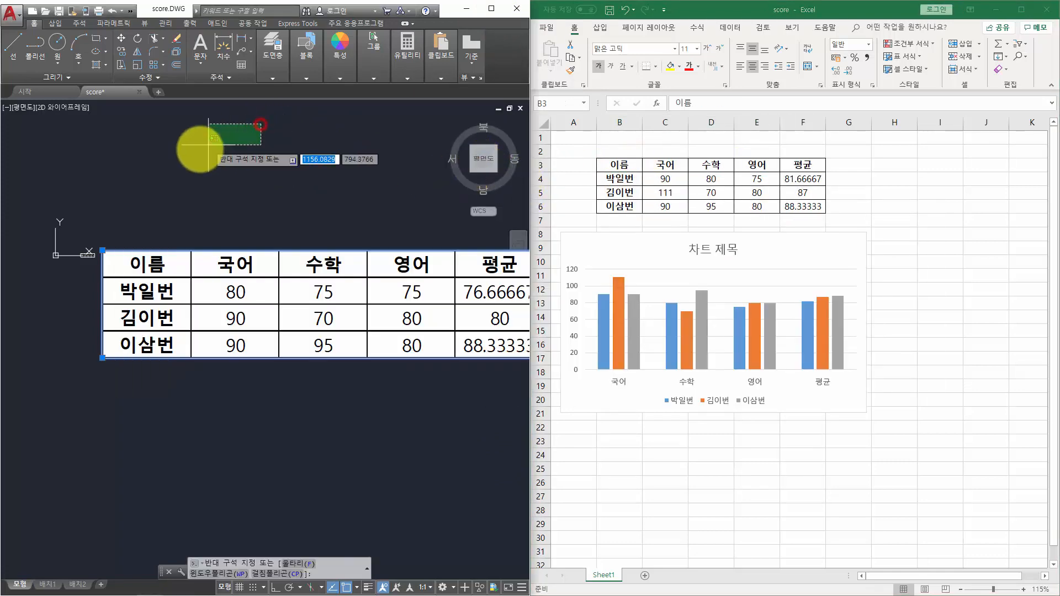
key("Escape")
key("Escape")
left_click(662, 173)
left_click(282, 187)
key("Escape")
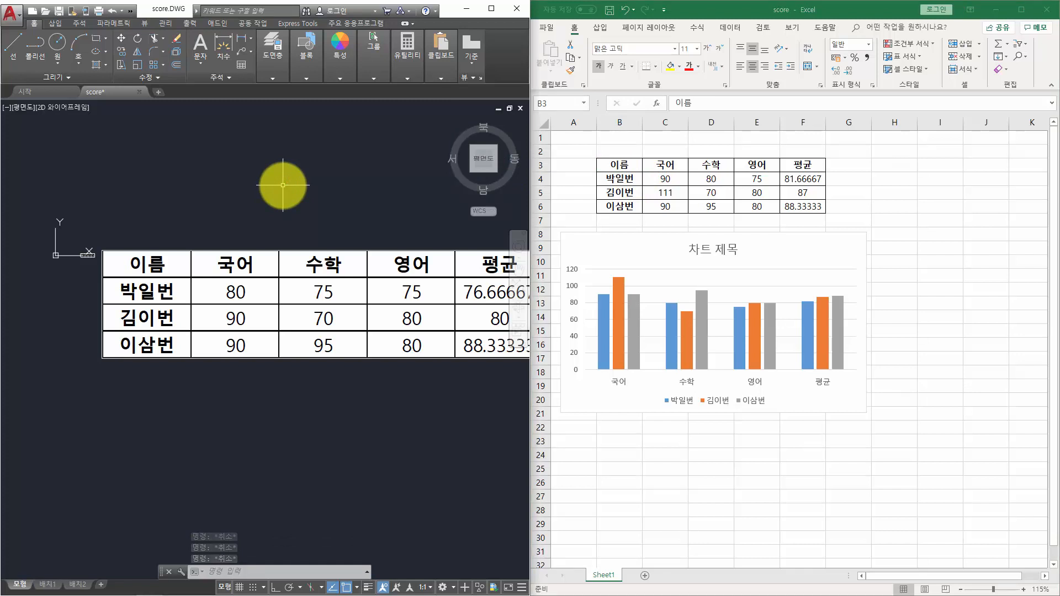
left_click(674, 166)
left_click(296, 181)
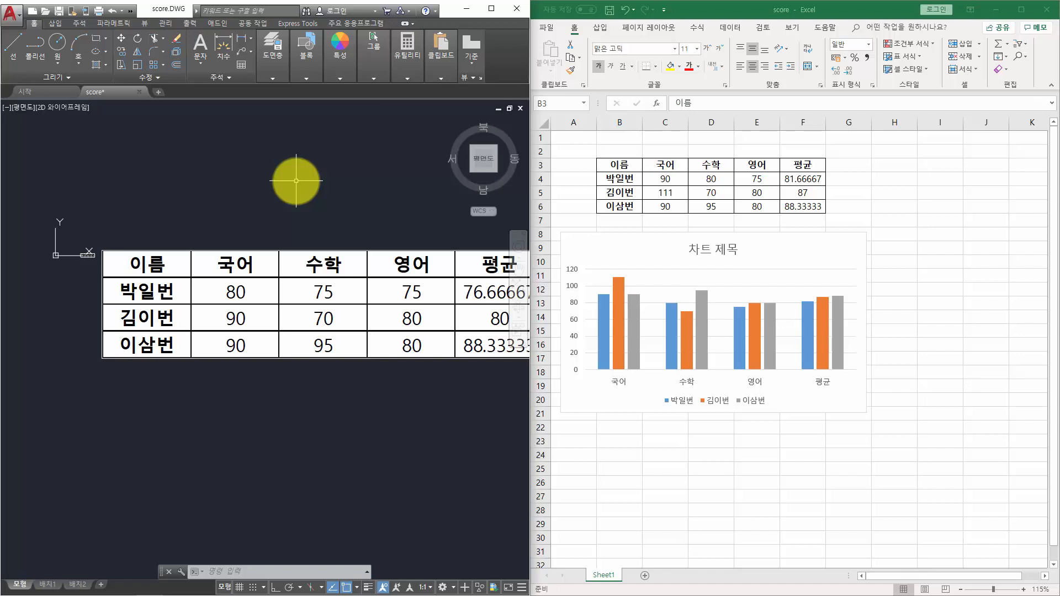
Open the drawings bind_xref and bind_xref_fin from the 08 folder in AutoCAD.
left_click(170, 177)
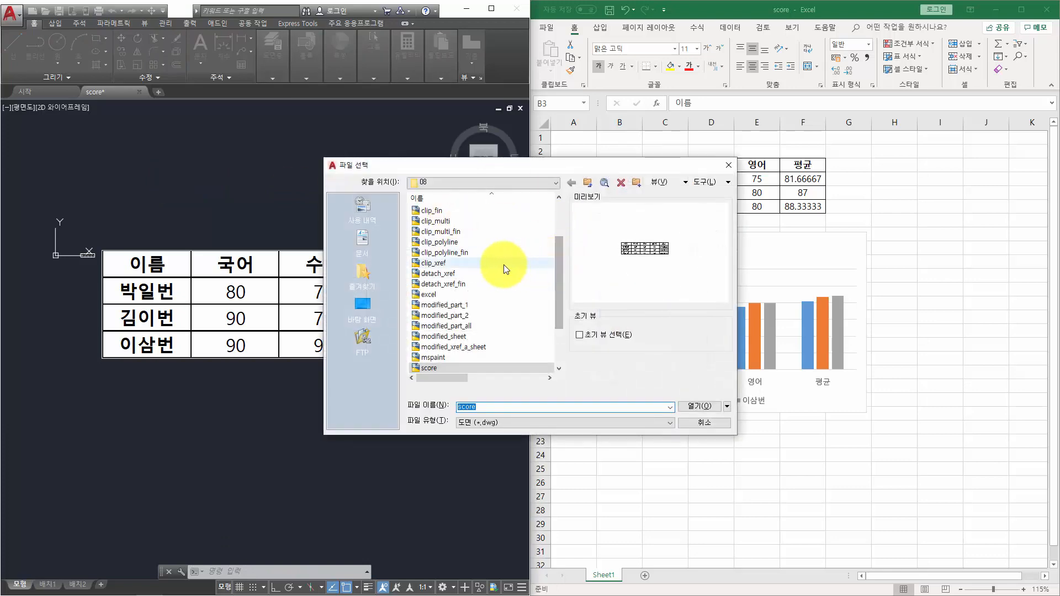
scroll(457, 296, "up", 2)
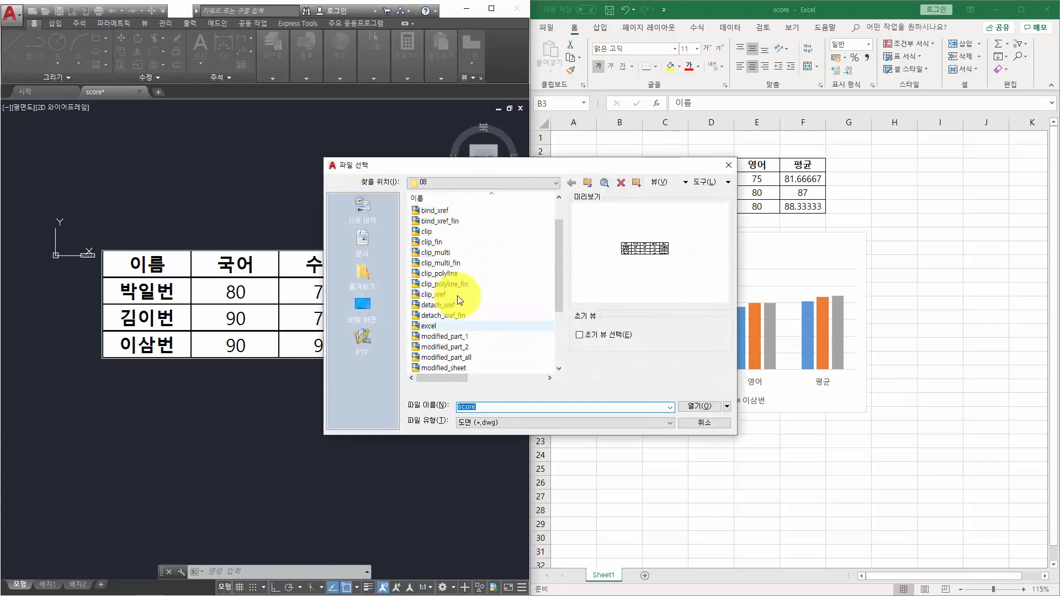
left_click(448, 243)
double_click(447, 244)
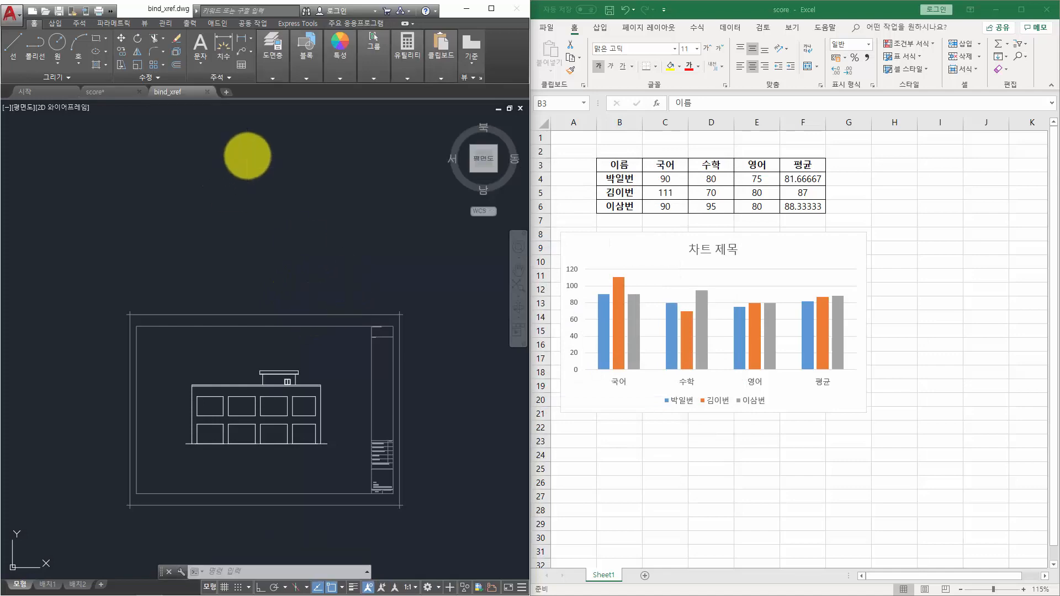
key("ctrl+o")
left_click(434, 254)
double_click(433, 255)
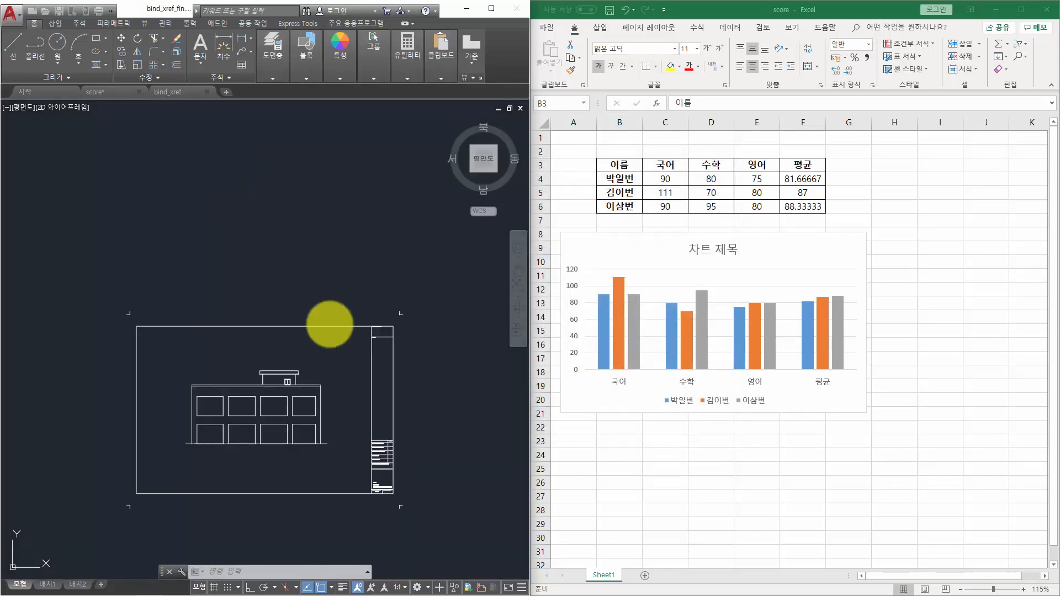
Copy all objects of the bind_xref_fin drawing and paste them into Sheet1 of the score workbook at cell B3.
scroll(163, 243, "down", 2)
left_click(374, 402)
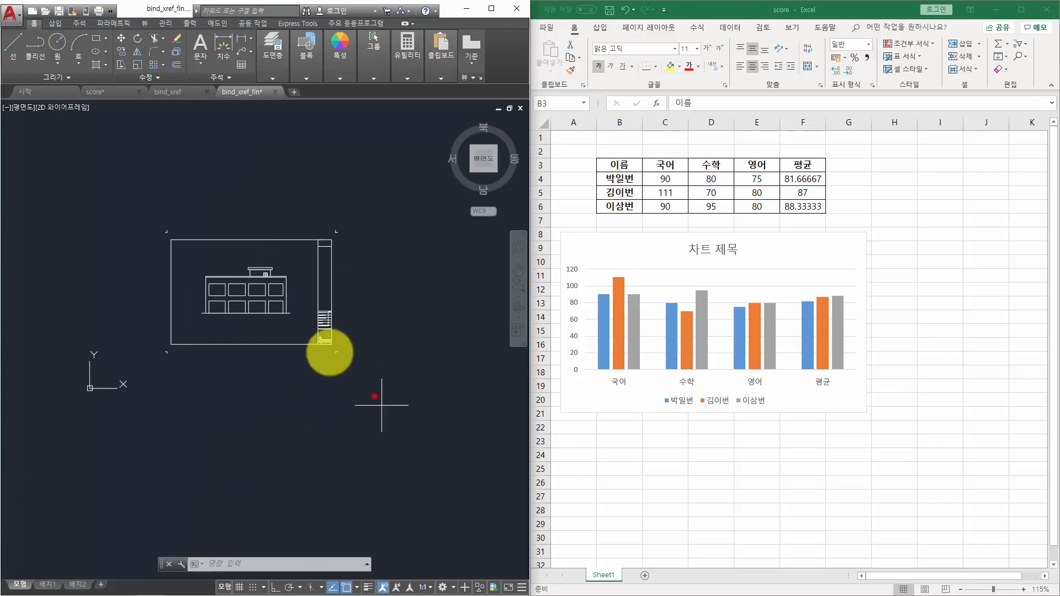
left_click(112, 190)
key("ctrl+c")
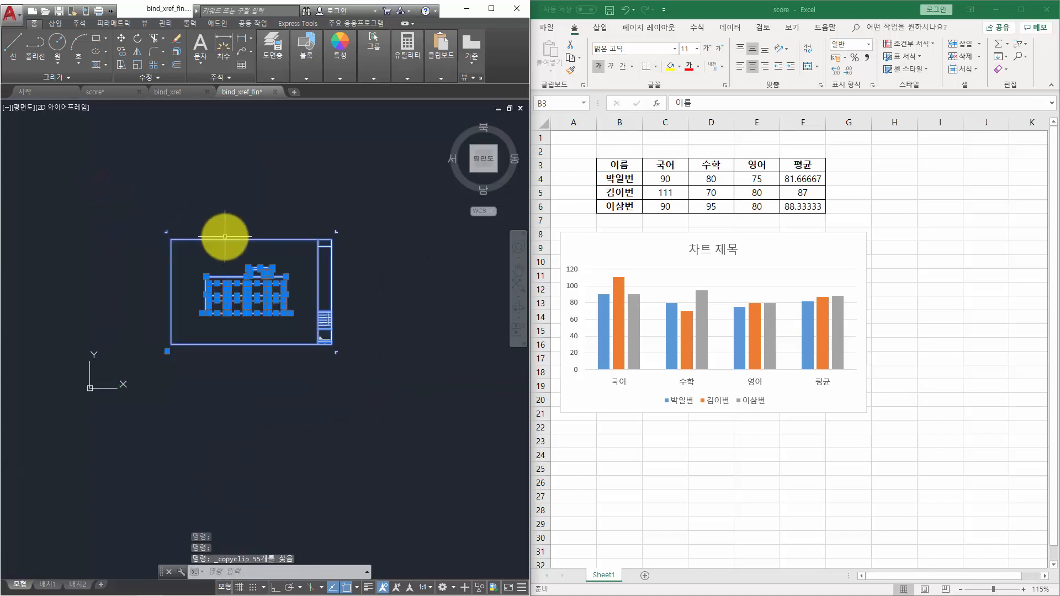
left_click(726, 483)
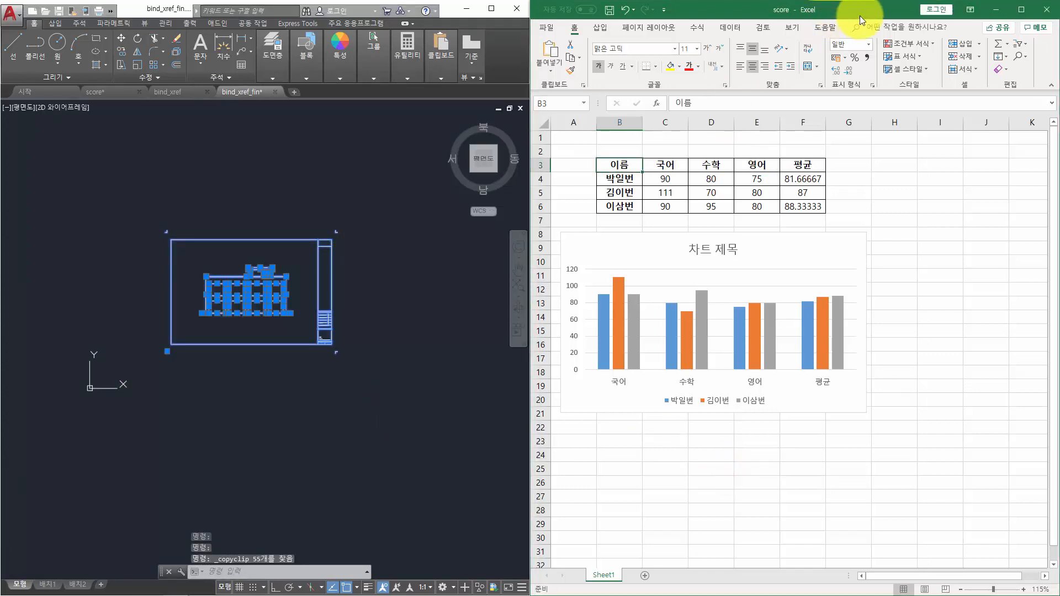
key("ctrl+v")
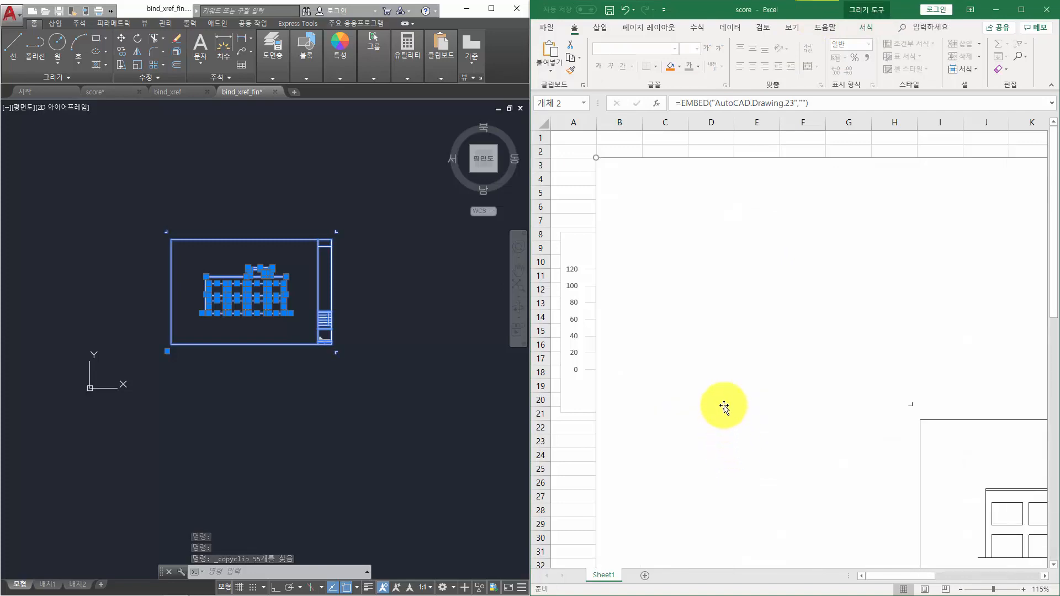
Move the embedded drawing object in Sheet1 to an empty area below and beside the score table and chart.
scroll(732, 356, "down", 5, "ctrl")
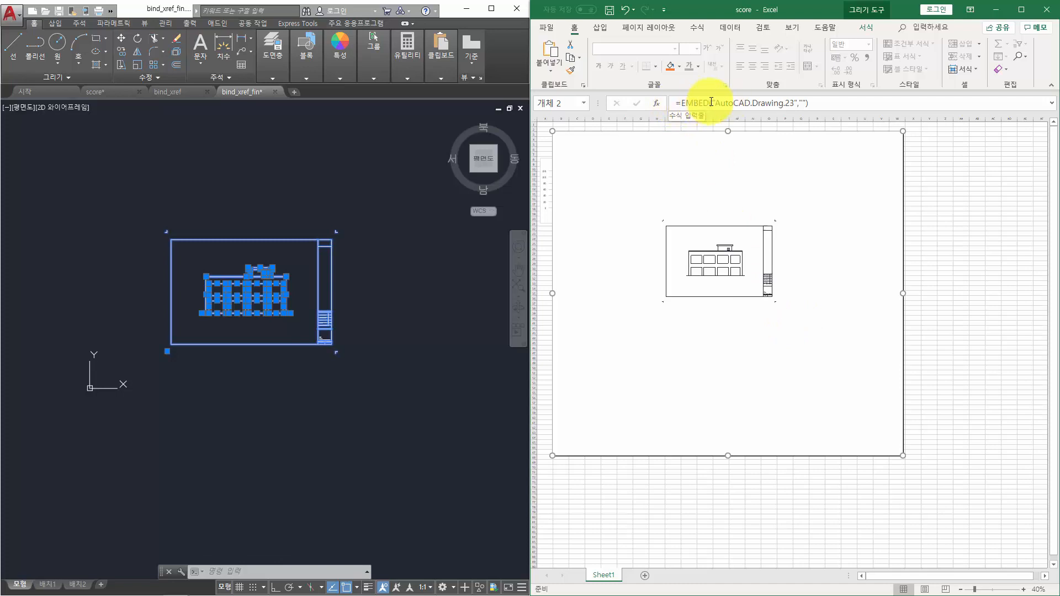
left_click_drag(717, 215, 777, 332)
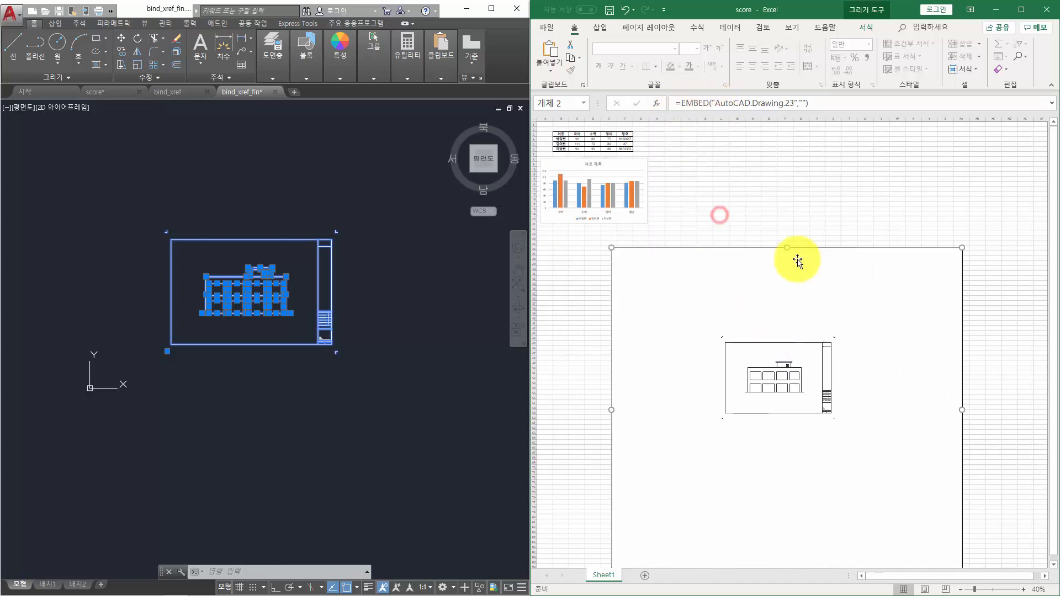
left_click(762, 324)
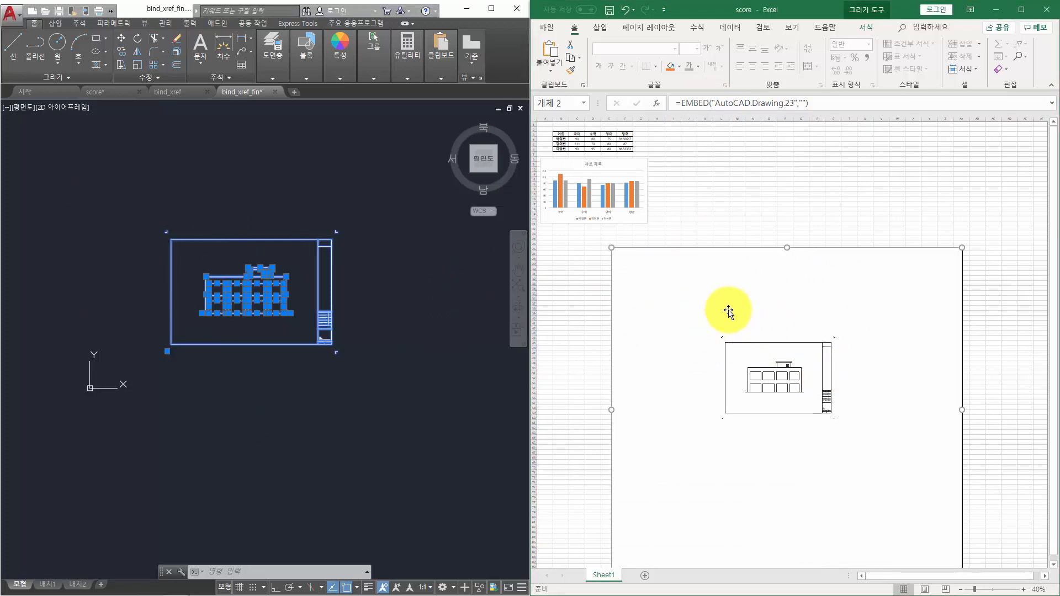
left_click(737, 154)
left_click(795, 357)
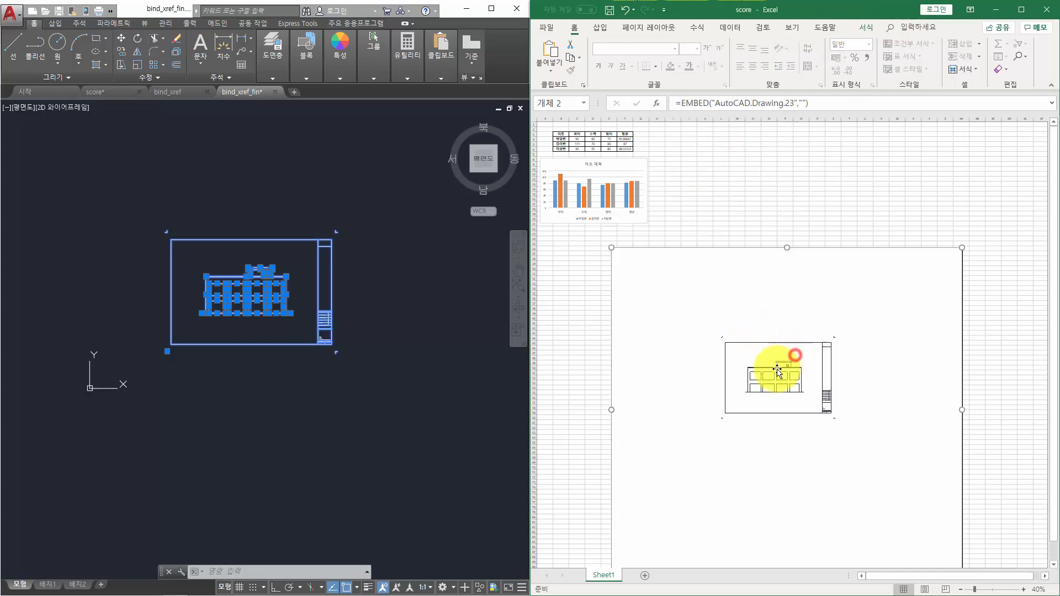
Open the embedded drawing object for editing in AutoCAD and maximize the AutoCAD window.
double_click(766, 326)
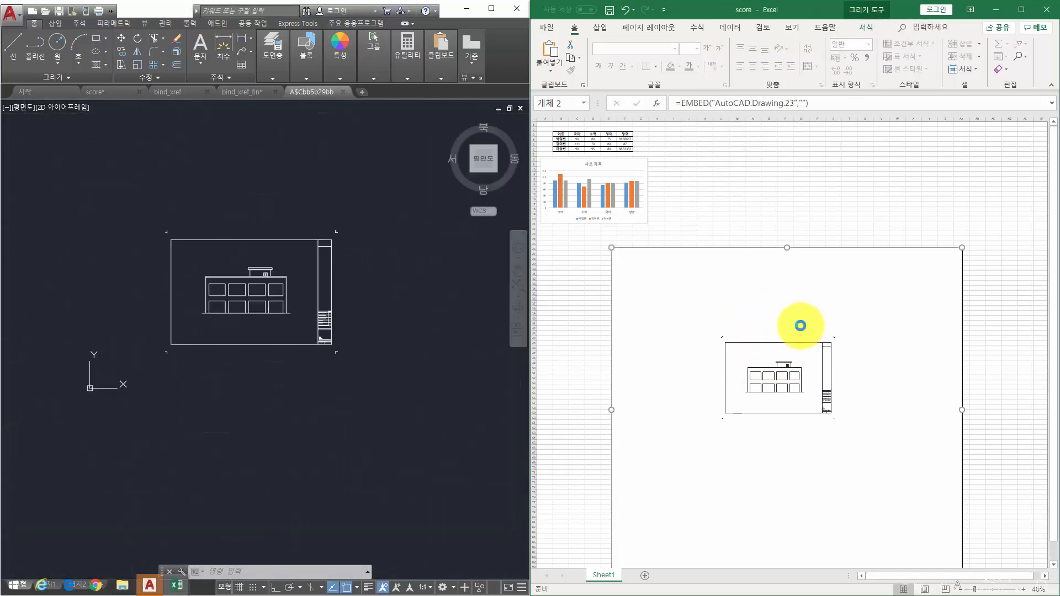
left_click(751, 333)
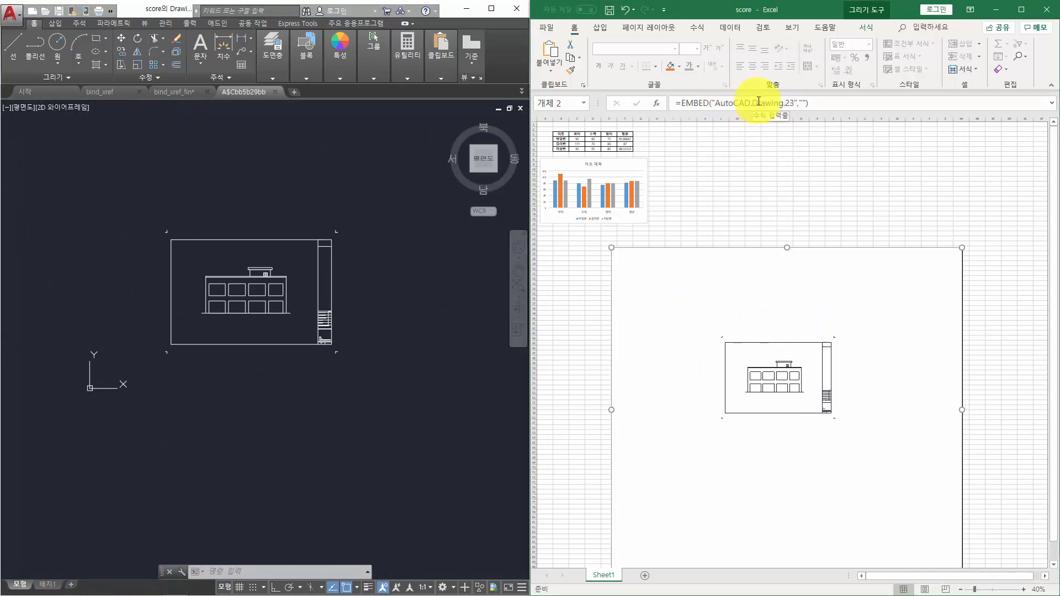
left_click(286, 193)
left_click(272, 52)
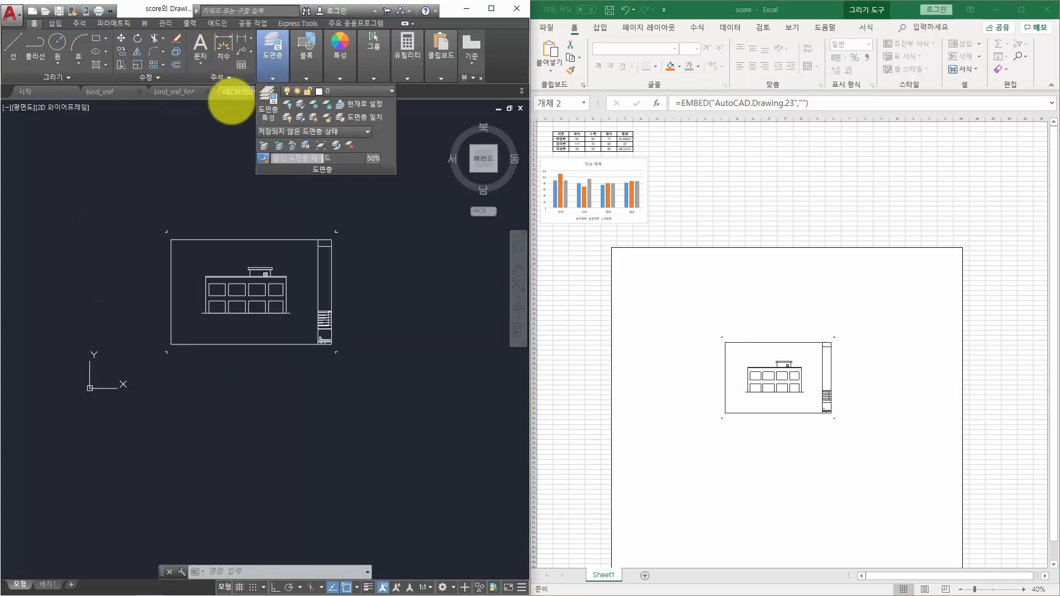
left_click(489, 9)
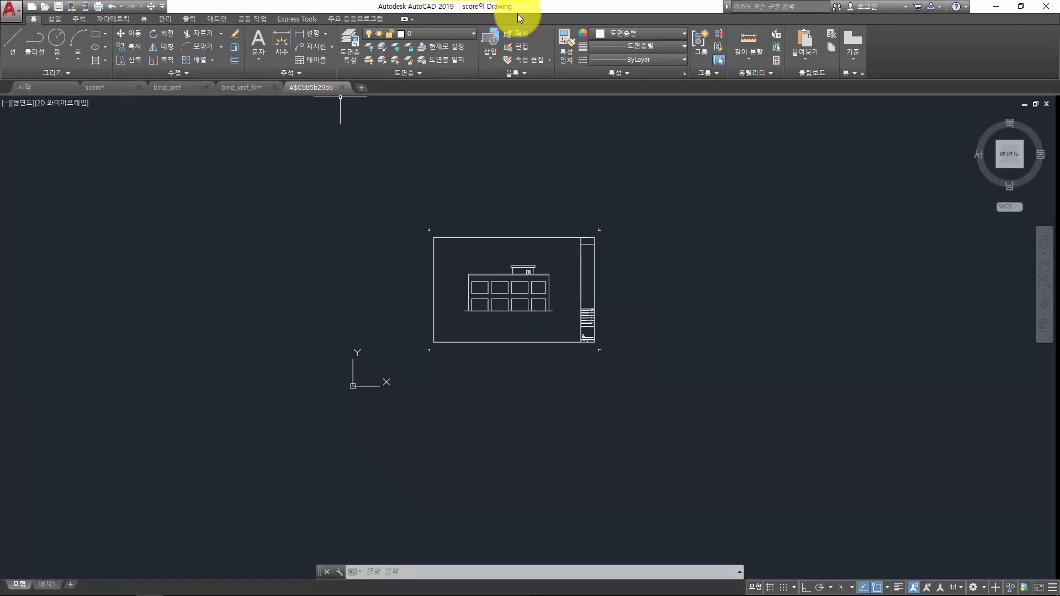
Draw a rectangle around the building elevation and a small one overlapping its upper-left corner, and save the embedded drawing.
scroll(486, 314, "up", 2)
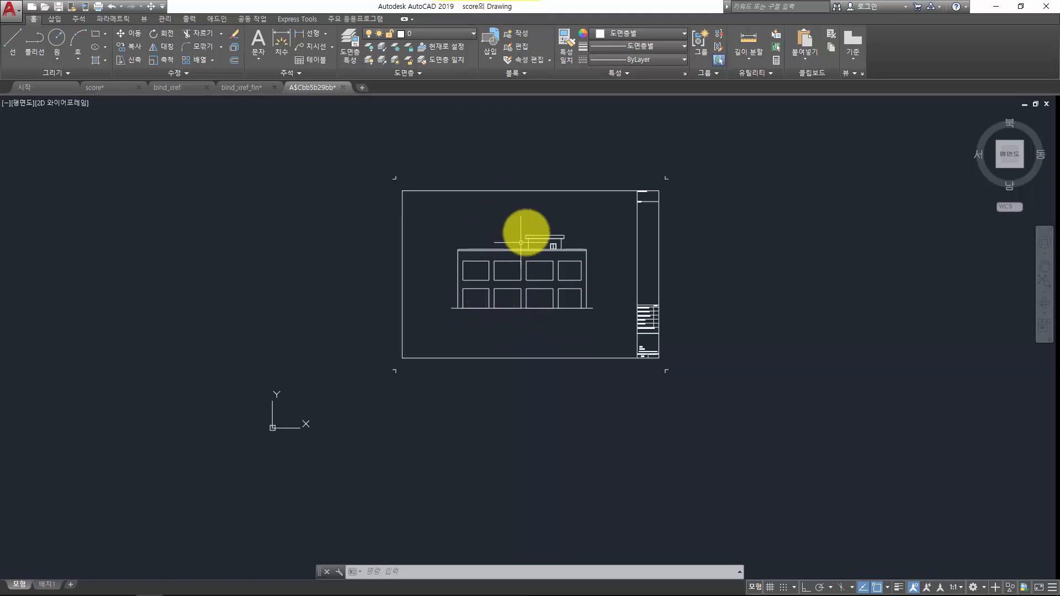
middle_click_drag(506, 238, 495, 256)
type("rec")
key("Return")
left_click(427, 235)
left_click(603, 353)
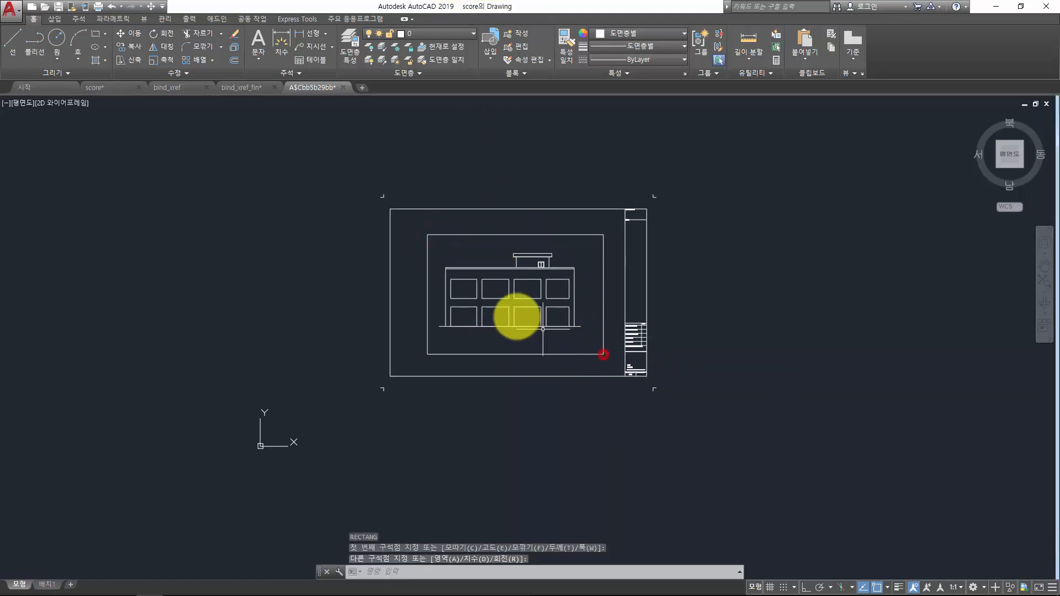
key("Return")
left_click(411, 223)
left_click(444, 257)
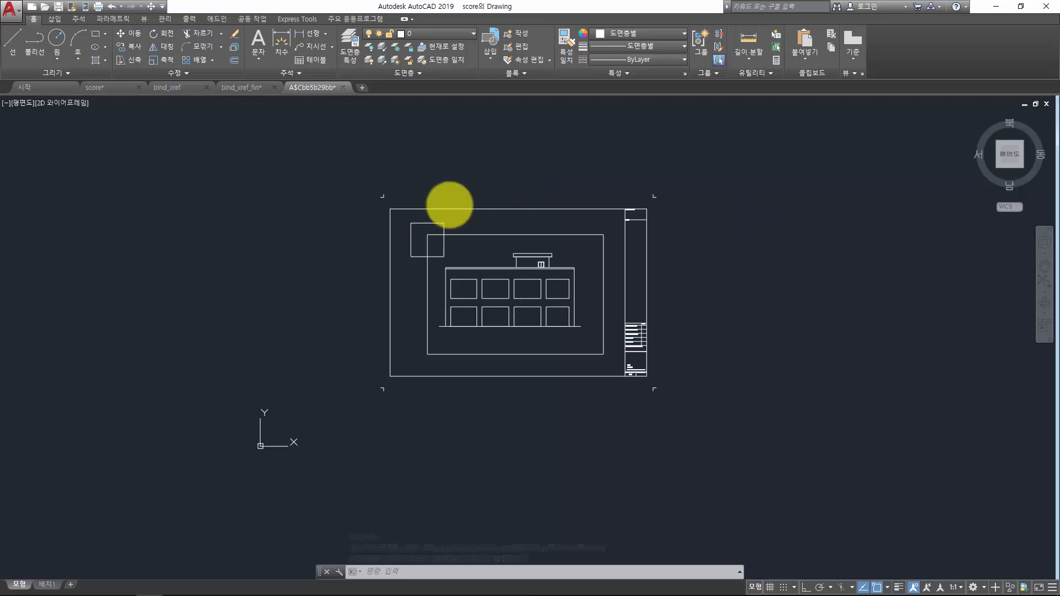
key("ctrl+s")
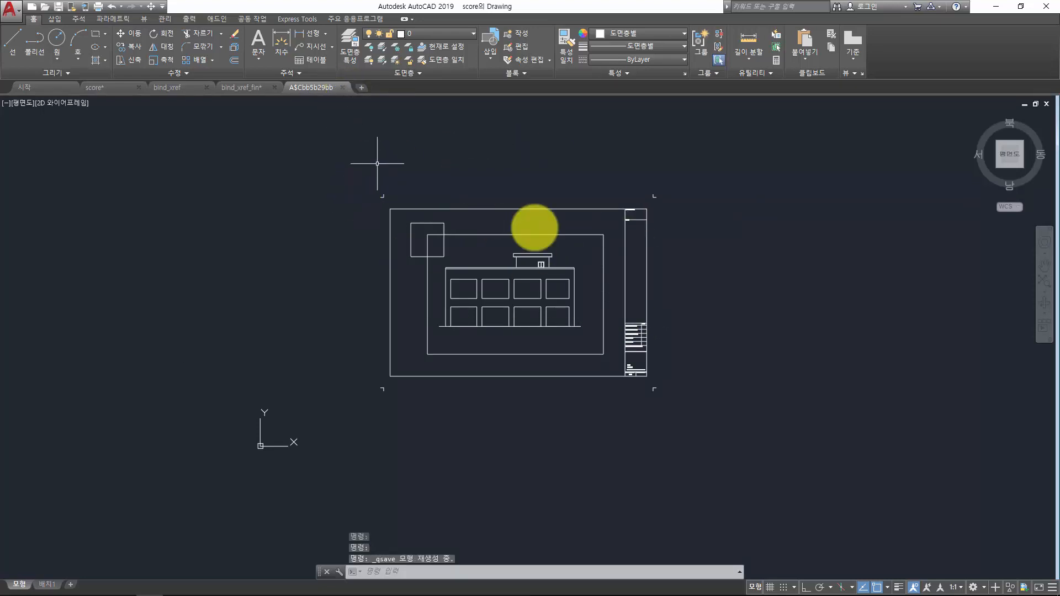
Check the embedded object in the score workbook for the new rectangles, comparing it with the drawing opened in AutoCAD.
key("alt+Tab")
left_click(722, 178)
scroll(737, 219, "down", 20)
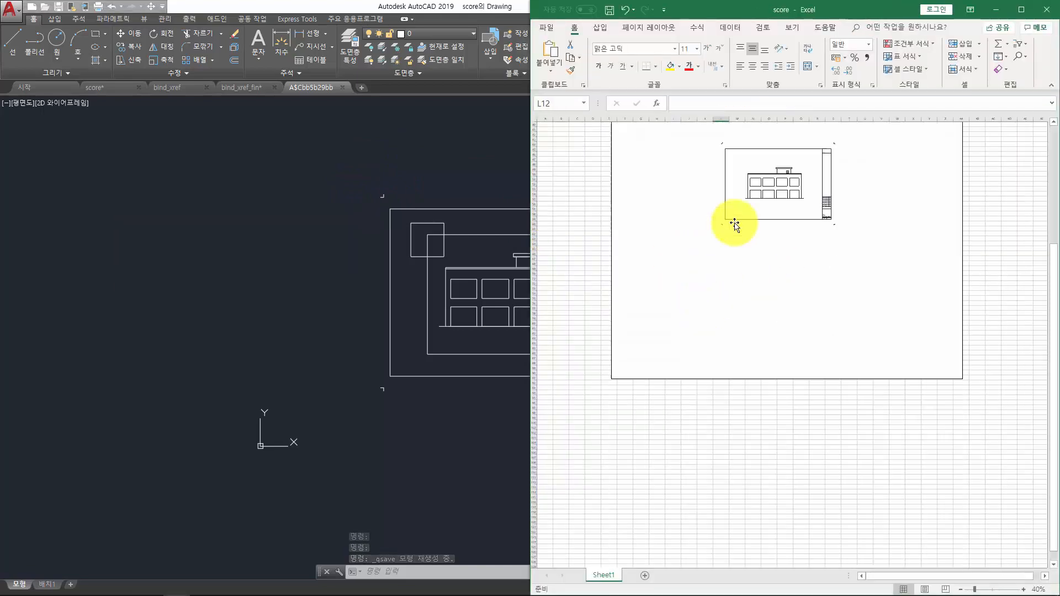
scroll(748, 249, "up", 20)
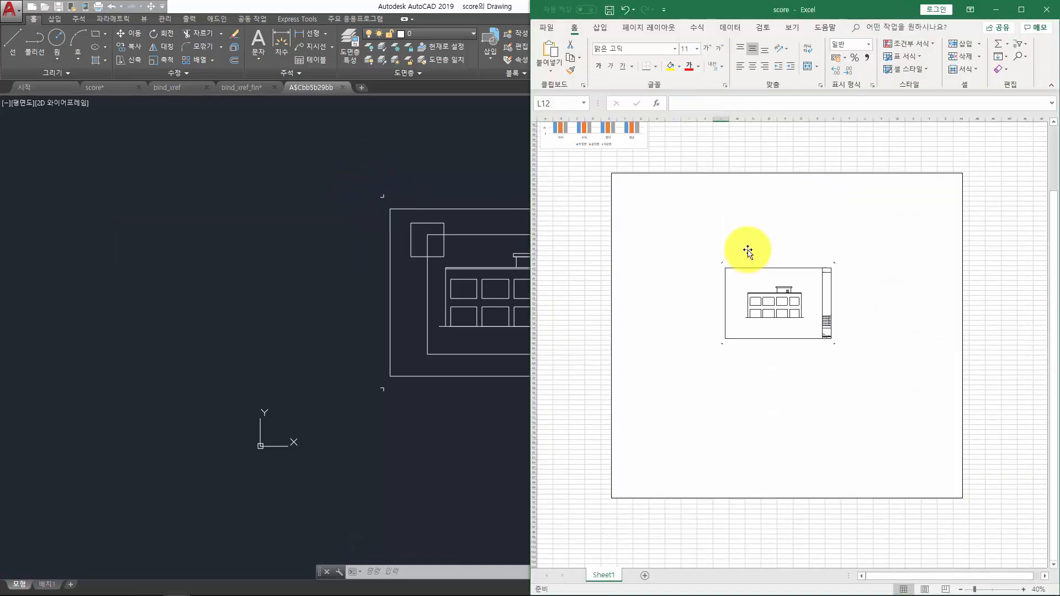
left_click(769, 197)
left_click(766, 155)
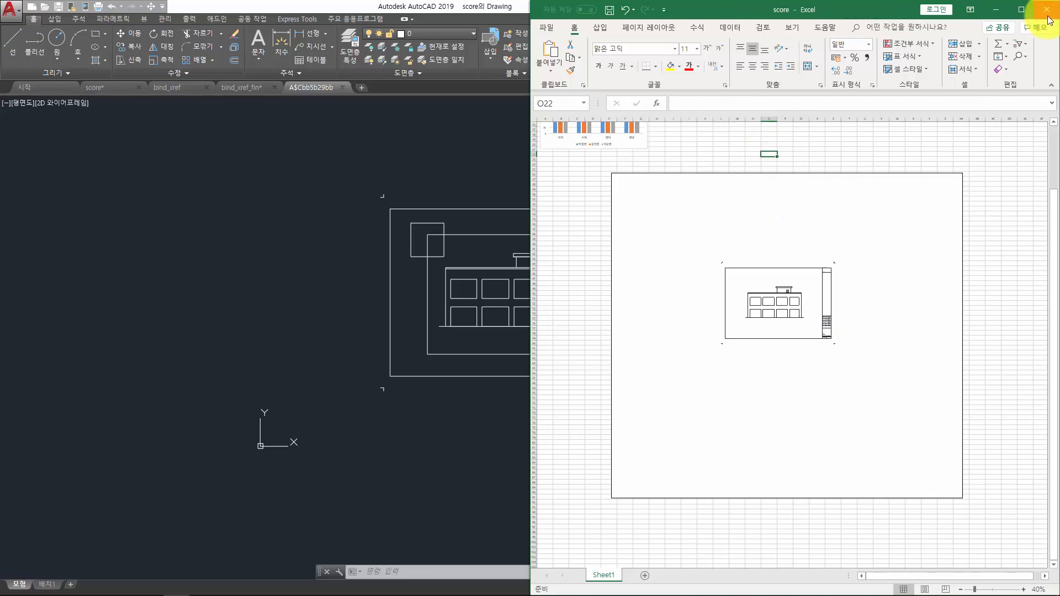
scroll(751, 269, "up", 1)
double_click(755, 237)
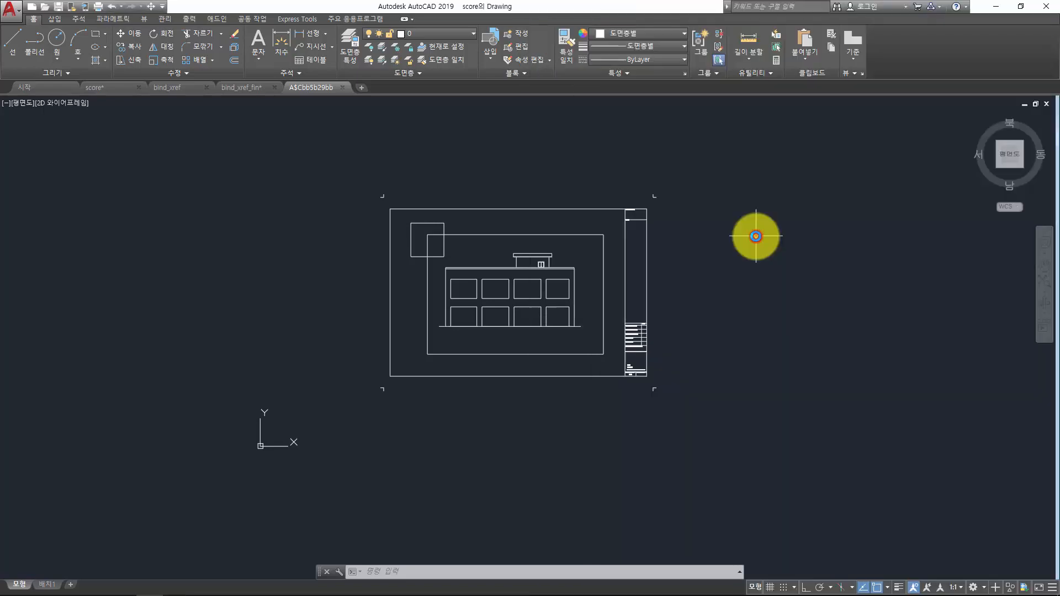
key("alt+Tab")
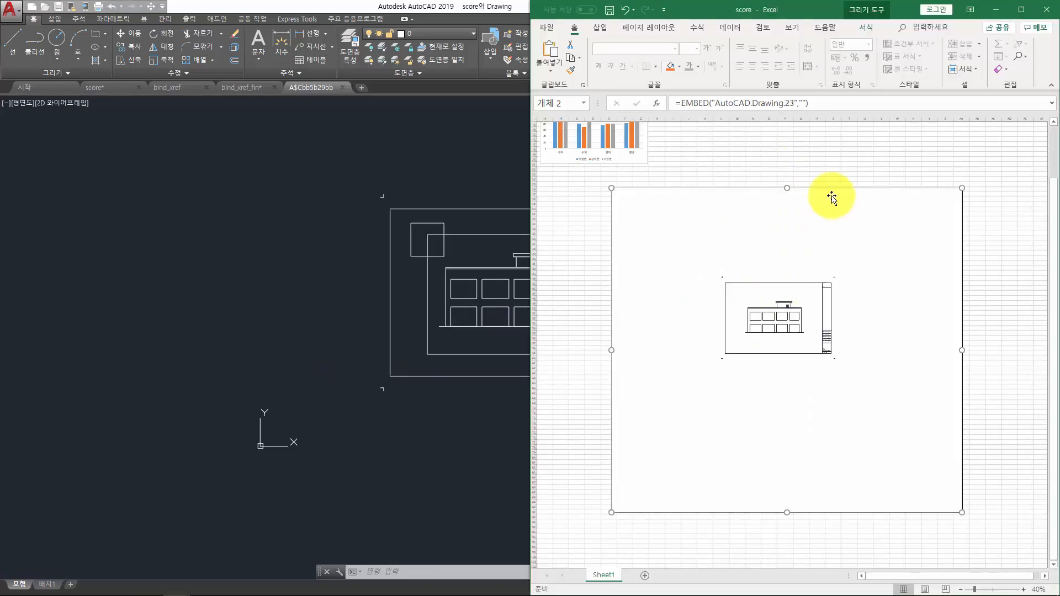
Close the score workbook with its changes saved, and close the worksheet window belonging to the score drawing.
left_click(1043, 11)
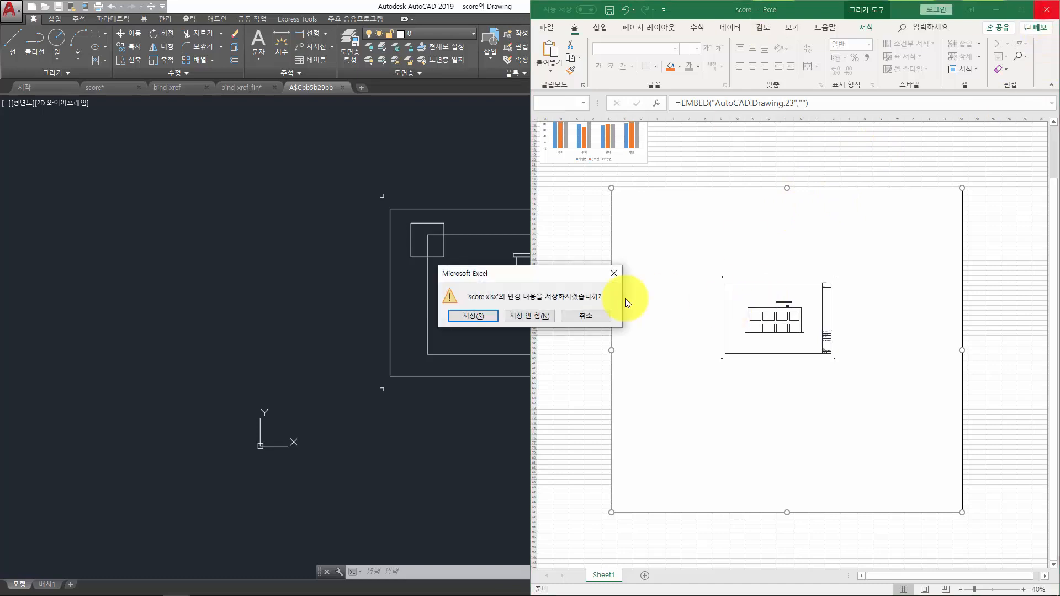
left_click(478, 317)
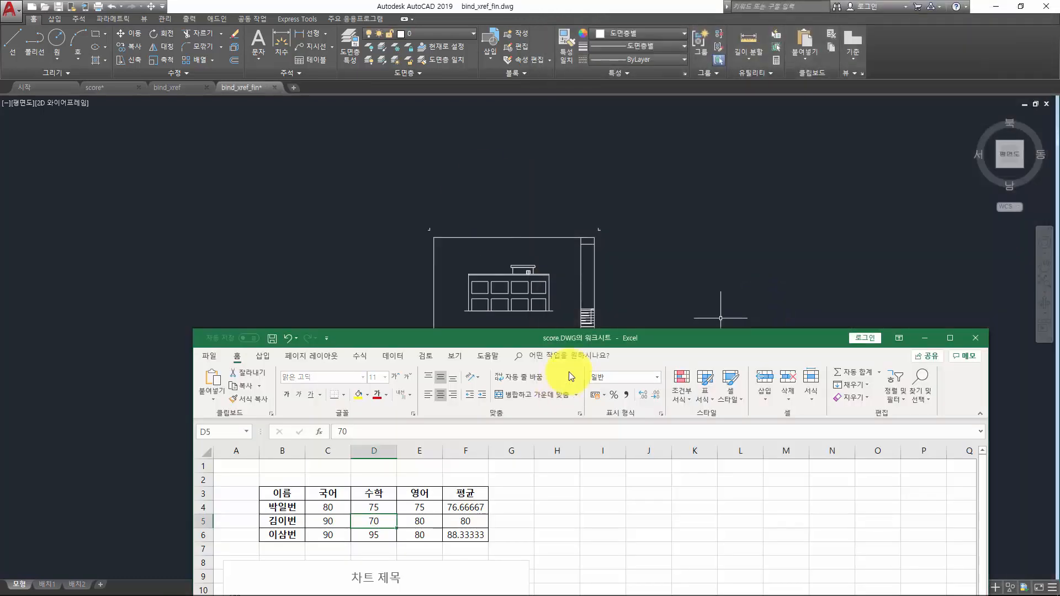
left_click(975, 342)
Reopen the score workbook from the 08 folder and examine the embedded drawing beside the table and chart.
key("alt+Tab")
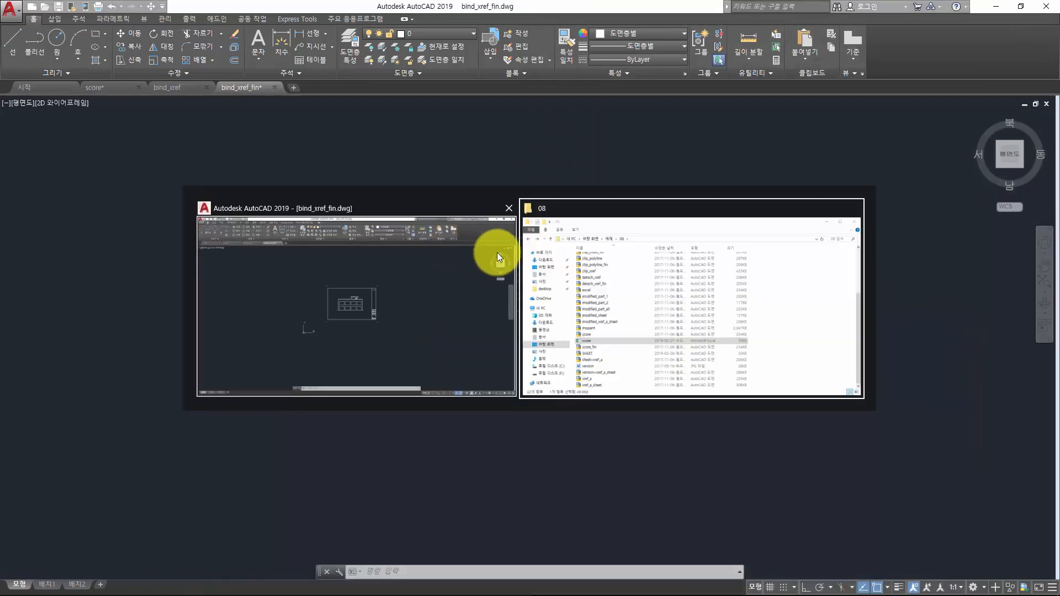
double_click(408, 376)
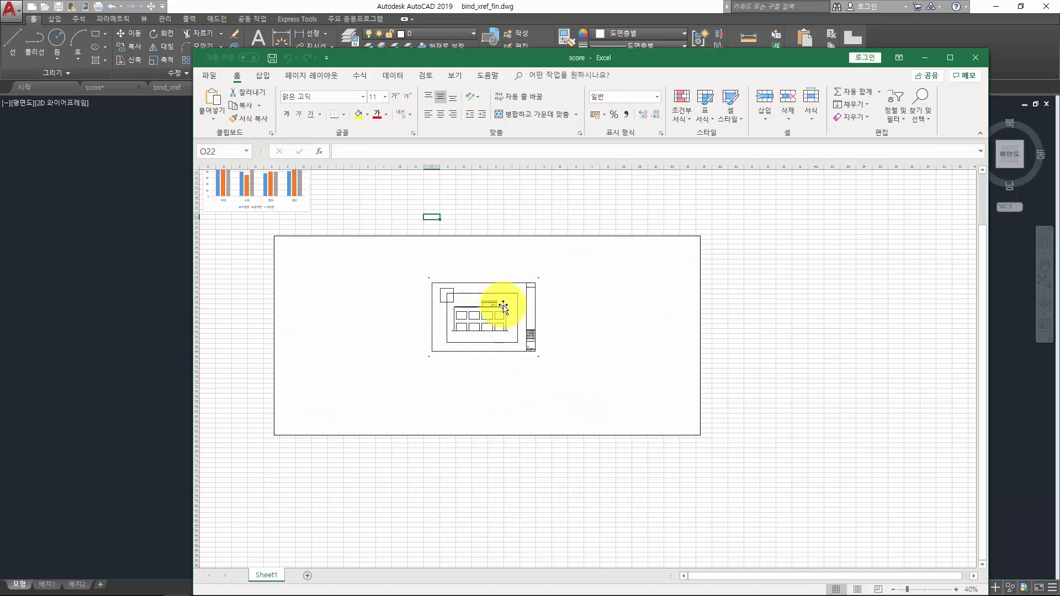
scroll(481, 332, "up", 5)
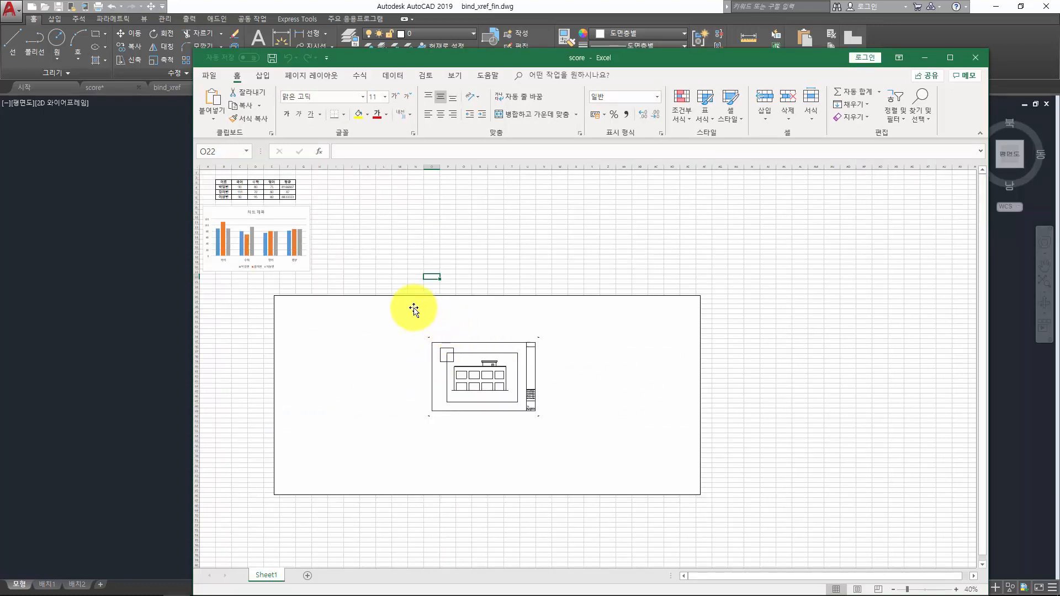
Display the format options of the embedded drawing object, move it slightly up and right, and deselect it.
left_click(381, 319)
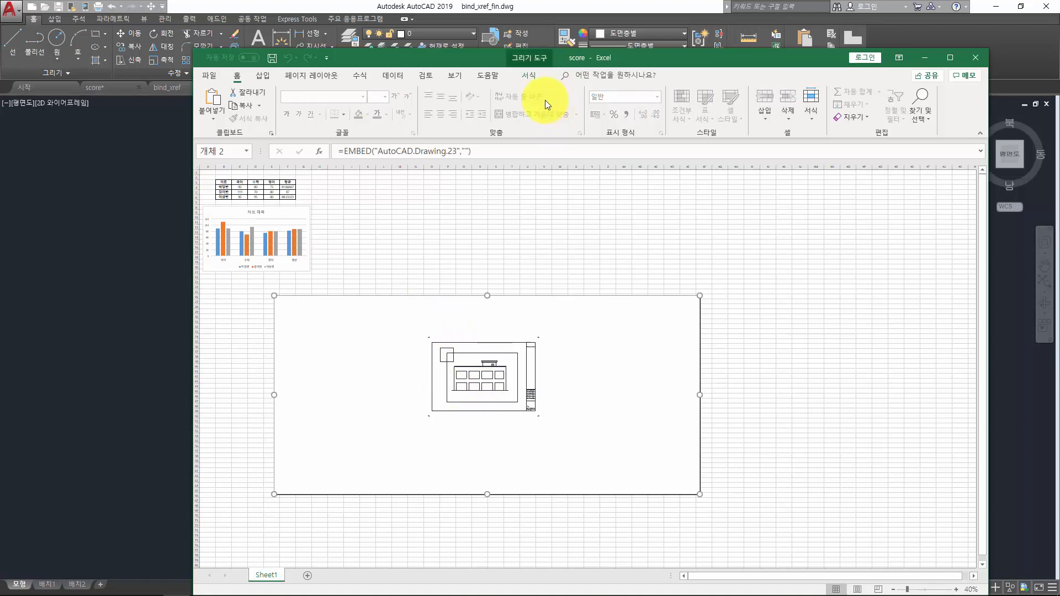
left_click(533, 78)
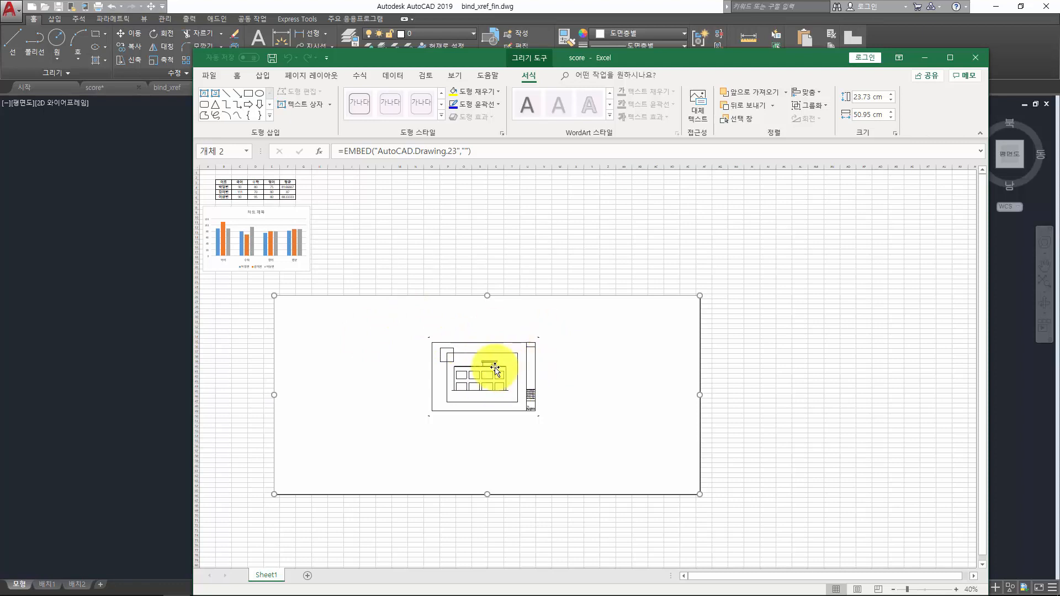
left_click_drag(517, 389, 548, 372)
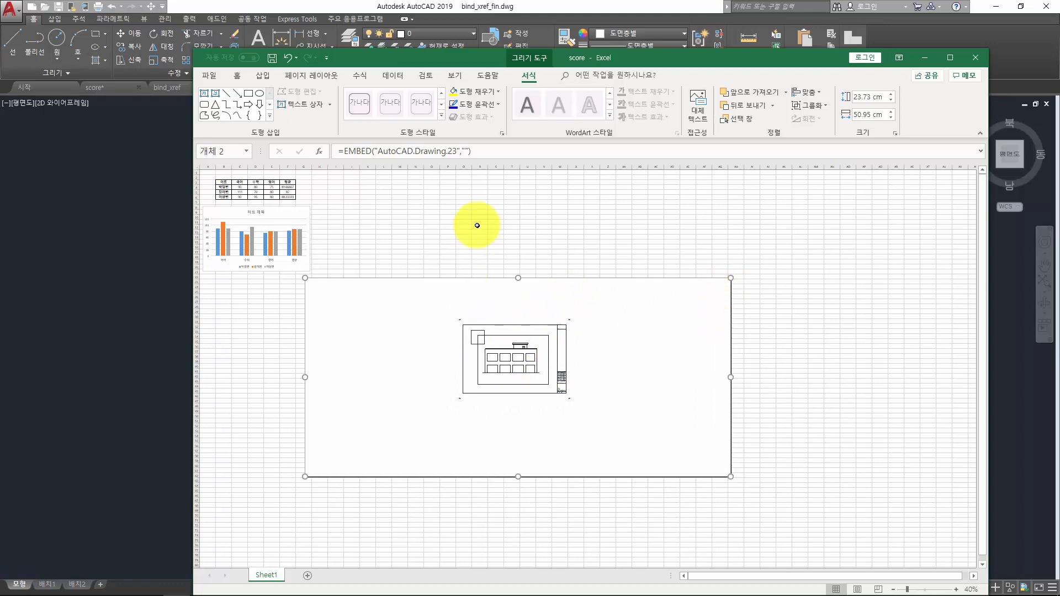
left_click(763, 226)
Paste a full-screen screenshot into the sheet at cell AC8 and move the picture over the embedded drawing.
key("alt+Tab")
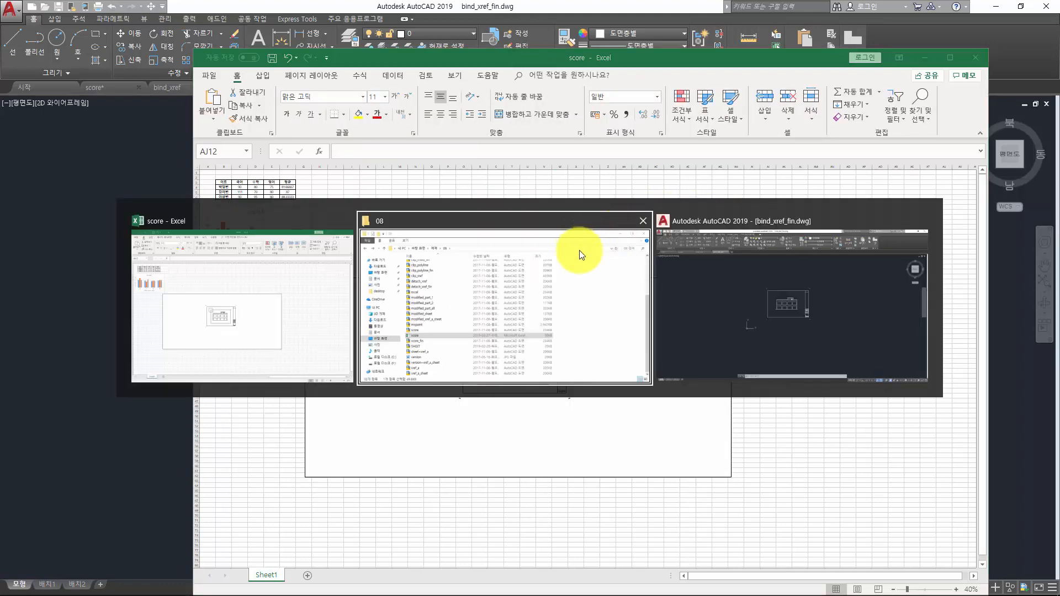
left_click(659, 200)
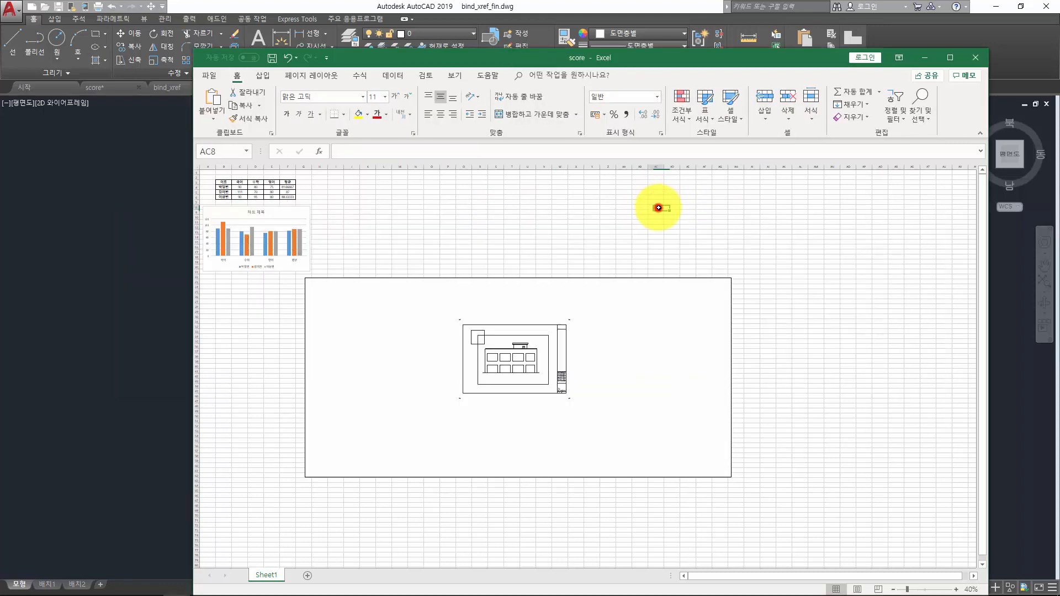
key("ctrl+v")
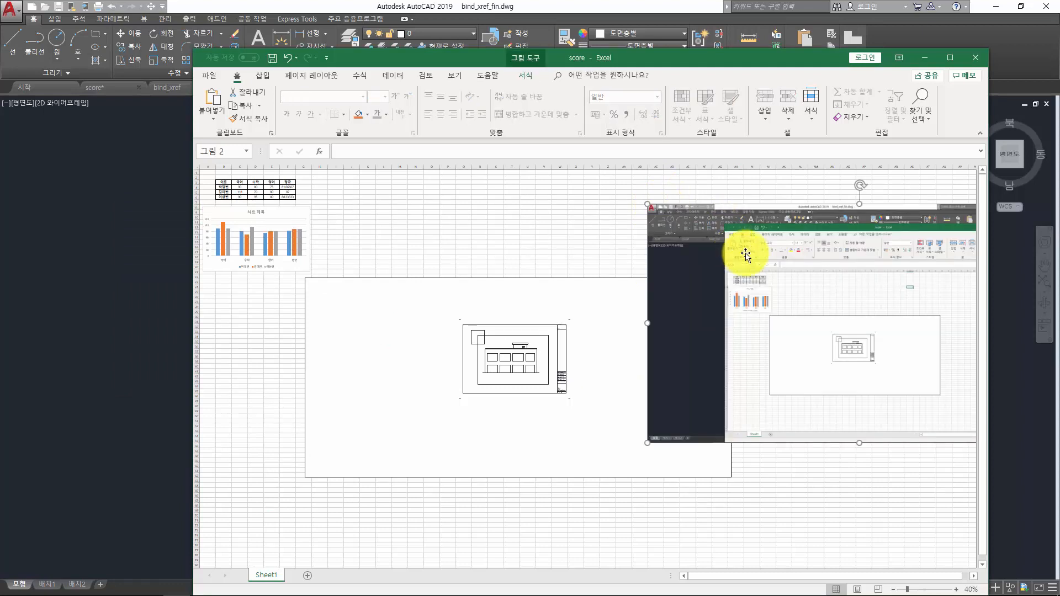
left_click_drag(738, 256, 595, 251)
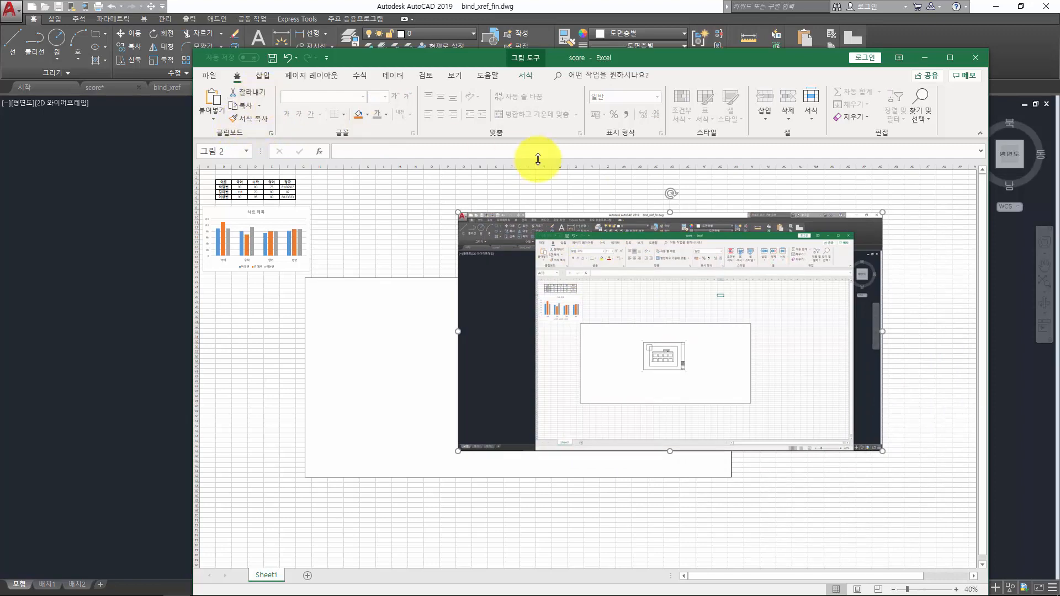
Crop the screenshot picture on its upper-right and lower-left corners down to the area around the embedded drawing.
left_click(527, 76)
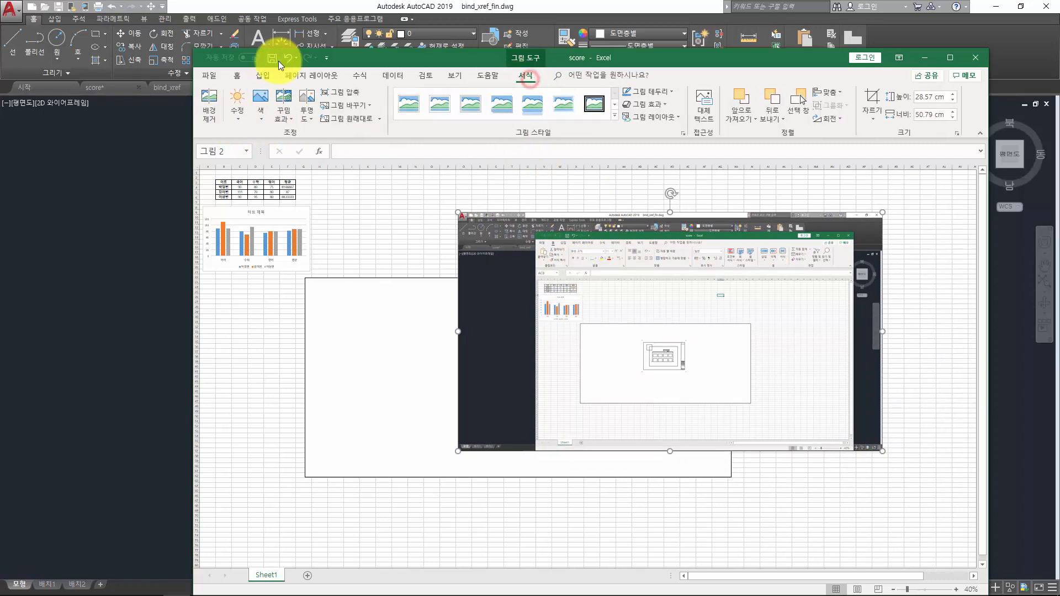
left_click(878, 116)
left_click(880, 137)
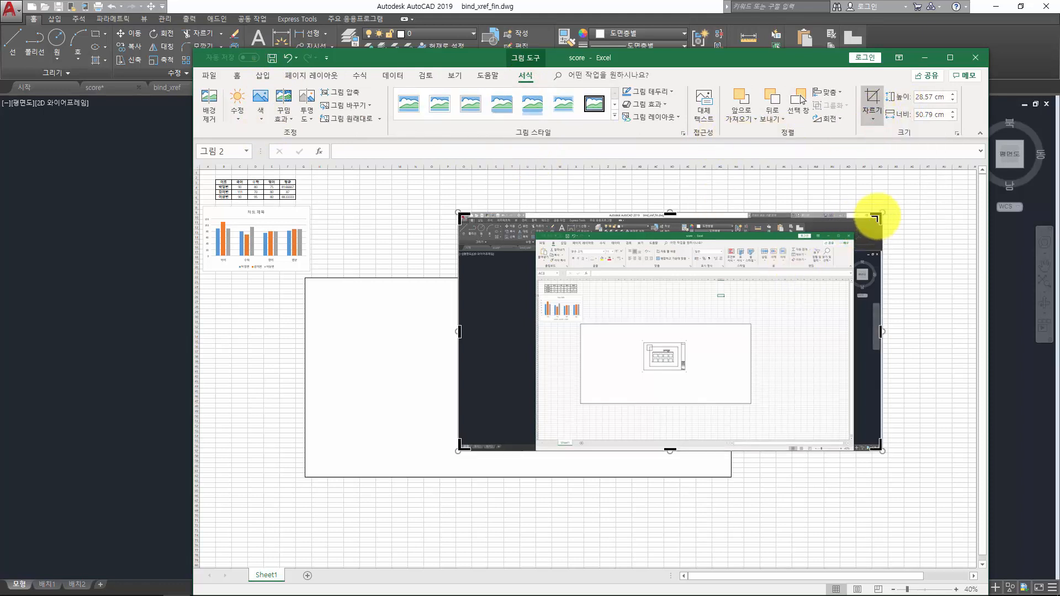
left_click_drag(876, 220, 764, 299)
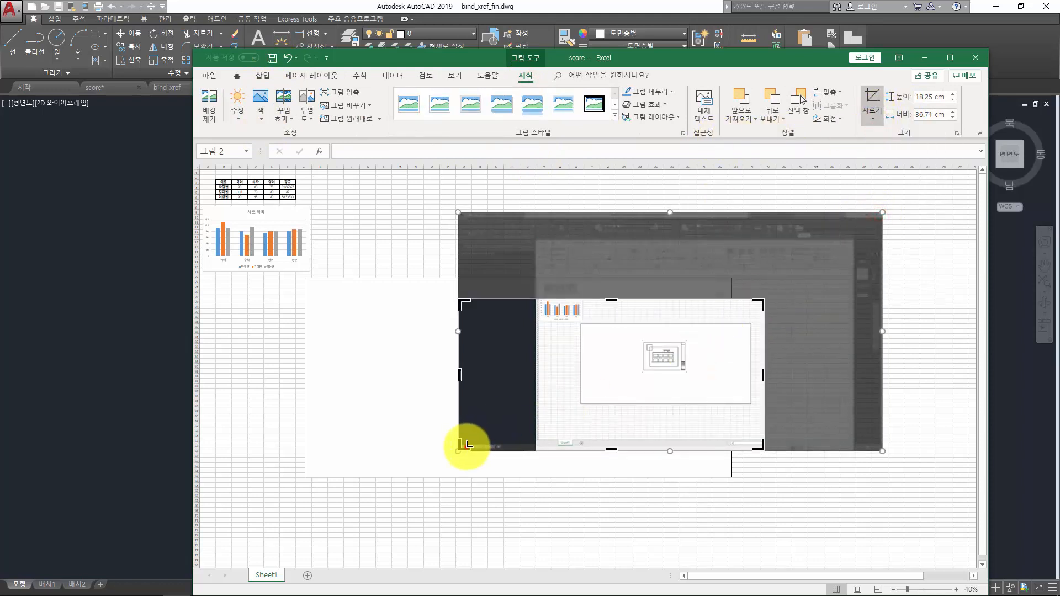
left_click_drag(466, 443, 560, 421)
left_click(799, 514)
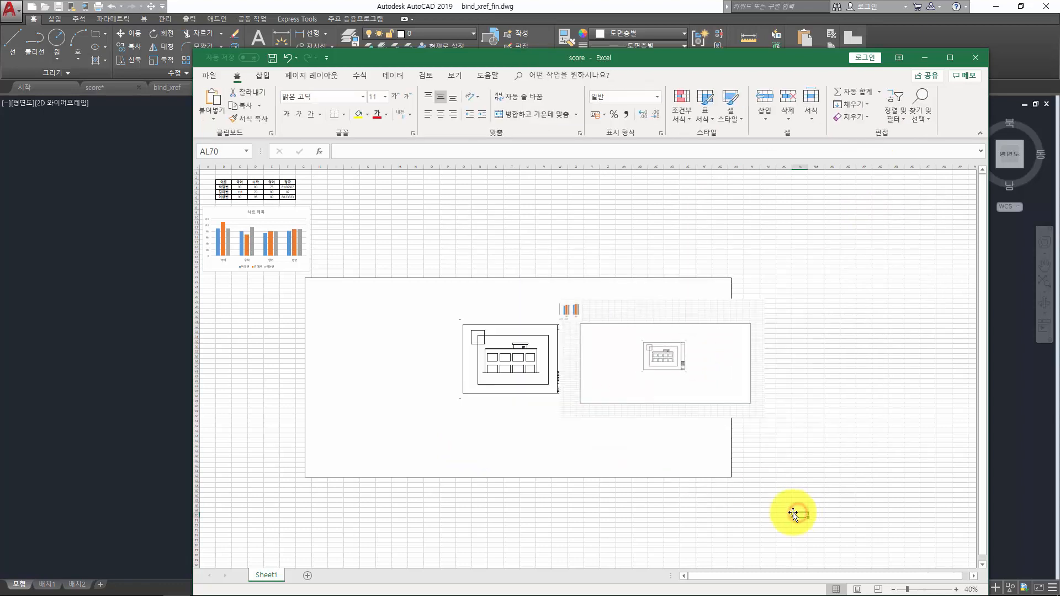
Move the cropped picture off the building elevation to the upper right, and display the embedded drawing object's format options.
left_click_drag(638, 353, 637, 353)
left_click(601, 360)
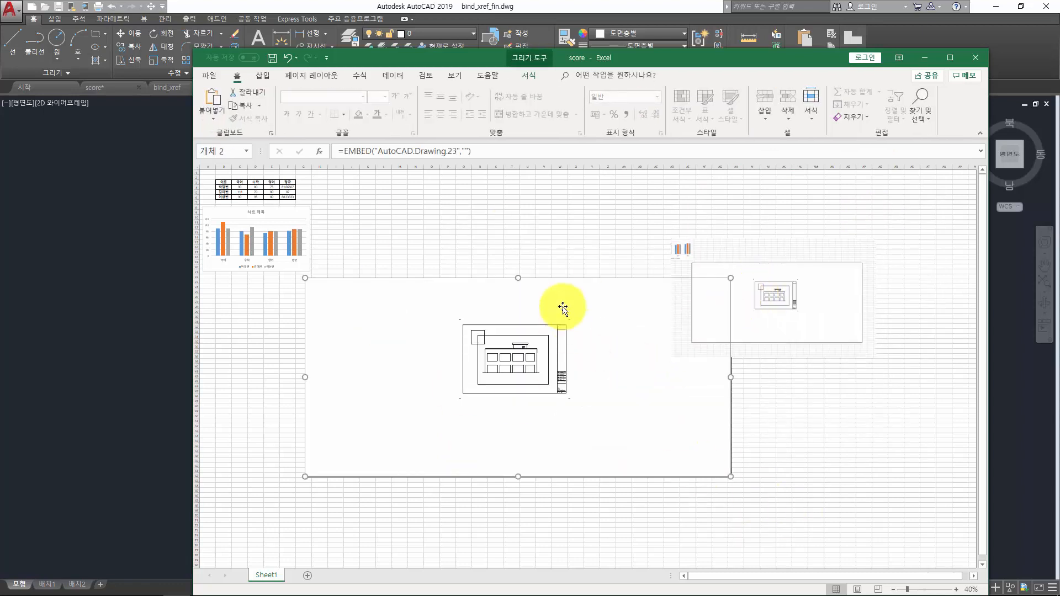
left_click(529, 75)
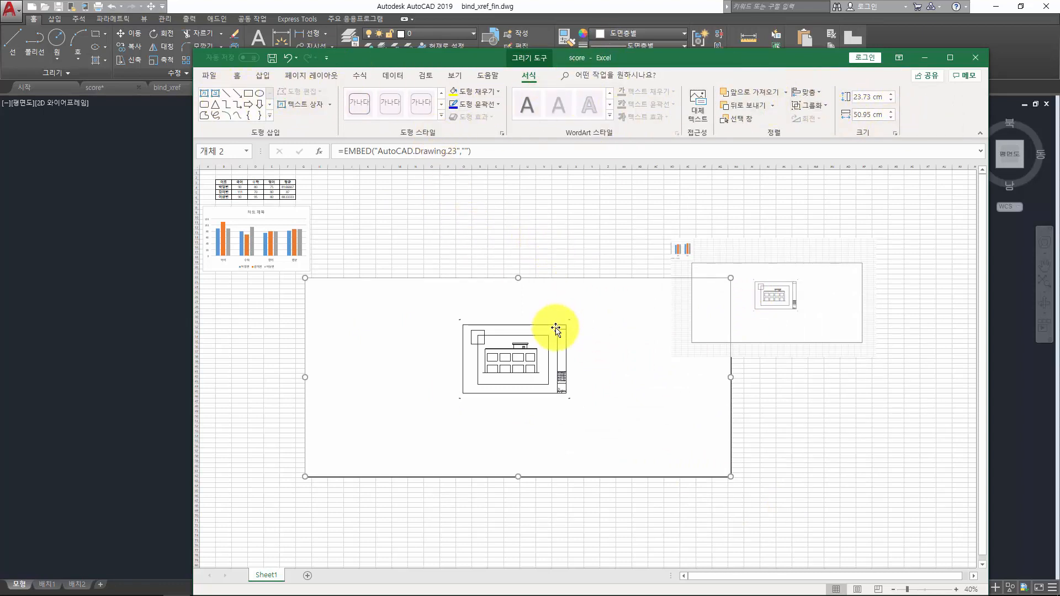
Move the embedded drawing object up and to the right on the sheet and deselect it.
left_click_drag(584, 314, 592, 274)
left_click_drag(453, 332, 513, 280)
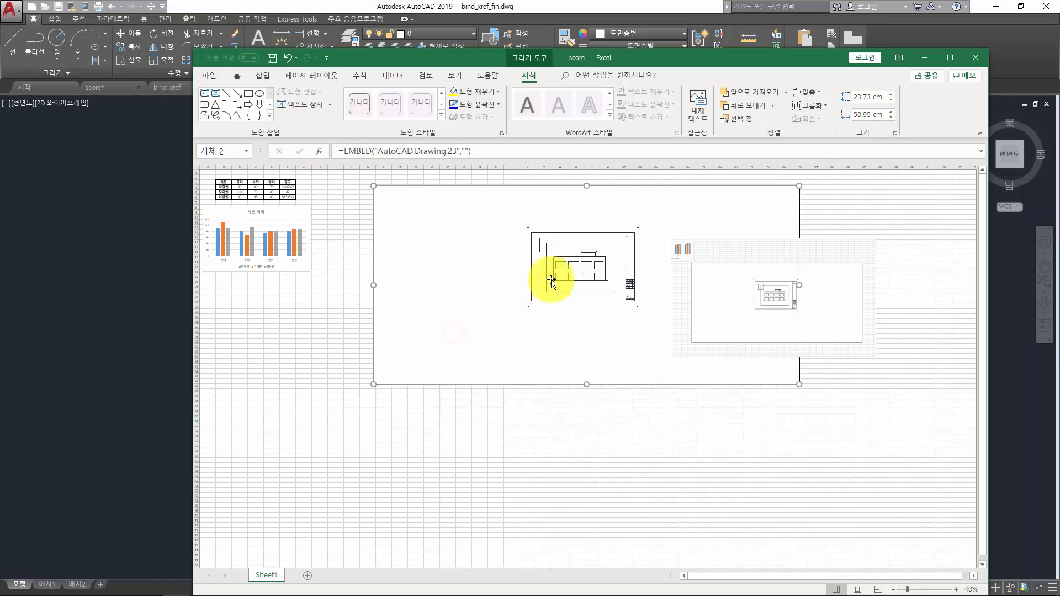
left_click(481, 464)
left_click(448, 406)
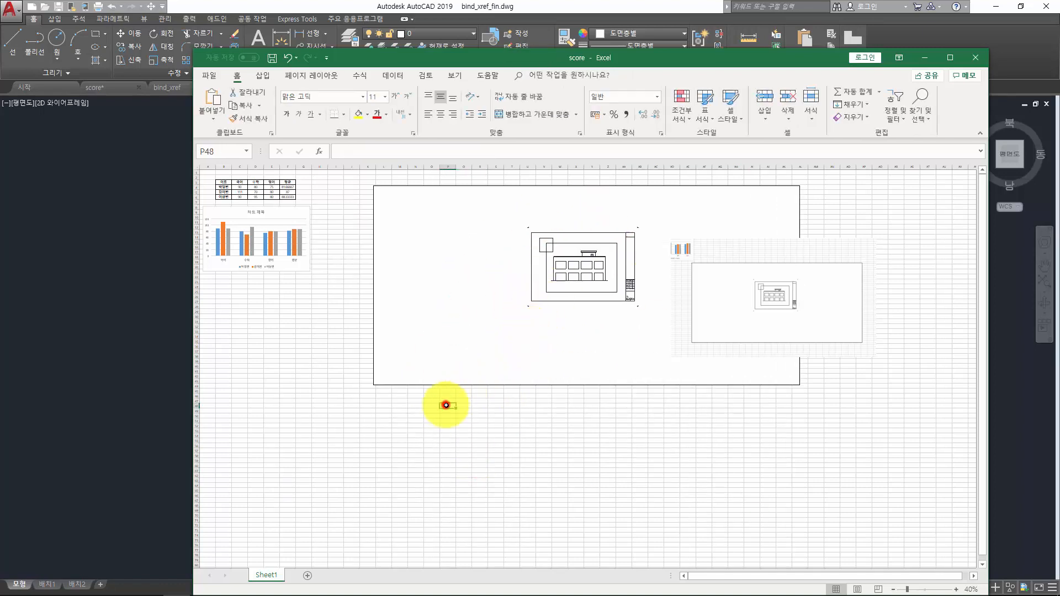
Switch to AutoCAD and copy the whole building elevation with its title frame from bind_xref_fin.dwg.
left_click(95, 198)
left_click(761, 183)
left_click(376, 396)
key("ctrl+c")
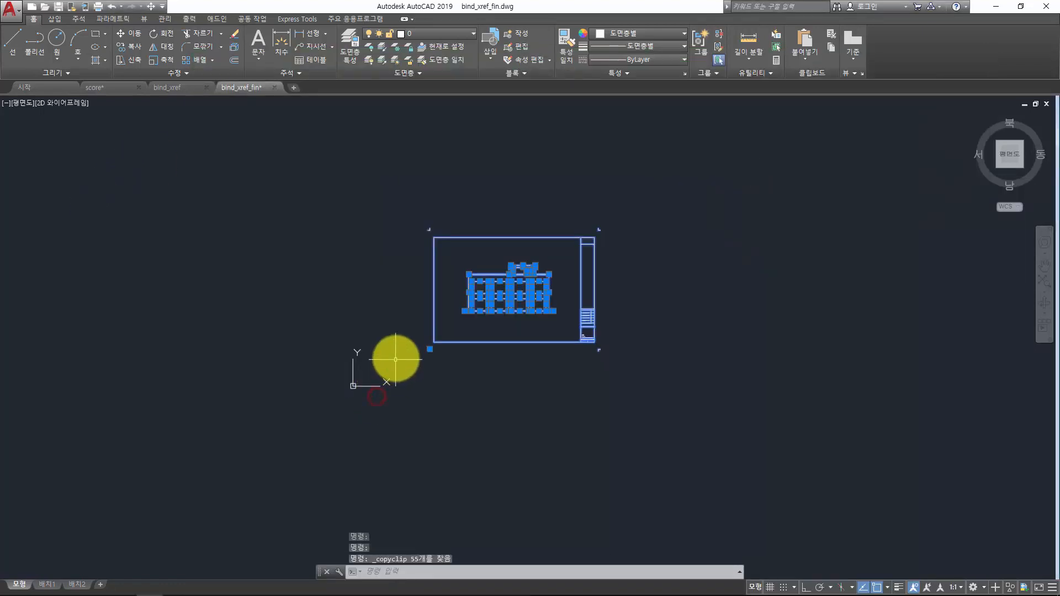
Return to Excel and paste the copied drawing at cell G32 as a picture (enhanced metafile).
key("alt+Tab")
left_click(400, 435)
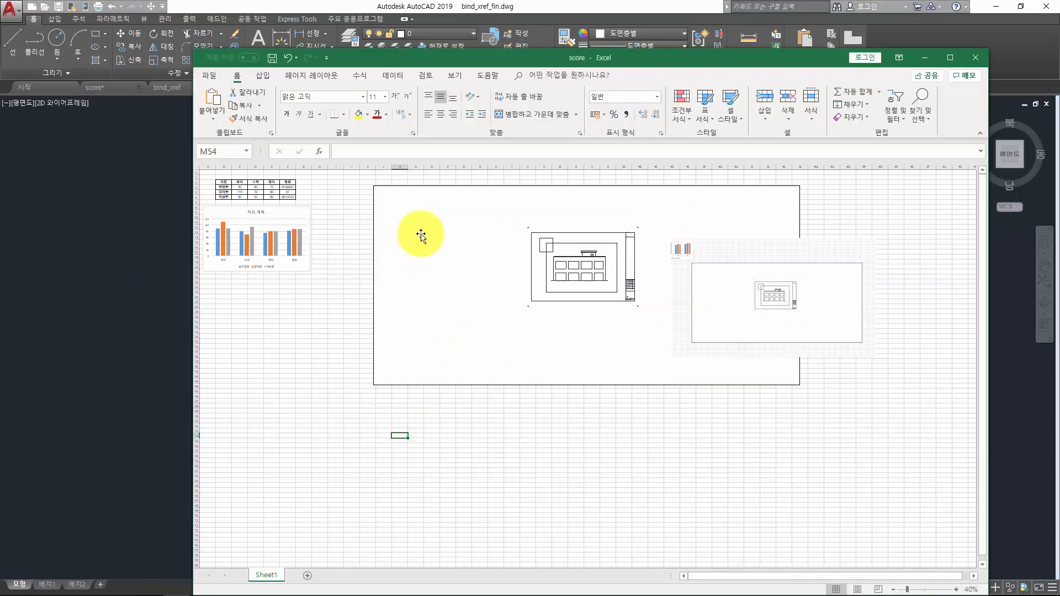
right_click(303, 326)
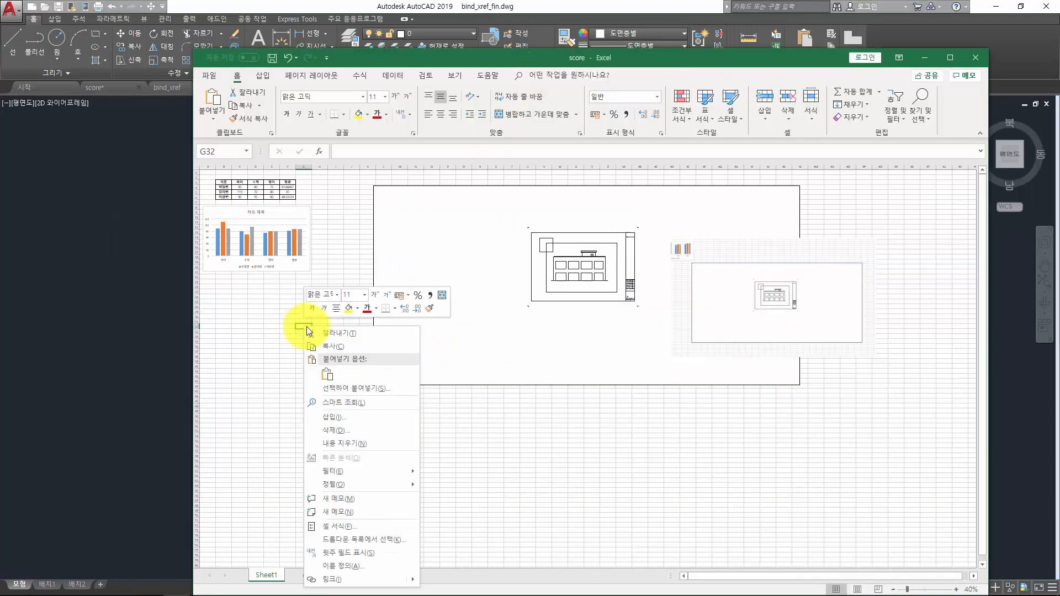
left_click(355, 389)
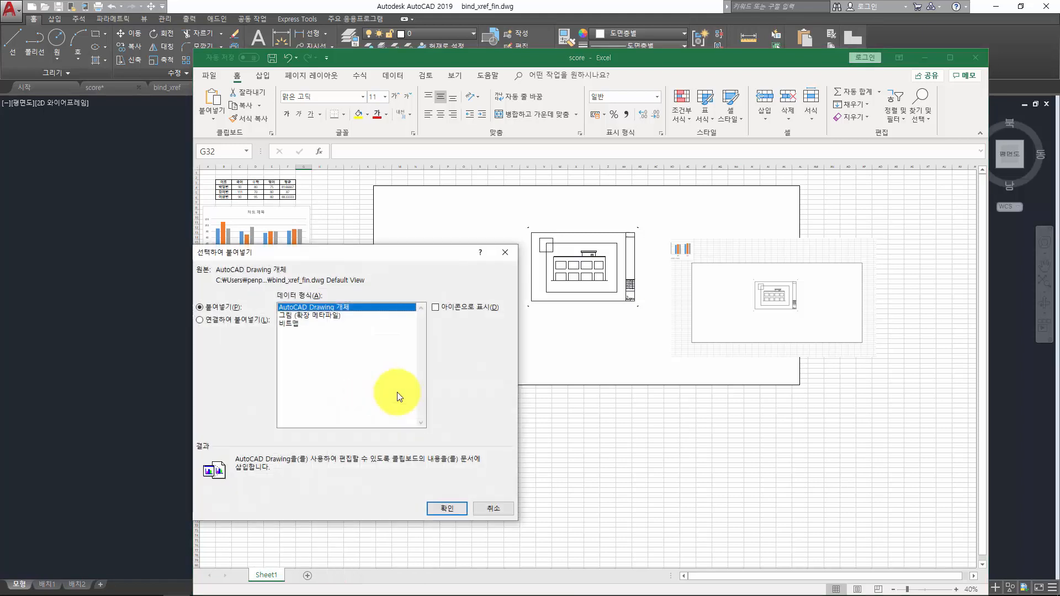
left_click(329, 315)
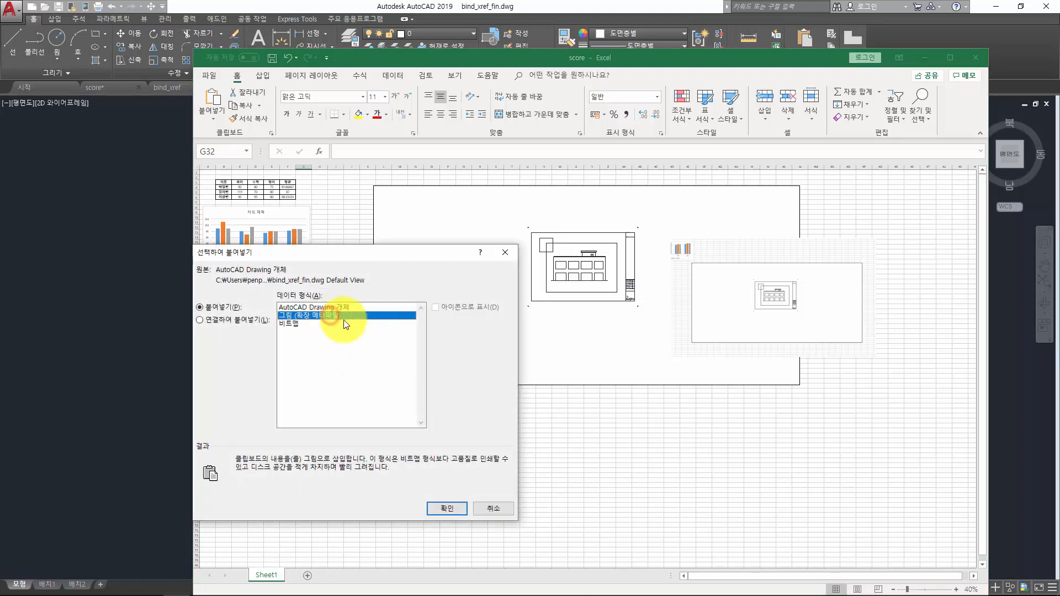
left_click(435, 509)
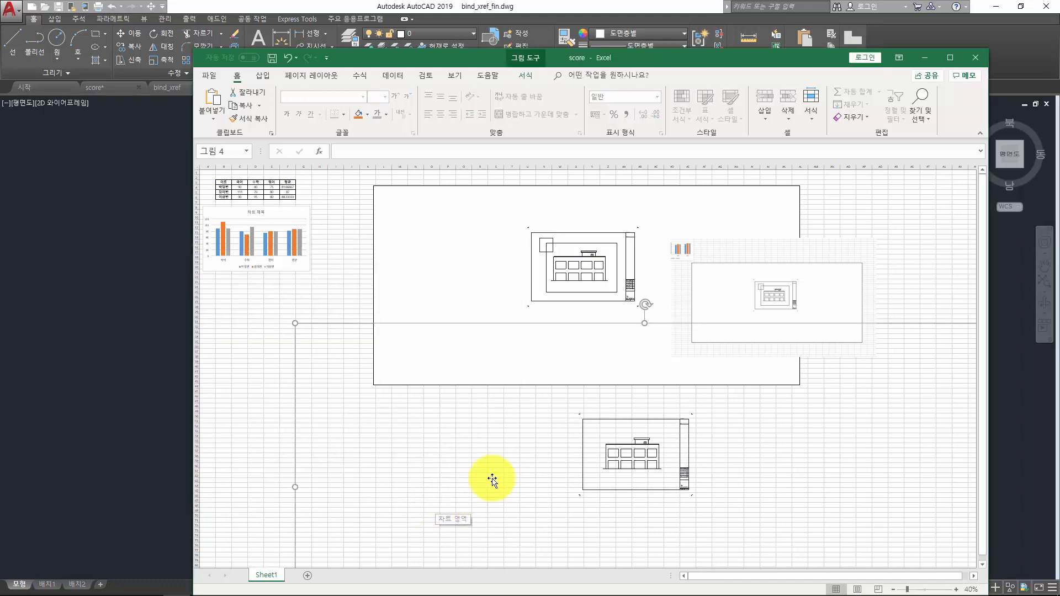
Move the pasted metafile picture up and left so it partly overlaps the embedded drawing object, and keep the picture selected.
left_click_drag(577, 444, 507, 380)
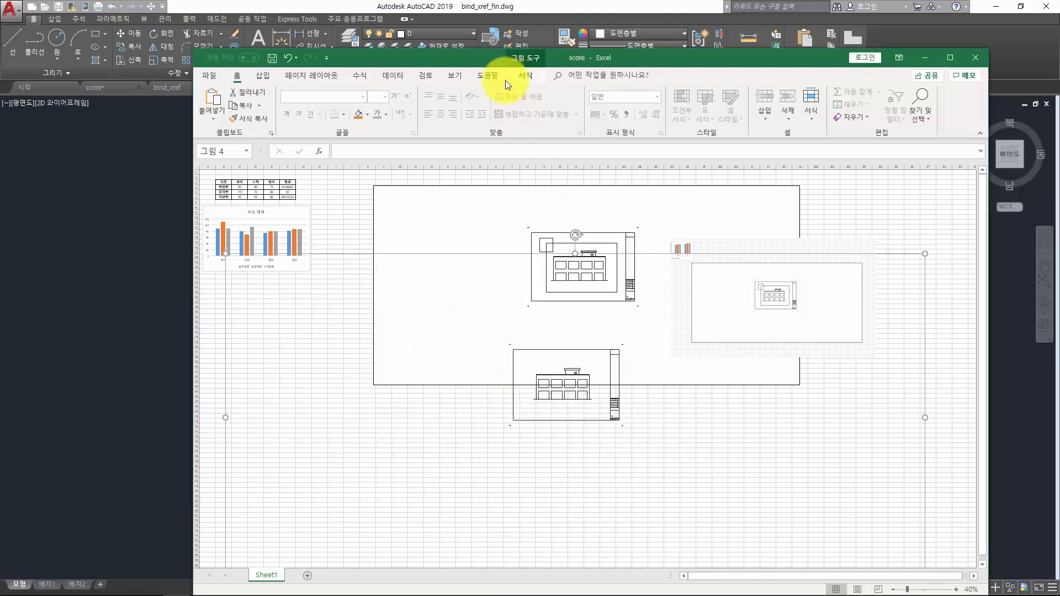
left_click(460, 339)
left_click(898, 189)
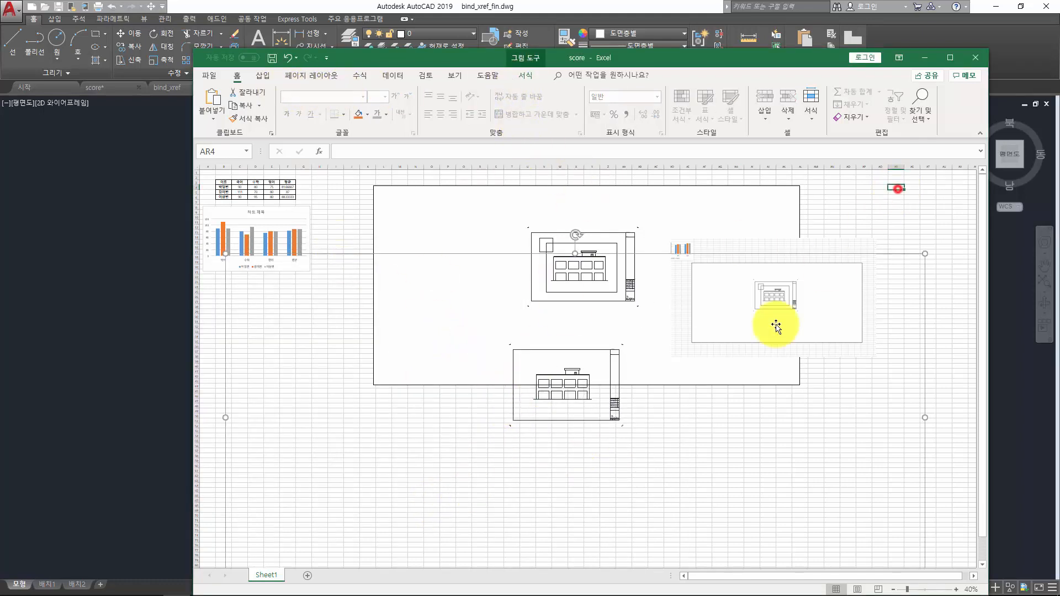
left_click(716, 391)
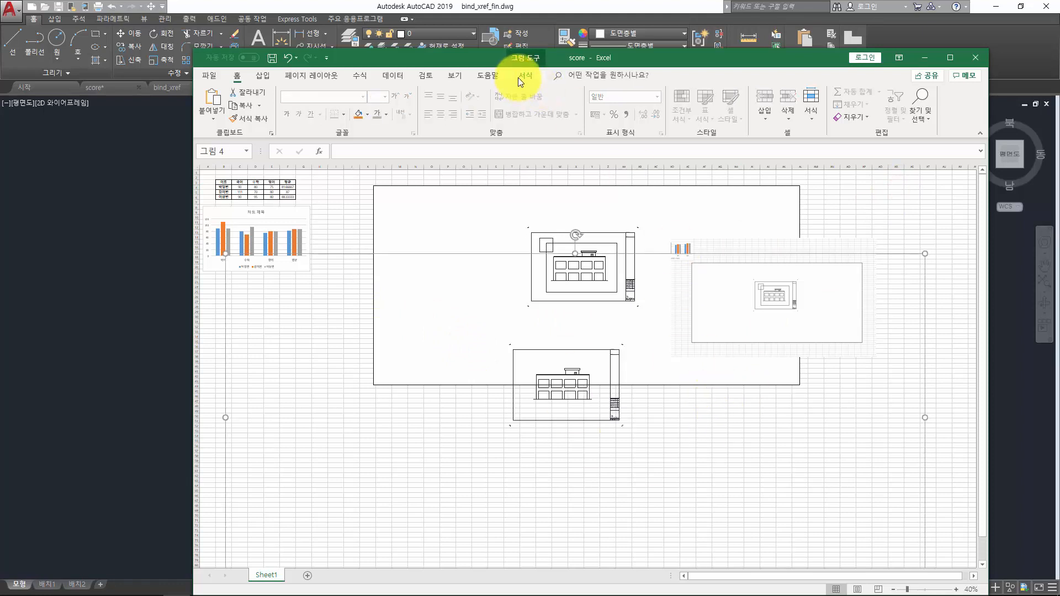
Crop the metafile picture on its upper-right and upper-left corners close to the building drawing and deselect it.
left_click(518, 77)
left_click(872, 99)
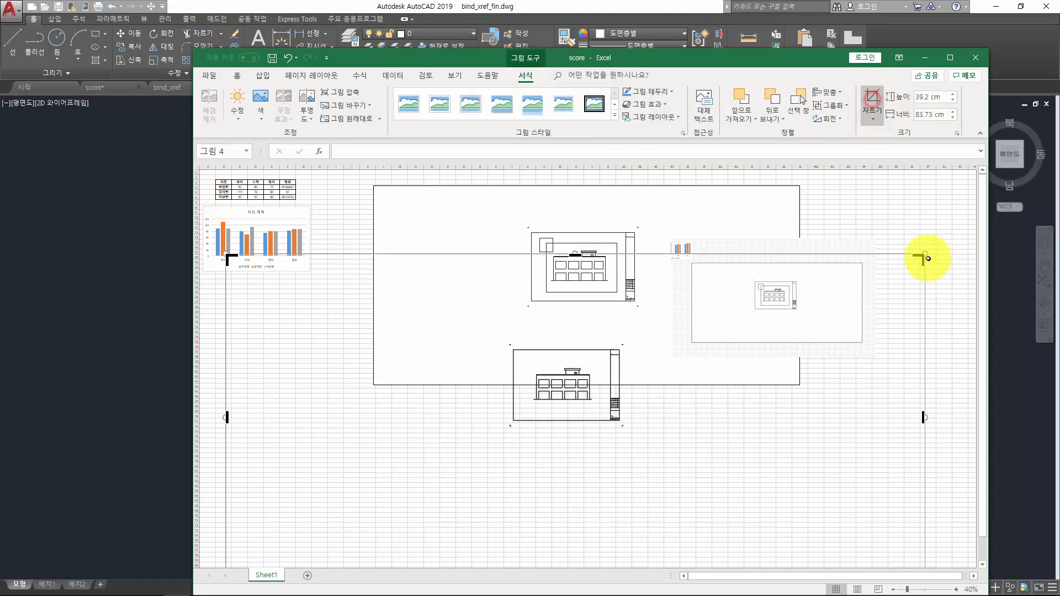
left_click_drag(918, 256, 630, 337)
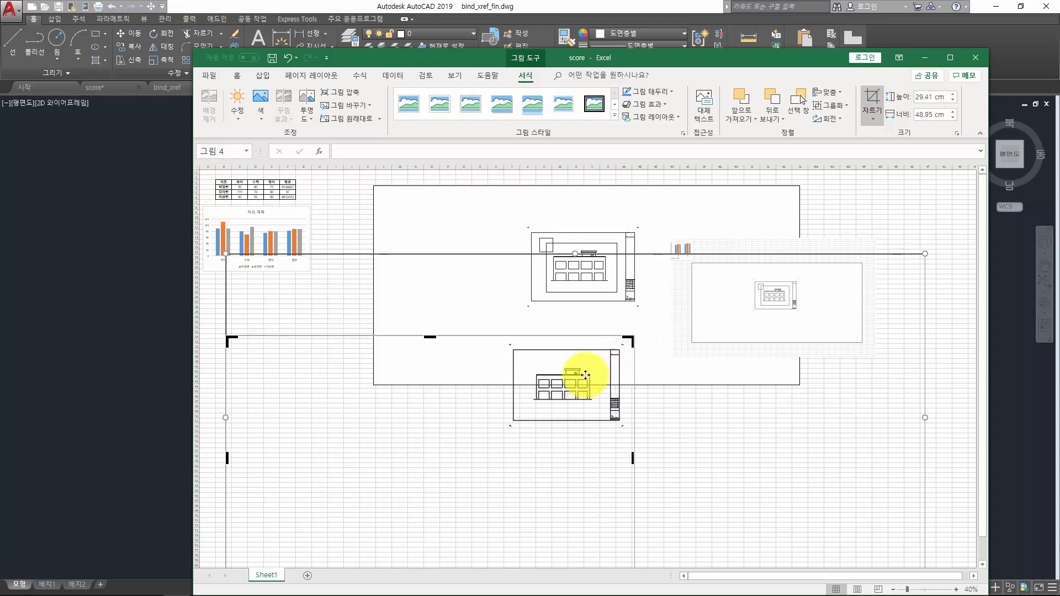
left_click_drag(231, 338, 493, 337)
left_click(908, 184)
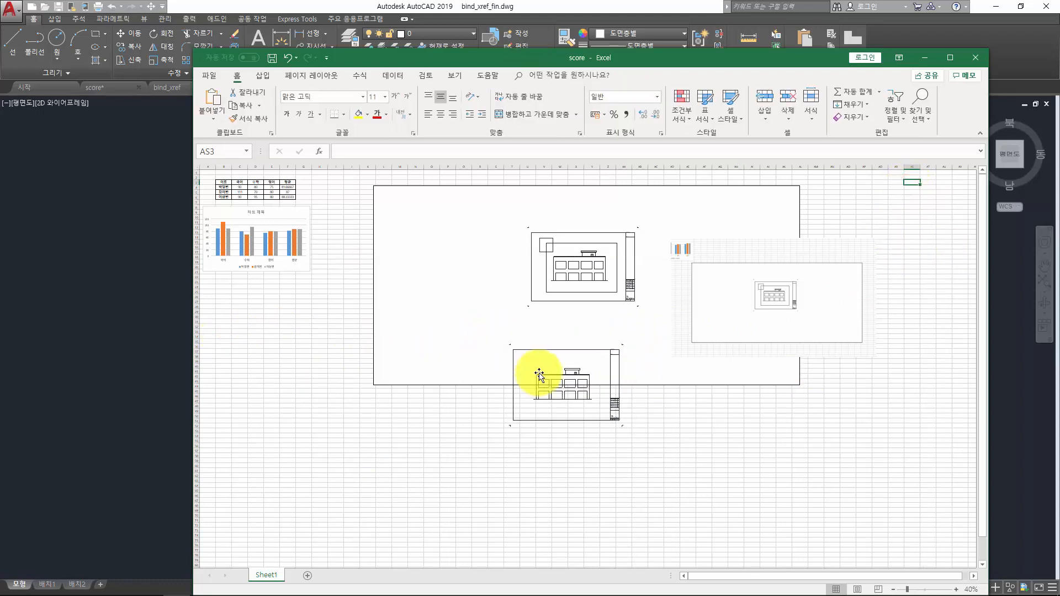
left_click(568, 372)
left_click(309, 387)
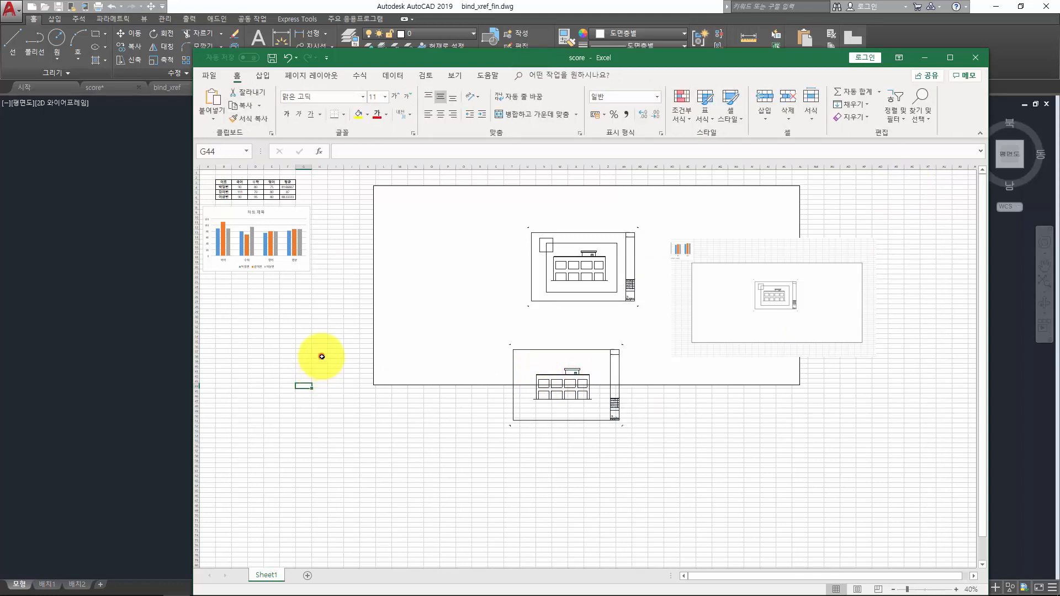
right_click(304, 321)
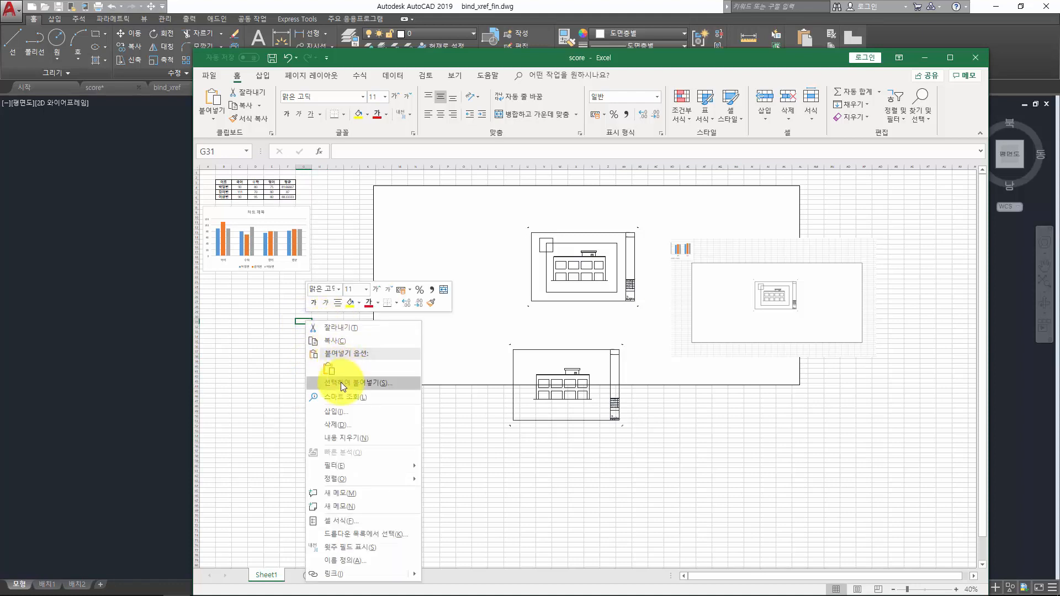
left_click(439, 402)
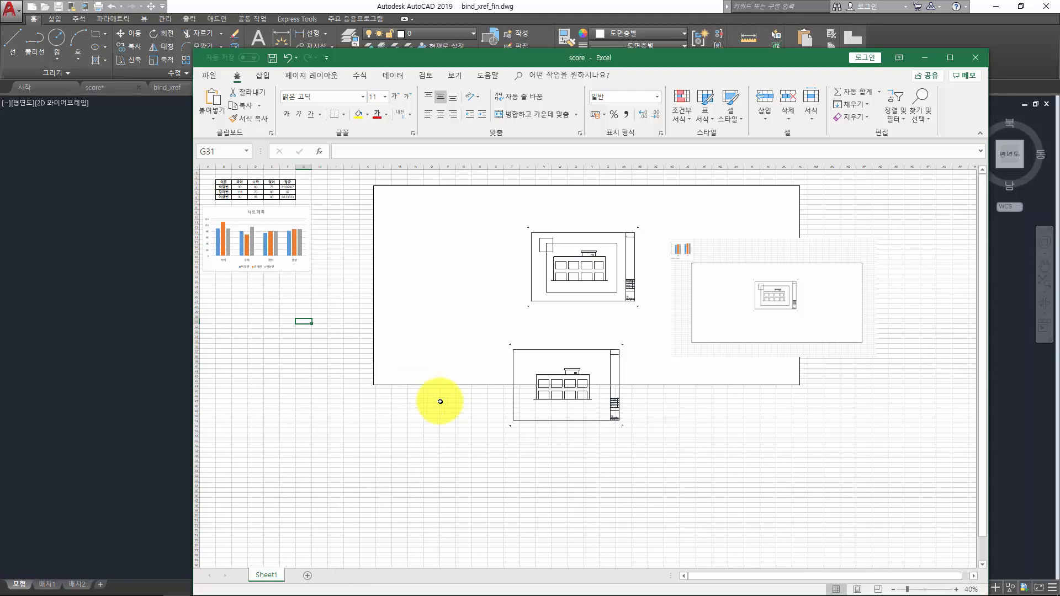
Launch PowerPoint with the run command powerpnt and create a new blank presentation.
key("super+r")
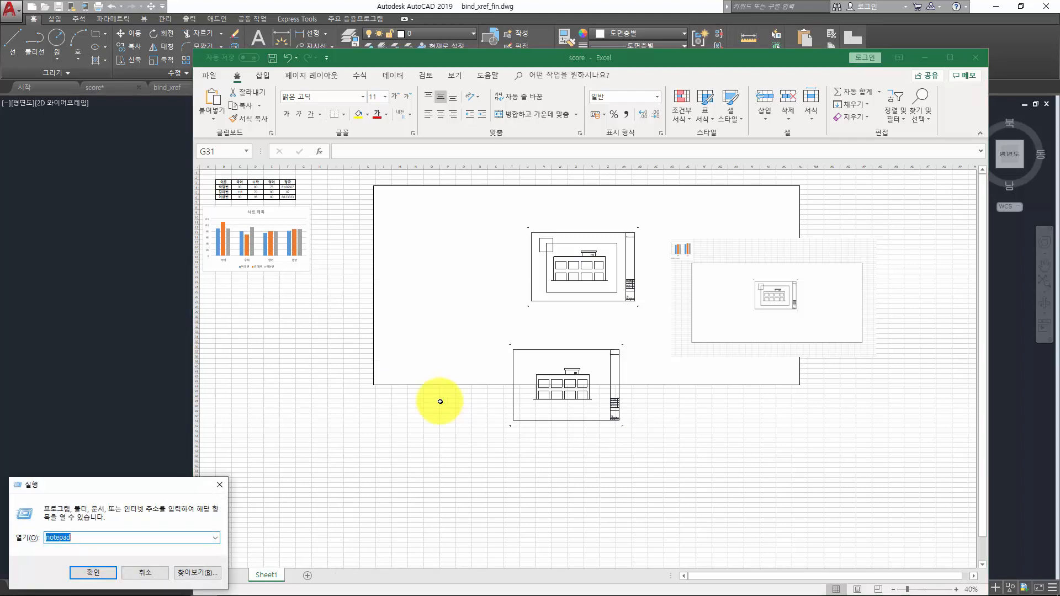
type("powerpnt")
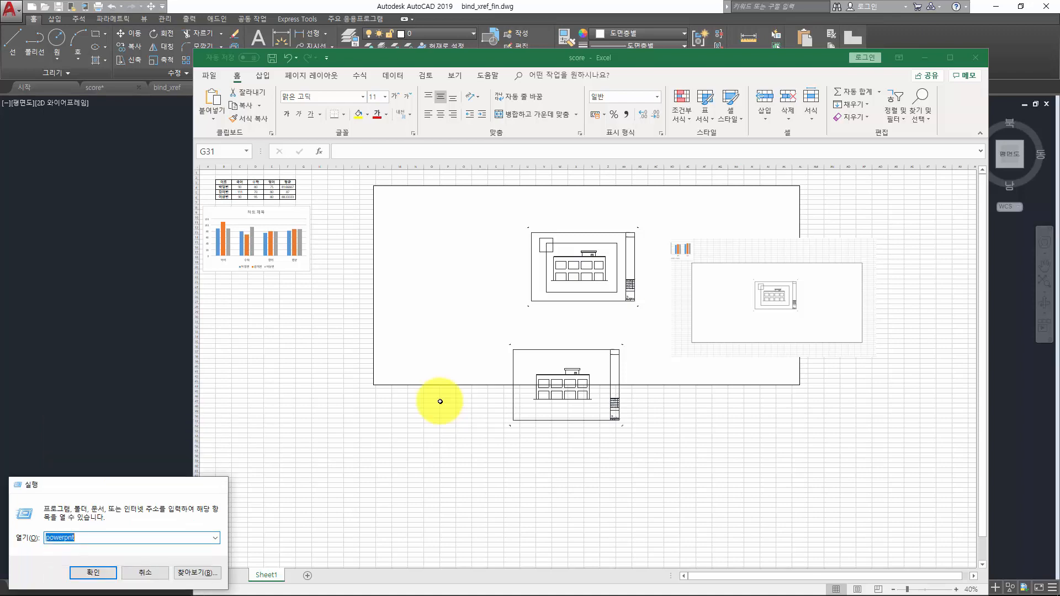
key("Return")
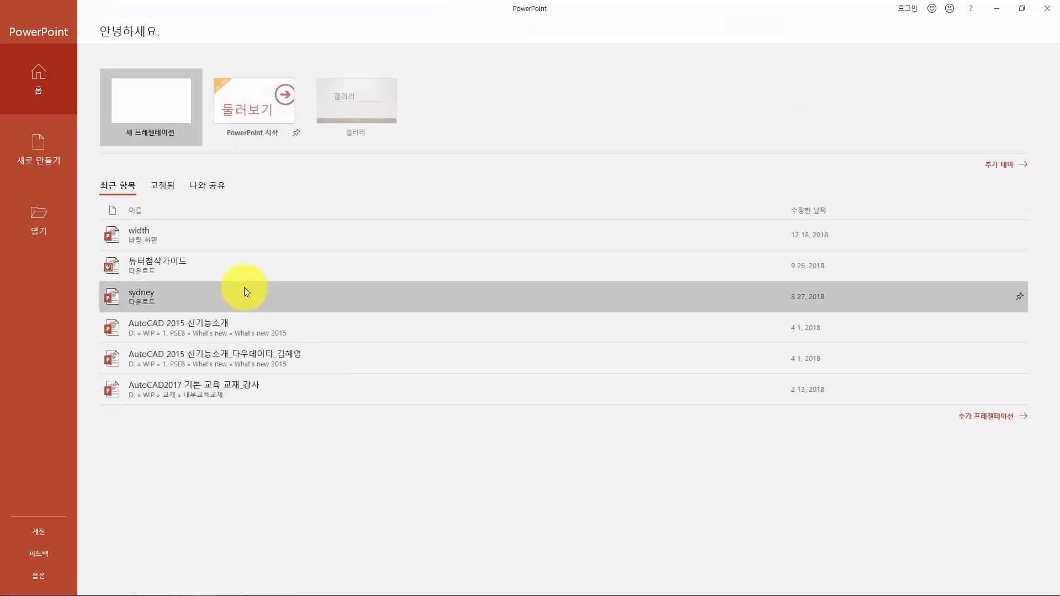
left_click(117, 87)
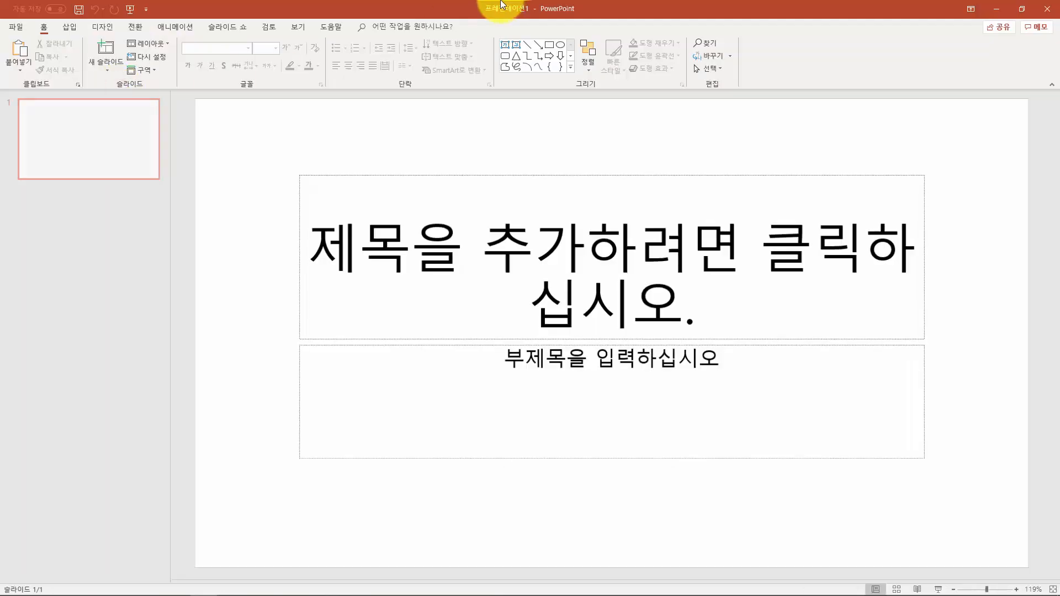
Delete the title and subtitle placeholders from the slide and restore the PowerPoint window to a smaller size.
left_click_drag(279, 147, 1048, 559)
key("Delete")
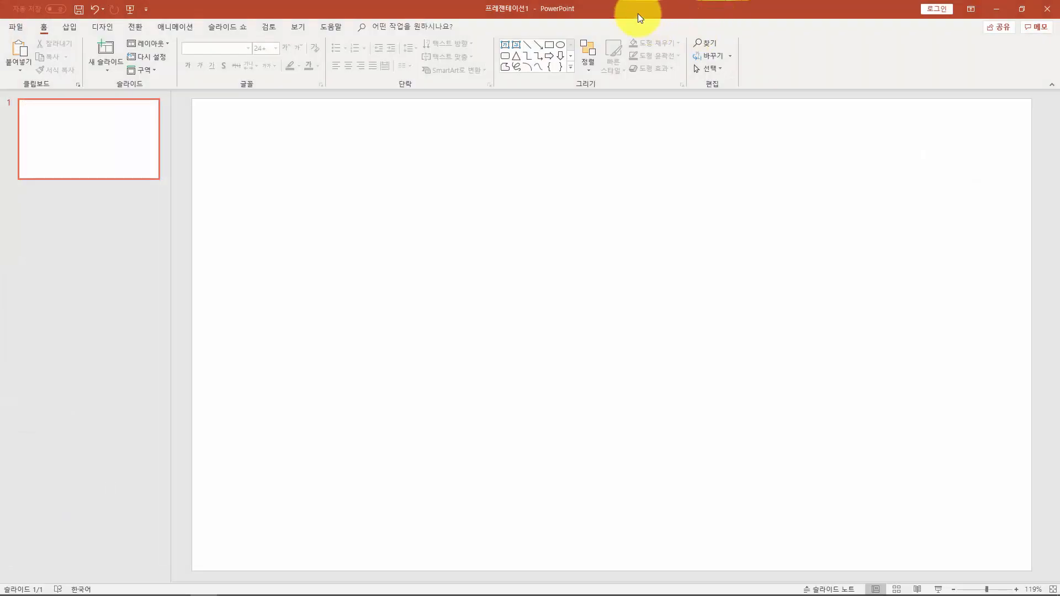
double_click(638, 17)
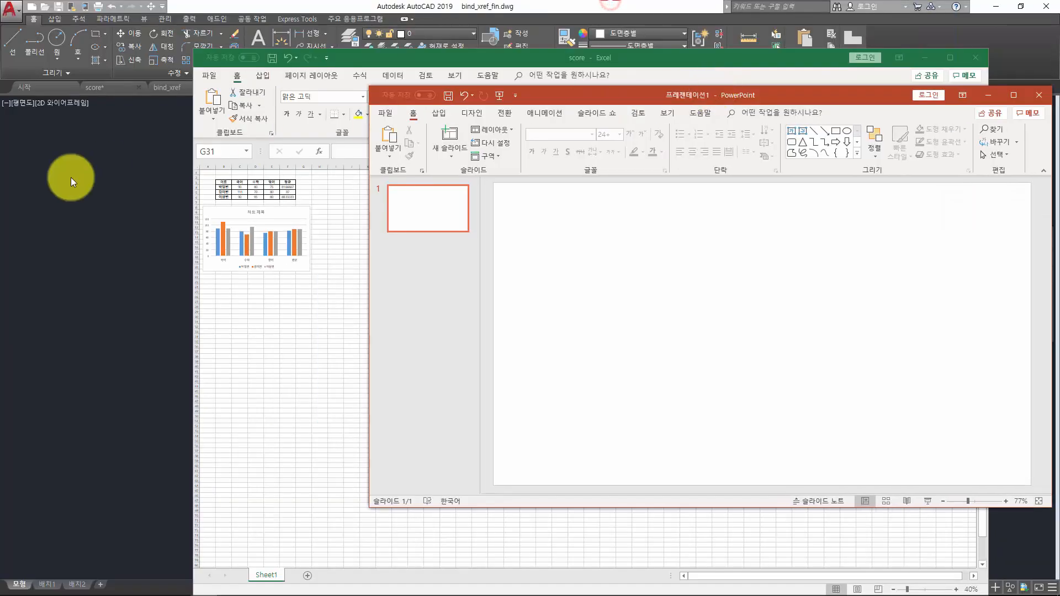
Copy the whole building drawing with its frame in AutoCAD and paste it onto the empty PowerPoint slide.
left_click(71, 177)
left_click(195, 155)
left_click(712, 403)
key("ctrl+c")
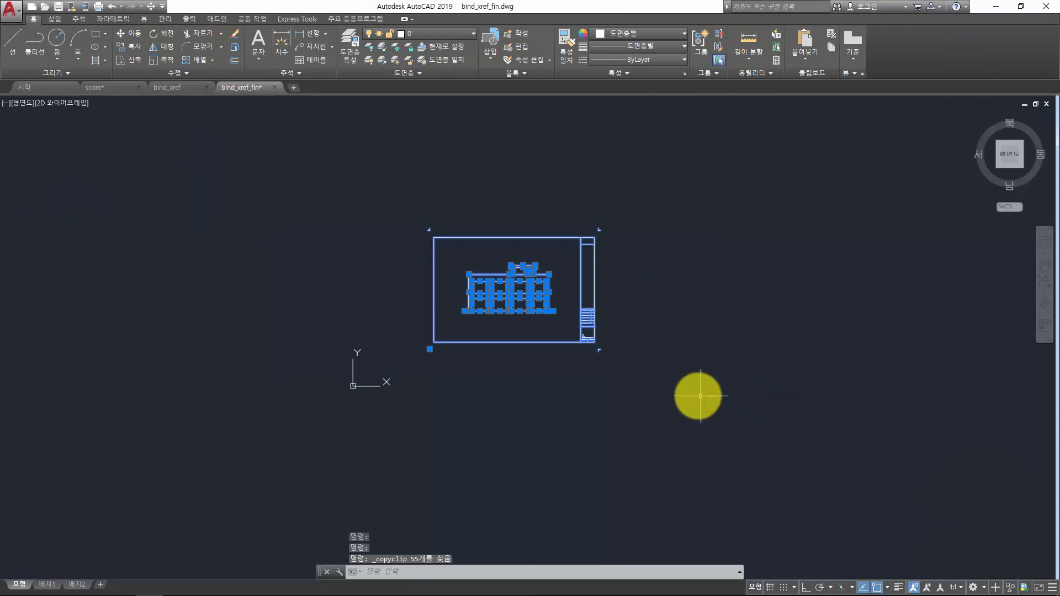
key("alt+Tab")
left_click(625, 320)
key("ctrl+v")
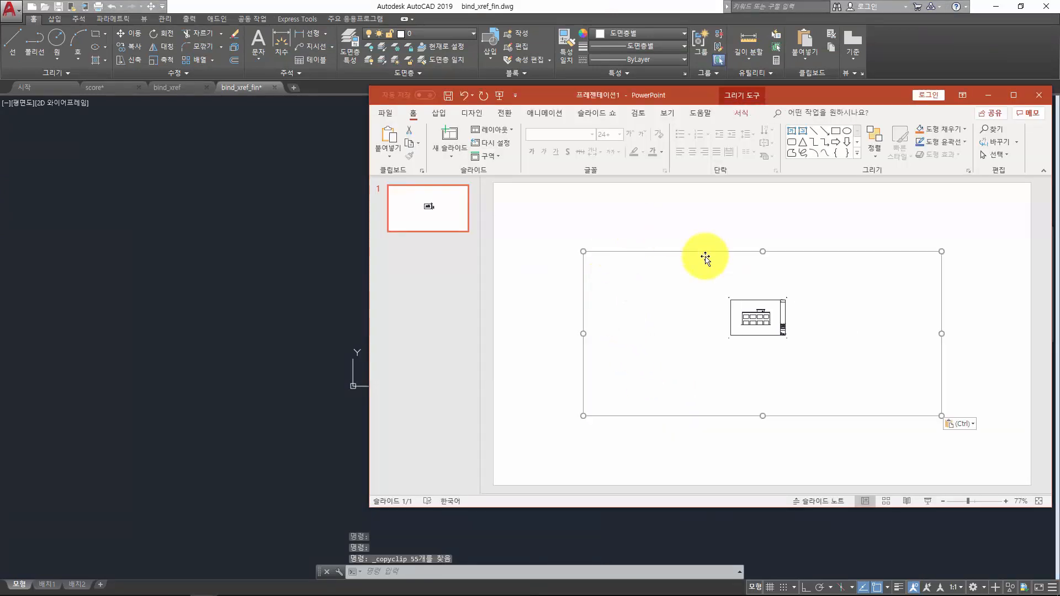
Open the drawing object embedded on the slide for editing in AutoCAD.
left_click(705, 296)
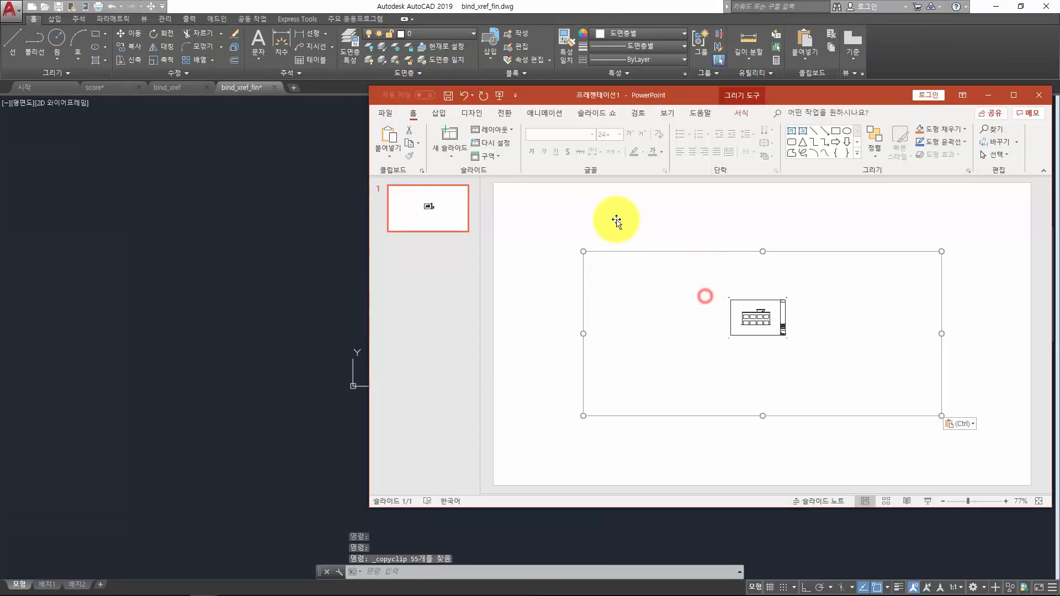
double_click(773, 305)
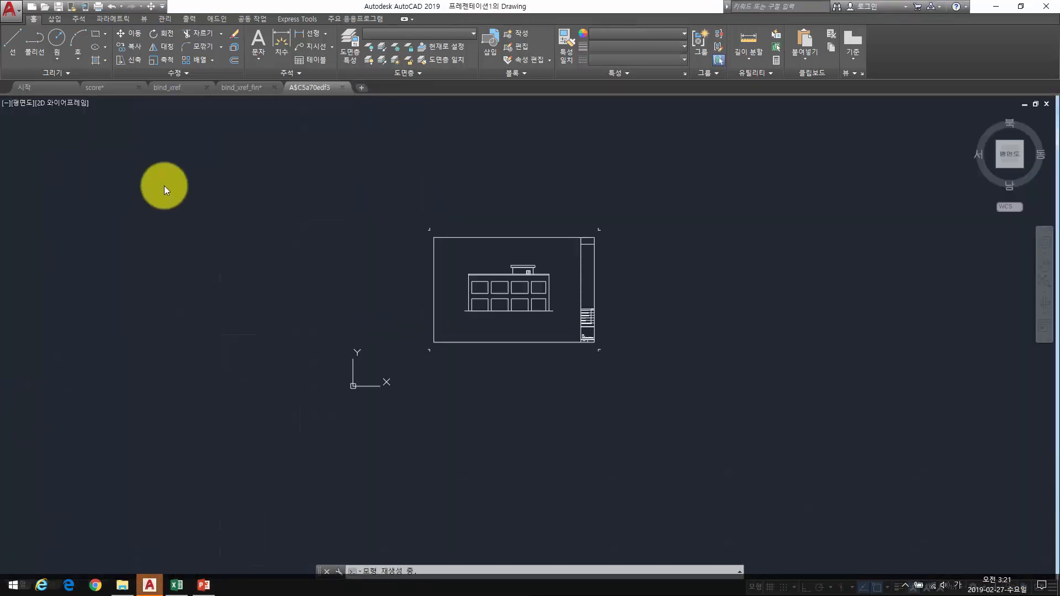
left_click(396, 183)
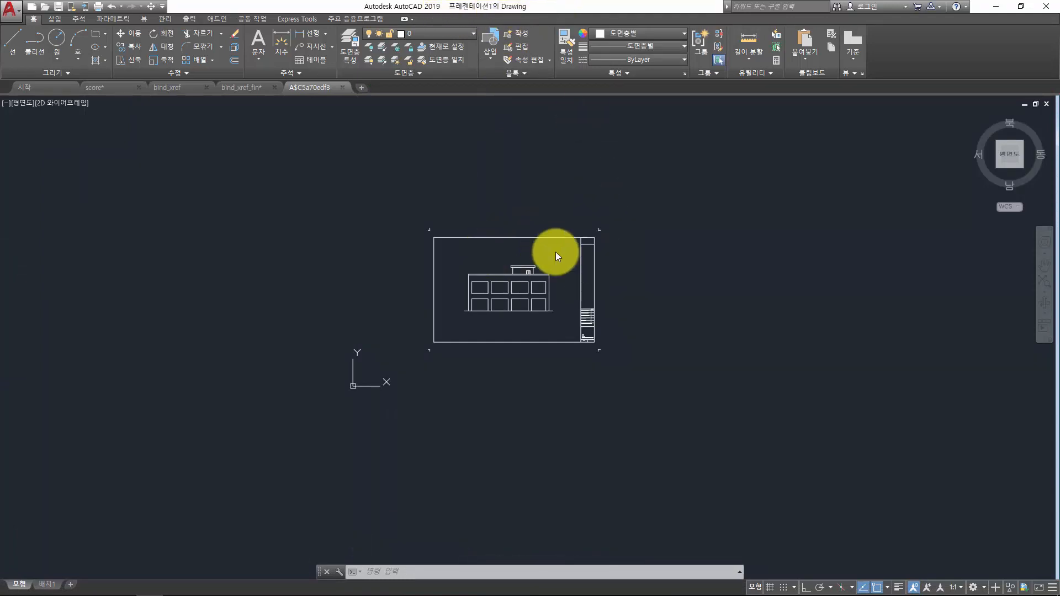
key("alt+Tab")
key("alt+Tab")
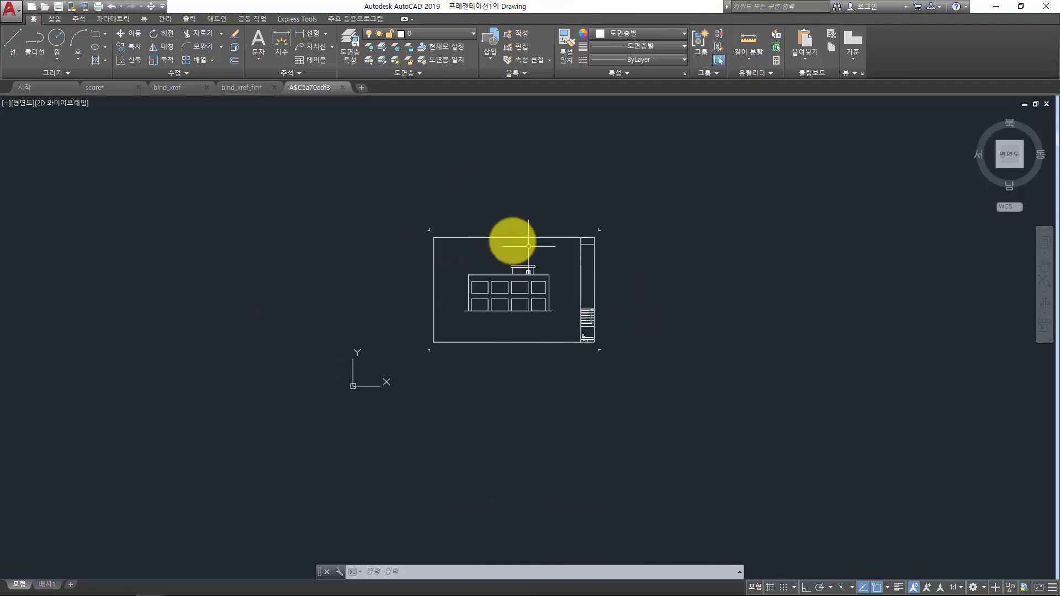
Draw one rectangle around the building elevation and a second one overlapping the upper-left corner of the title frame.
type("rec")
key("Return")
left_click(454, 251)
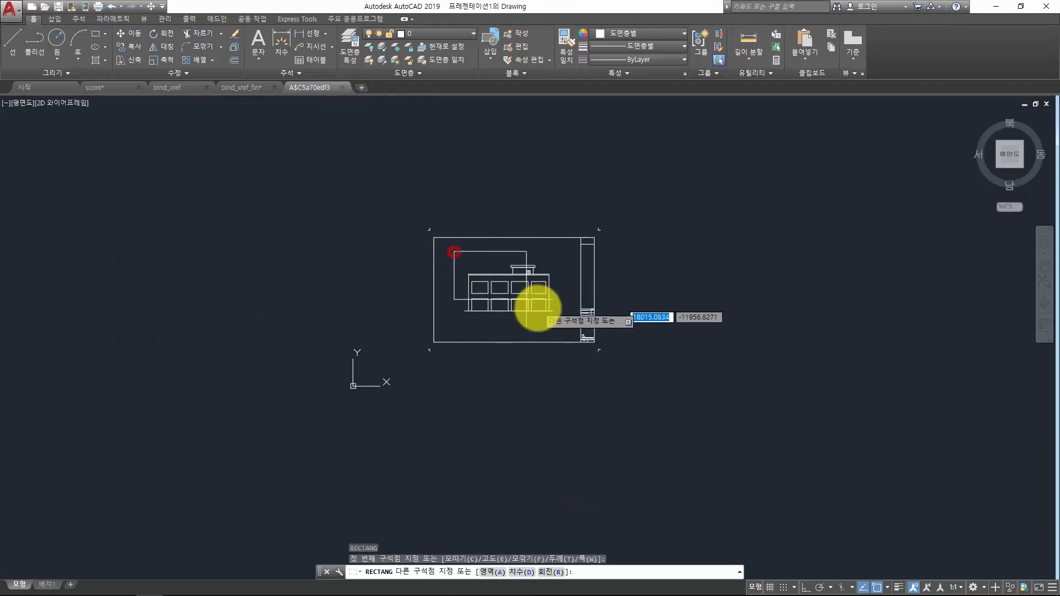
left_click(551, 321)
type("rec")
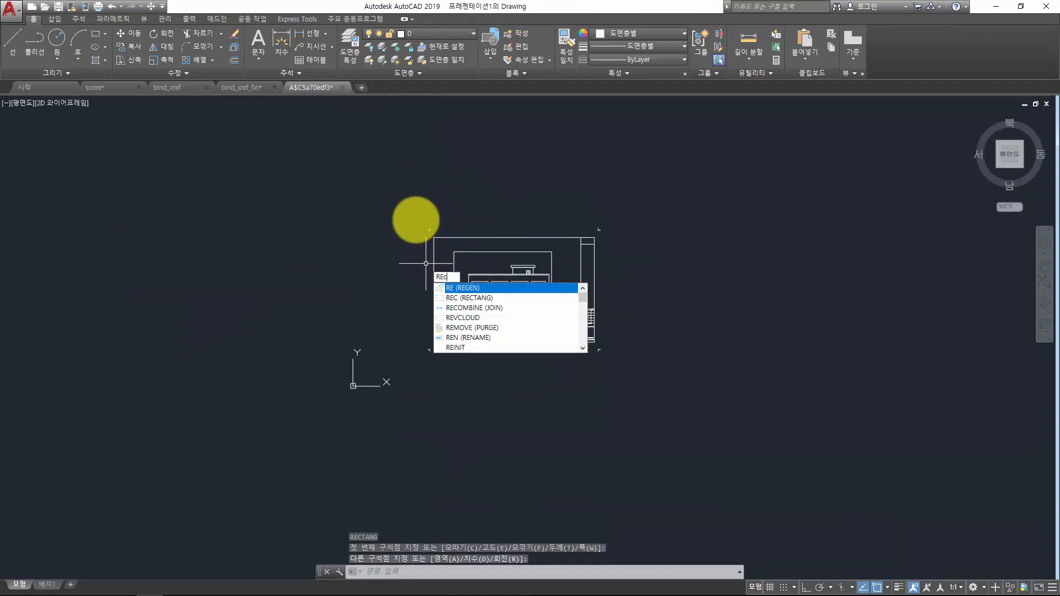
key("Return")
left_click(415, 215)
left_click(492, 282)
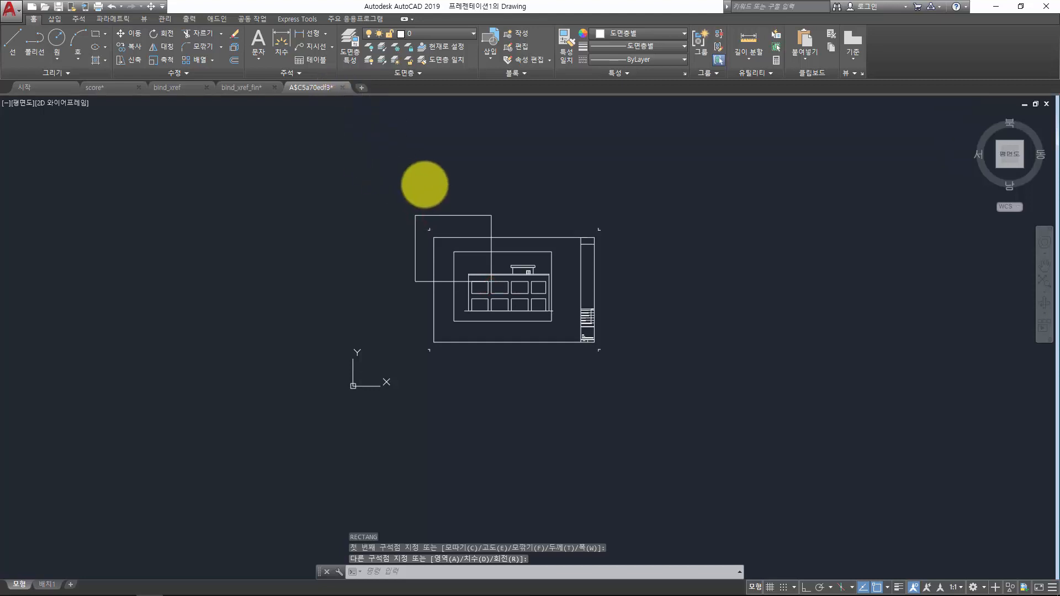
Save the embedded drawing, switch back to PowerPoint, move the drawing object slightly up and left, and deselect it.
key("ctrl+s")
key("alt+Tab")
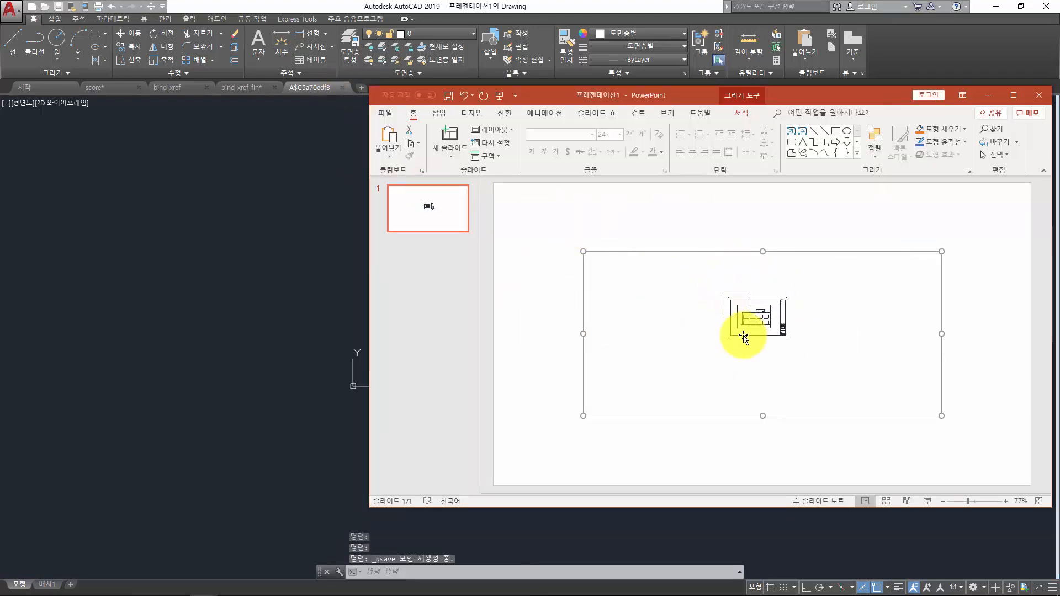
mouse_move(743, 335)
left_mouse_down()
mouse_move(717, 333)
mouse_move(725, 328)
left_mouse_up()
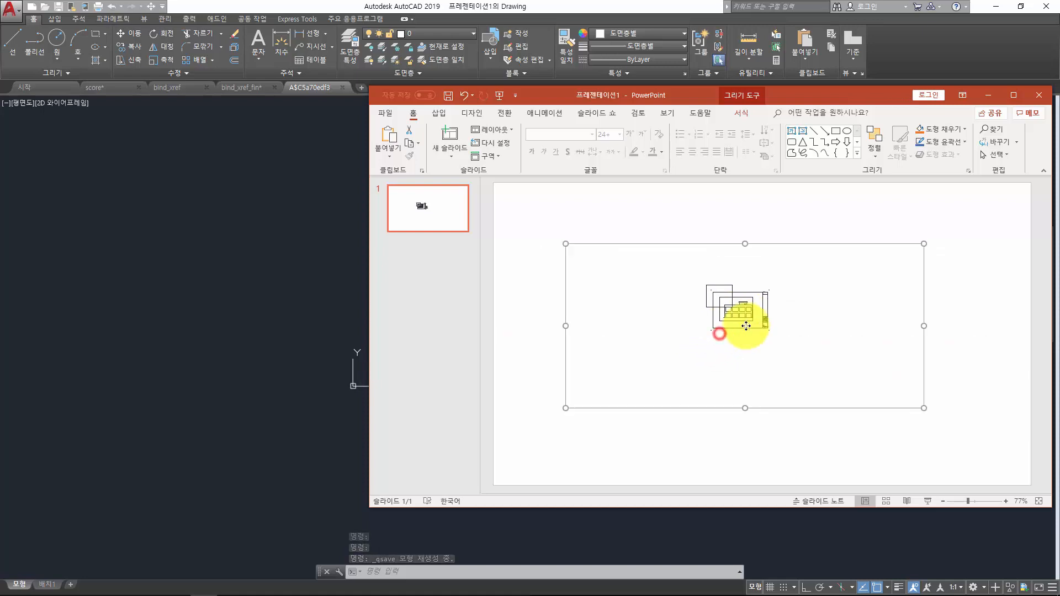
left_click(613, 207)
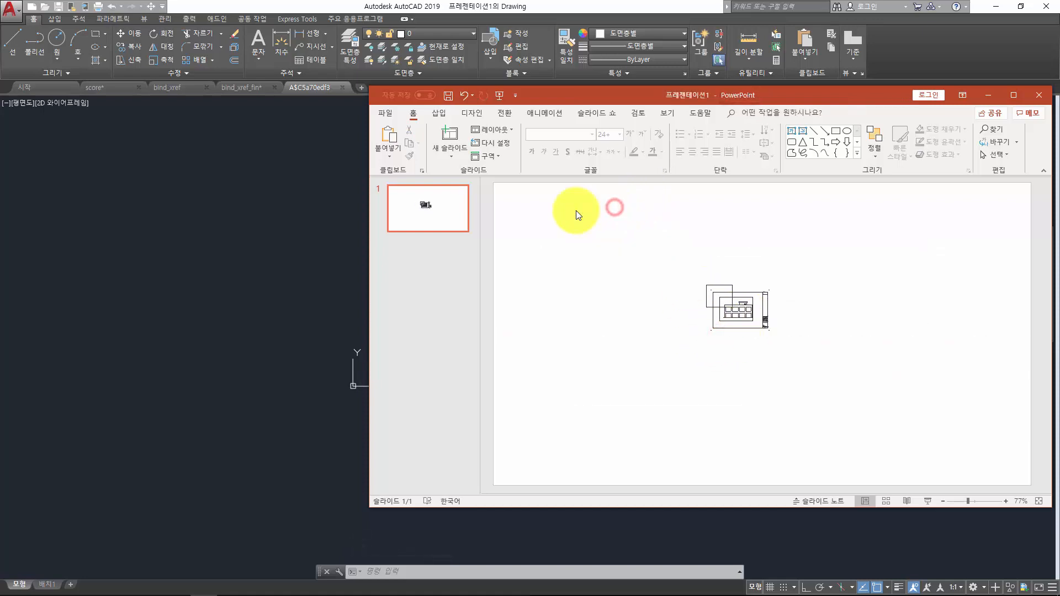
Copy the whole building drawing with its frame from bind_xref_fin in AutoCAD and switch back to PowerPoint.
key("alt+Tab")
left_click(238, 86)
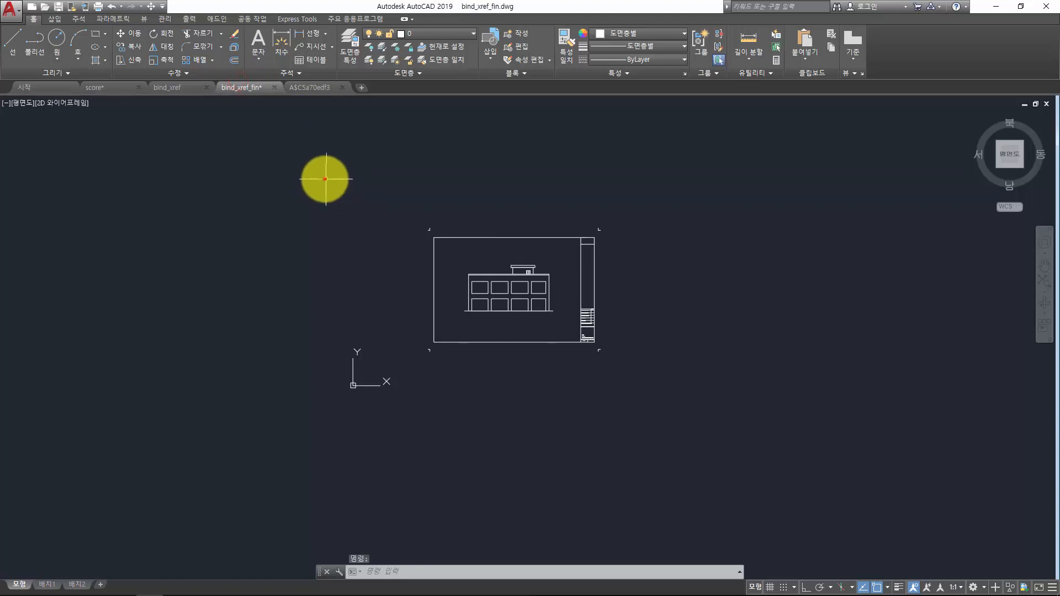
left_click(324, 177)
left_click(750, 425)
key("ctrl+c")
key("alt+Tab")
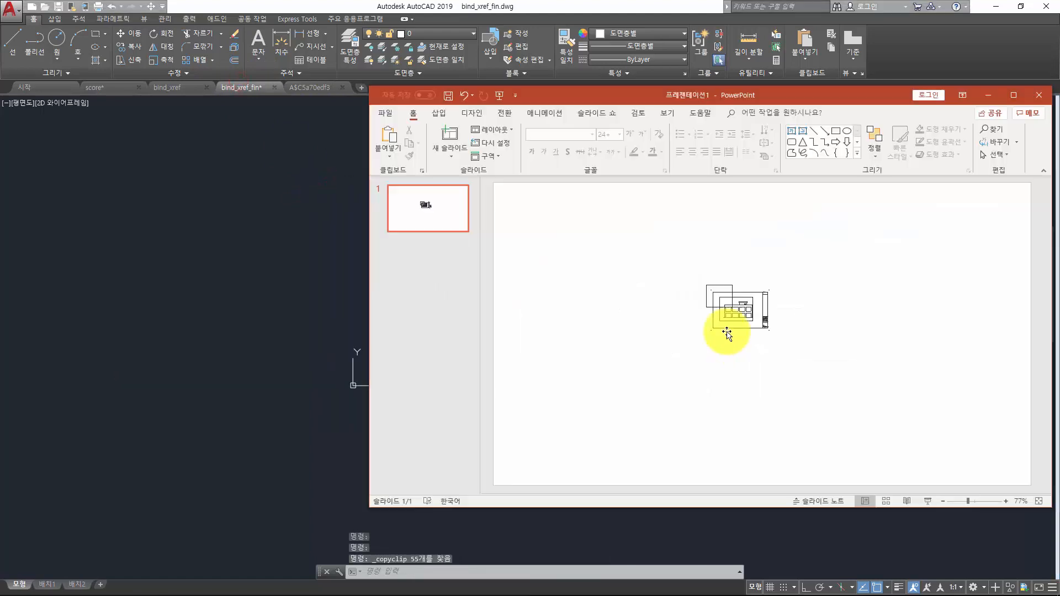
Show the format options for the embedded drawing object and move it up and left on the slide.
left_click(561, 237)
key("ctrl+v")
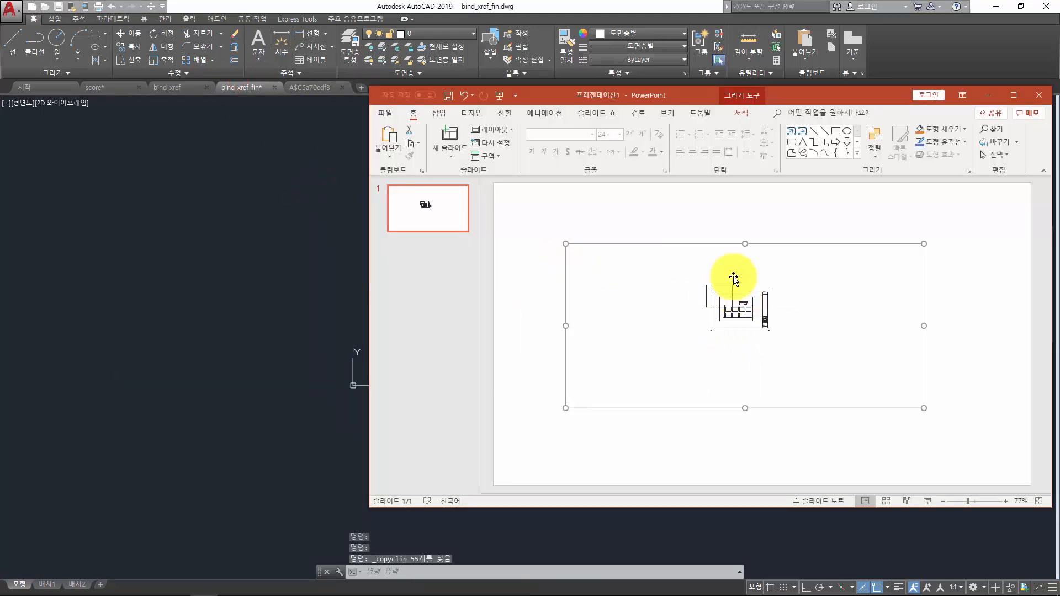
left_click(743, 114)
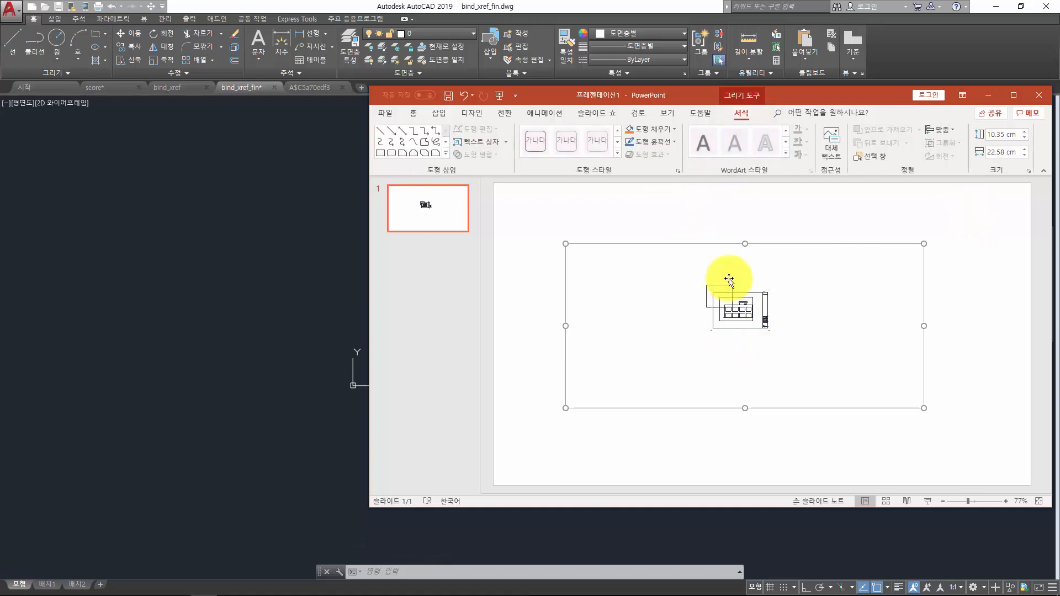
left_click_drag(719, 298, 701, 298)
left_click_drag(775, 346, 762, 297)
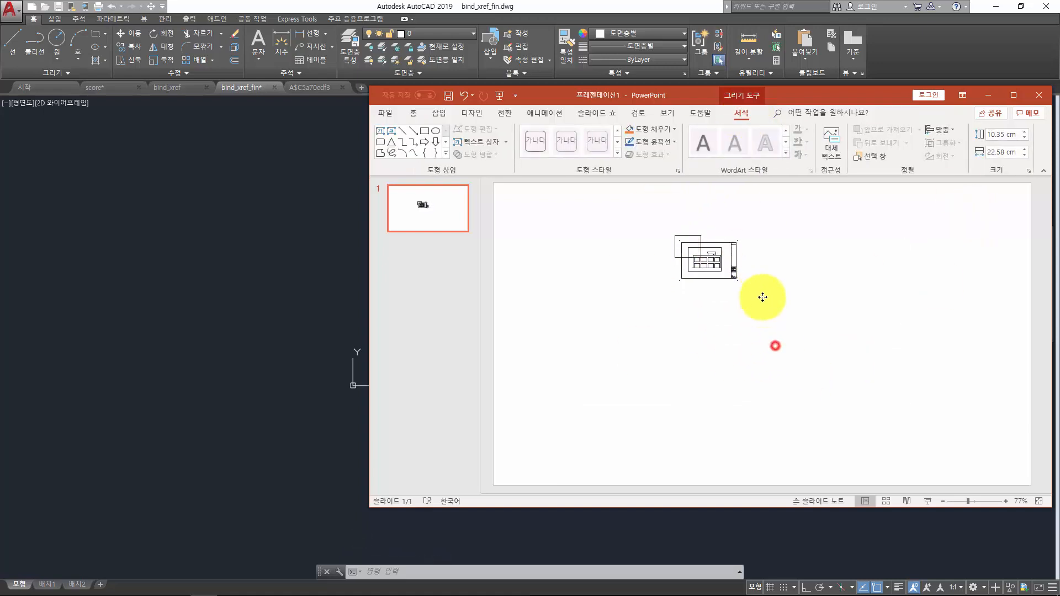
left_click(757, 383)
Paste the copied drawing onto the slide as a picture.
right_click(558, 312)
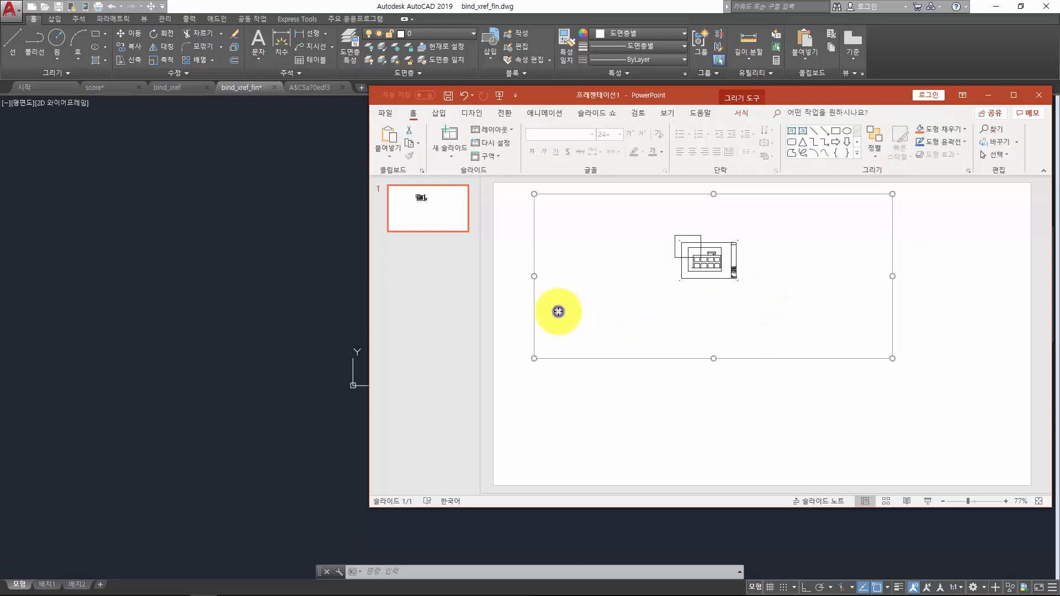
left_click(526, 310)
right_click(523, 292)
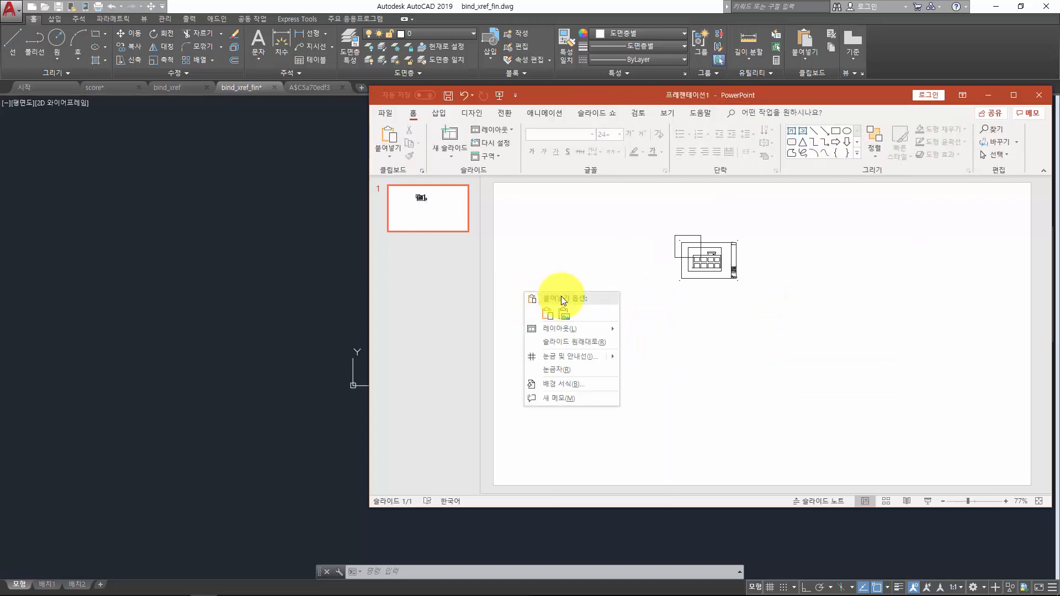
left_click(552, 313)
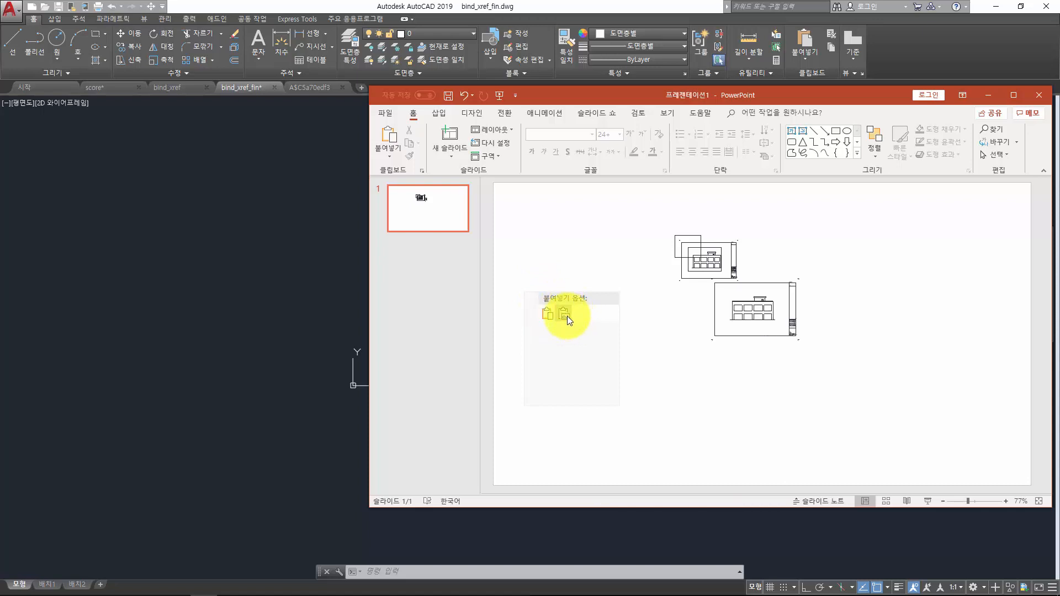
left_click(563, 315)
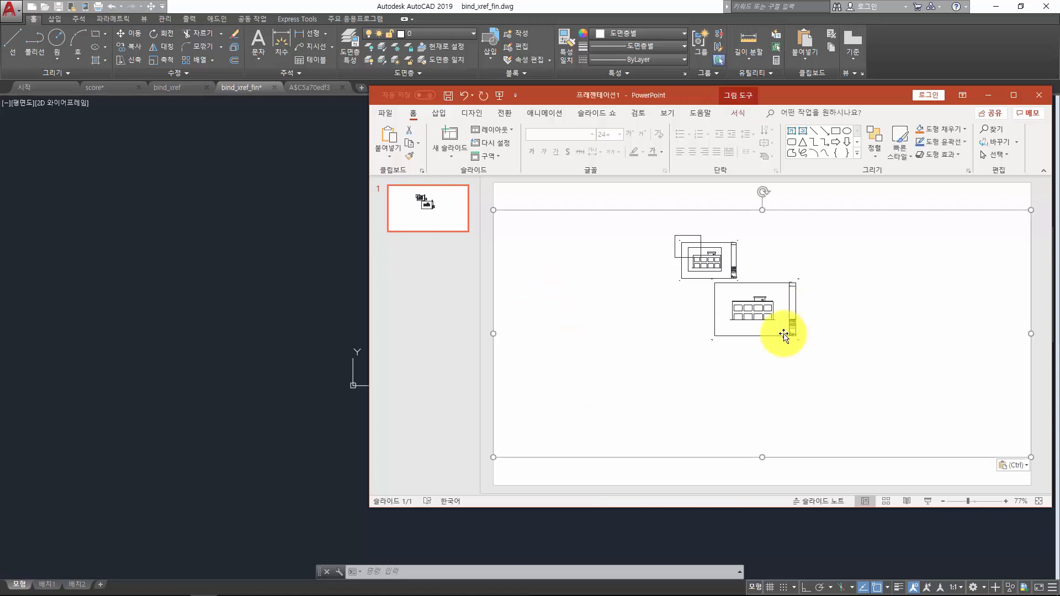
Crop the pasted picture around the drawing frame to about 4.6 cm high and 6.5 cm wide and place it below the embedded drawing.
left_click(739, 113)
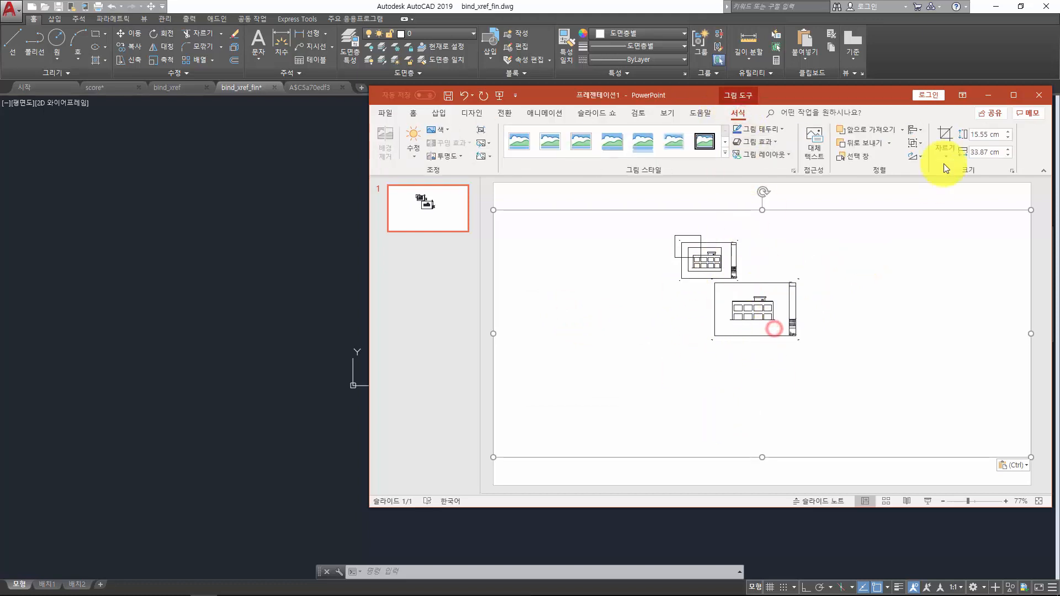
left_click(945, 135)
left_click_drag(872, 262, 807, 273)
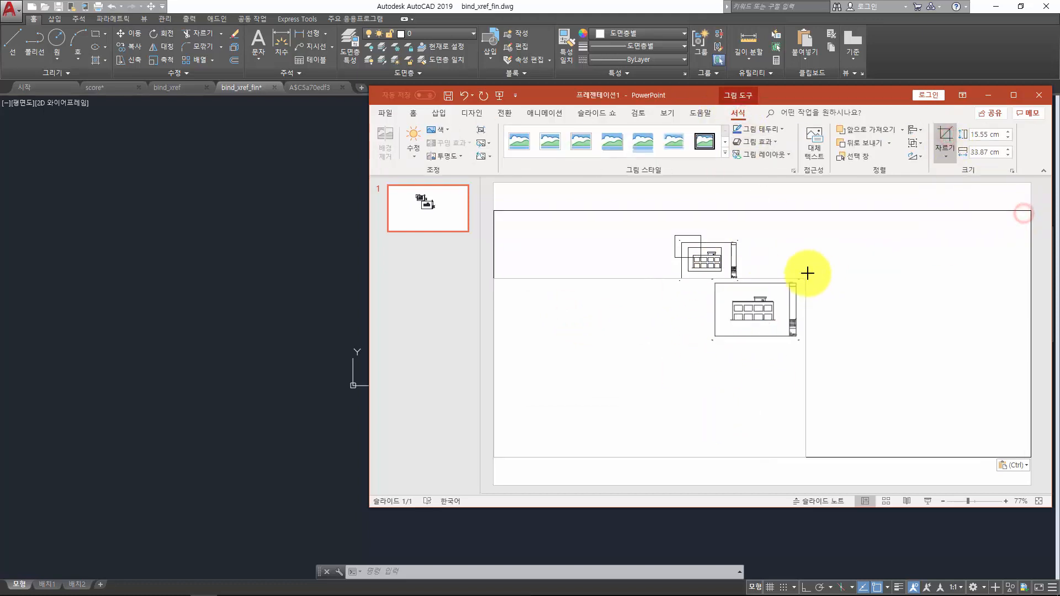
left_click_drag(497, 453, 704, 348)
left_click(584, 194)
left_click_drag(787, 309, 730, 334)
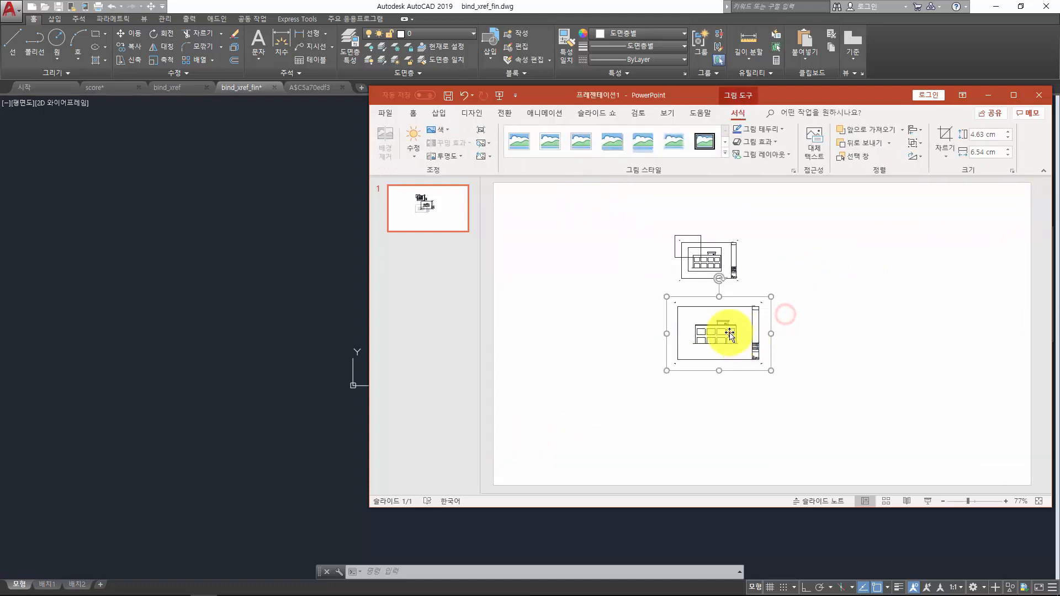
Move the embedded drawing object to the lower right of the cropped picture and deselect it.
left_click(716, 236)
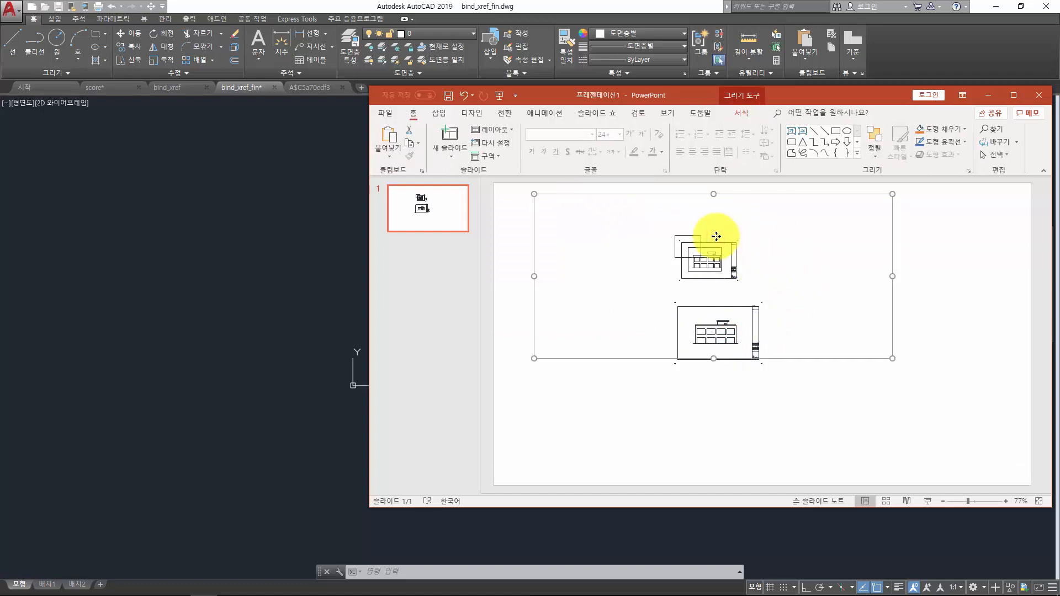
left_click_drag(716, 236, 859, 363)
left_click(814, 255)
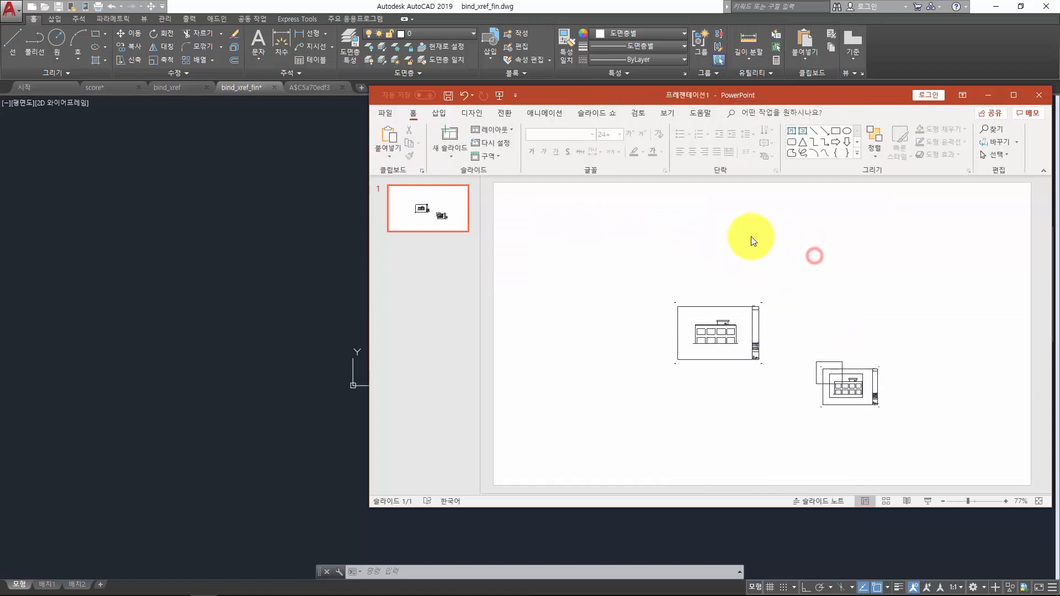
Launch Word by running winword and create a blank document.
key("super+r")
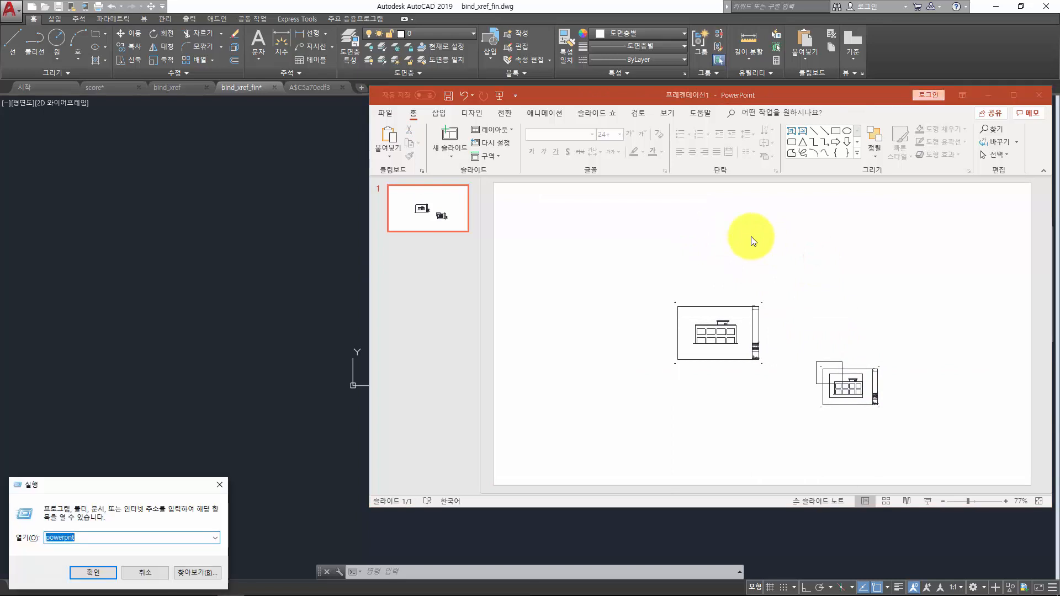
type("ms")
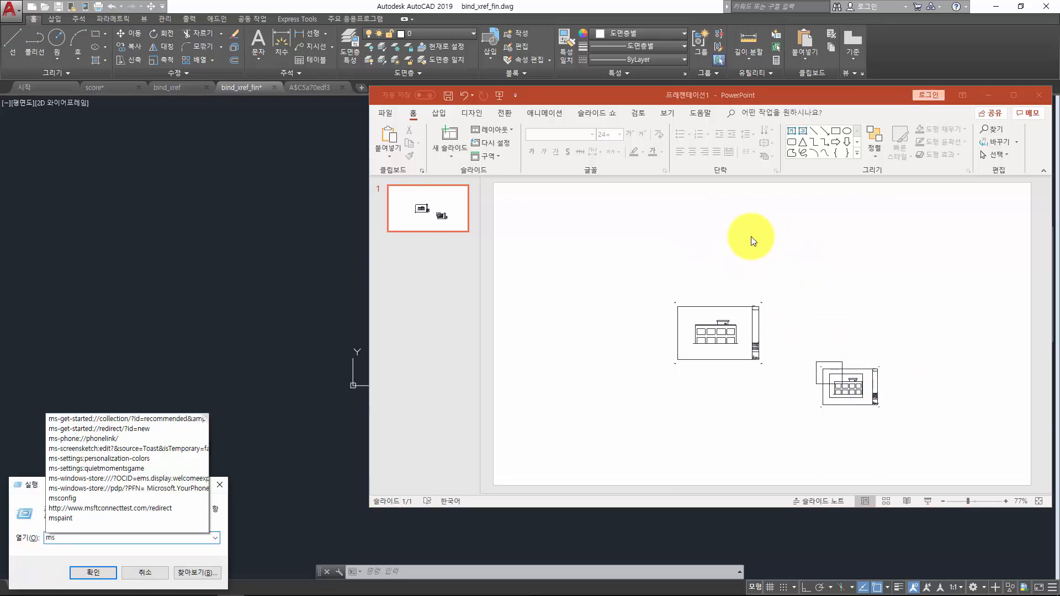
key("BackSpace")
key("BackSpace")
type("winword")
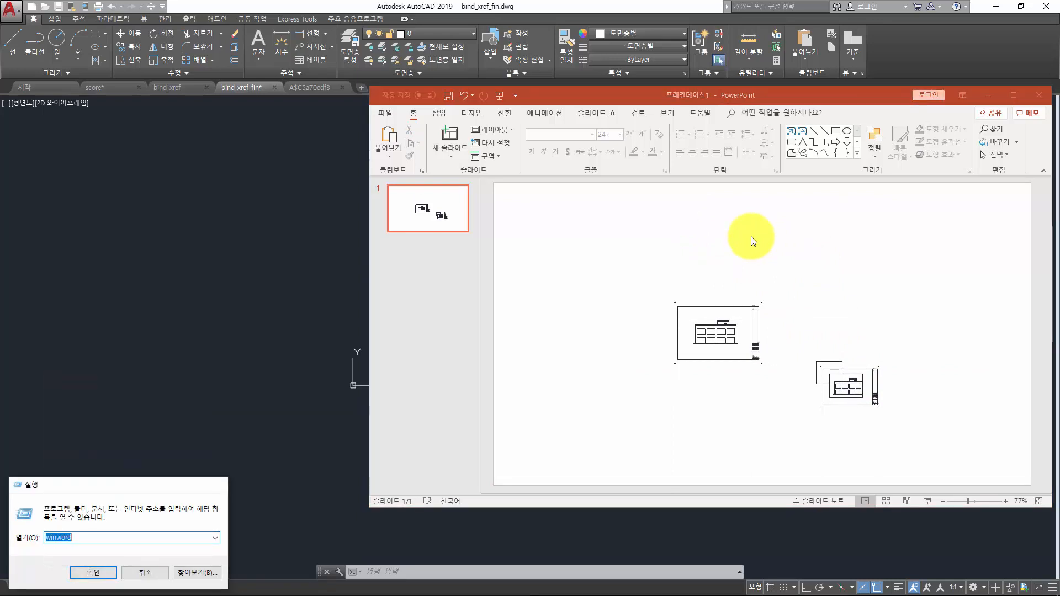
key("Return")
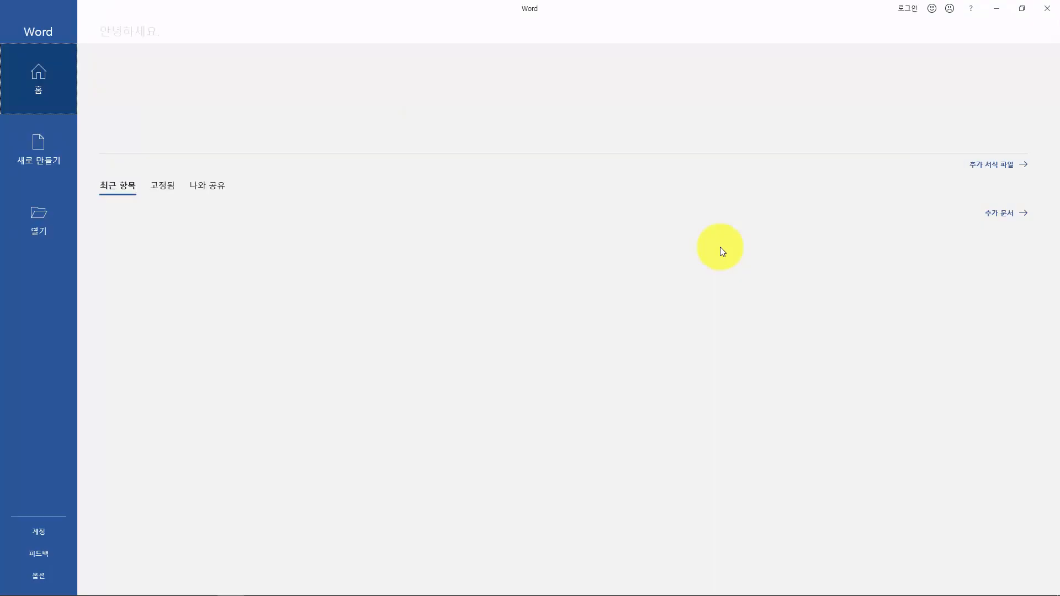
left_click(191, 107)
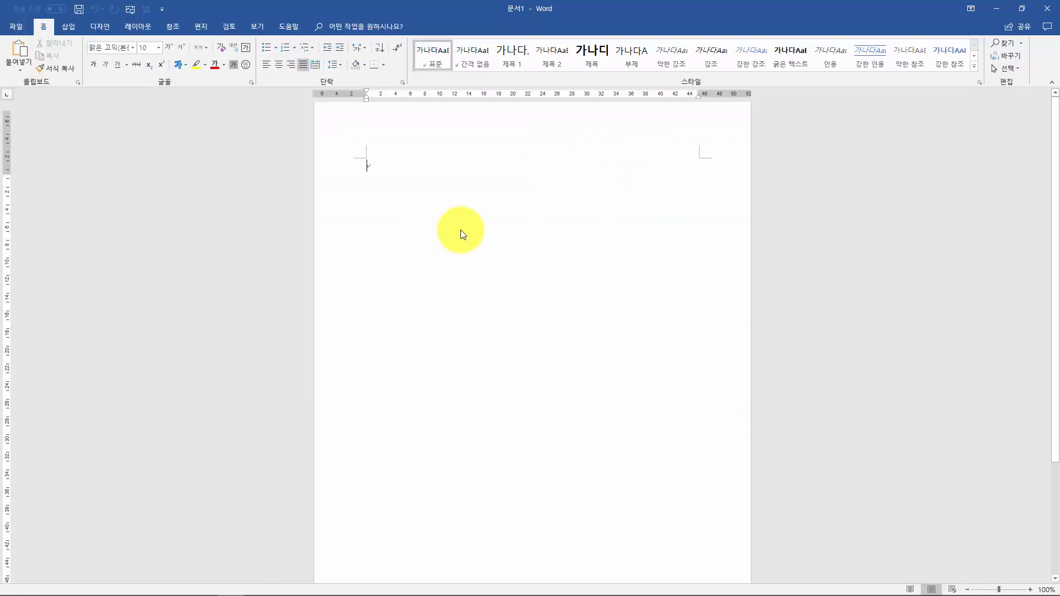
Paste the copied drawing into the document as an embedded object and open it for editing in AutoCAD.
left_click(460, 232)
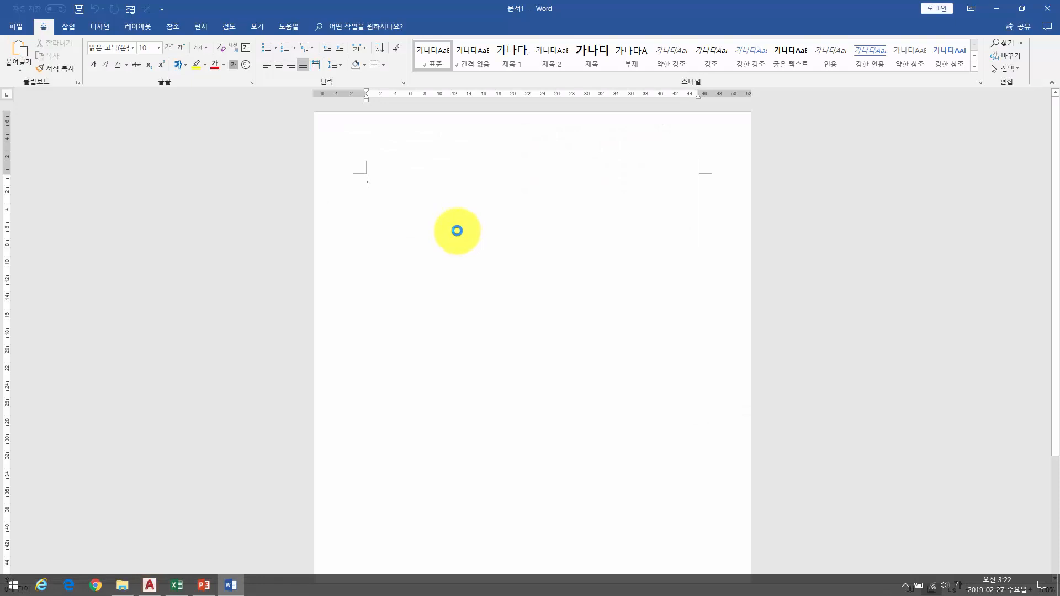
key("ctrl+v")
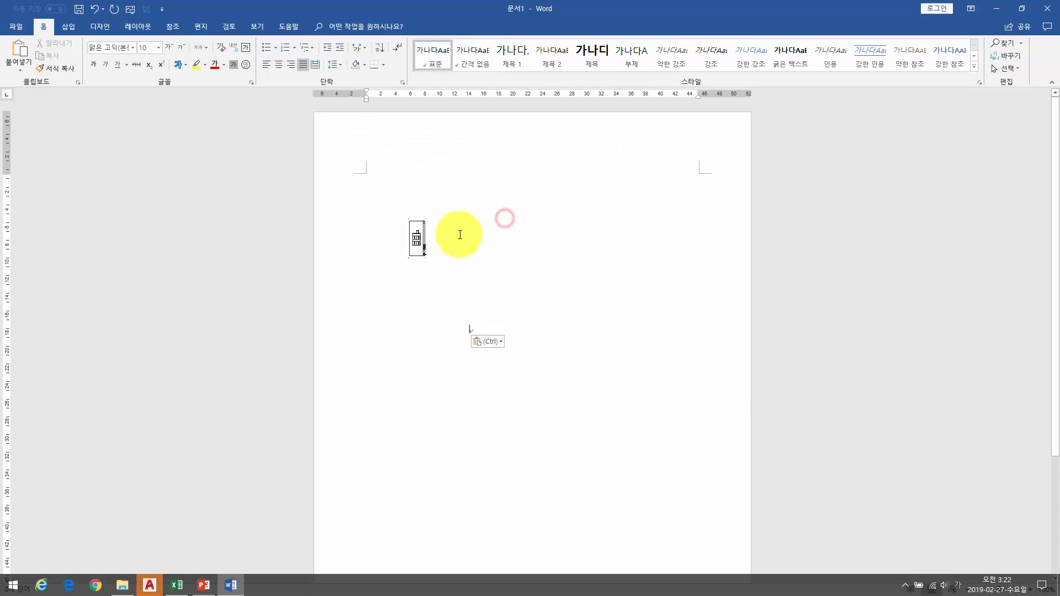
left_click(459, 234)
left_click(410, 229)
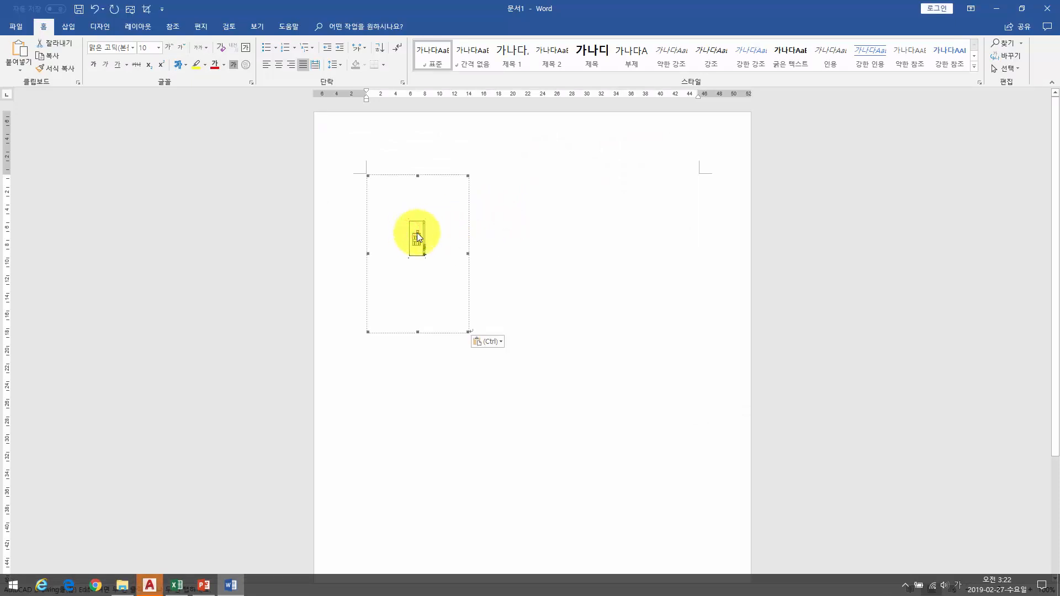
left_click_drag(442, 230, 502, 253)
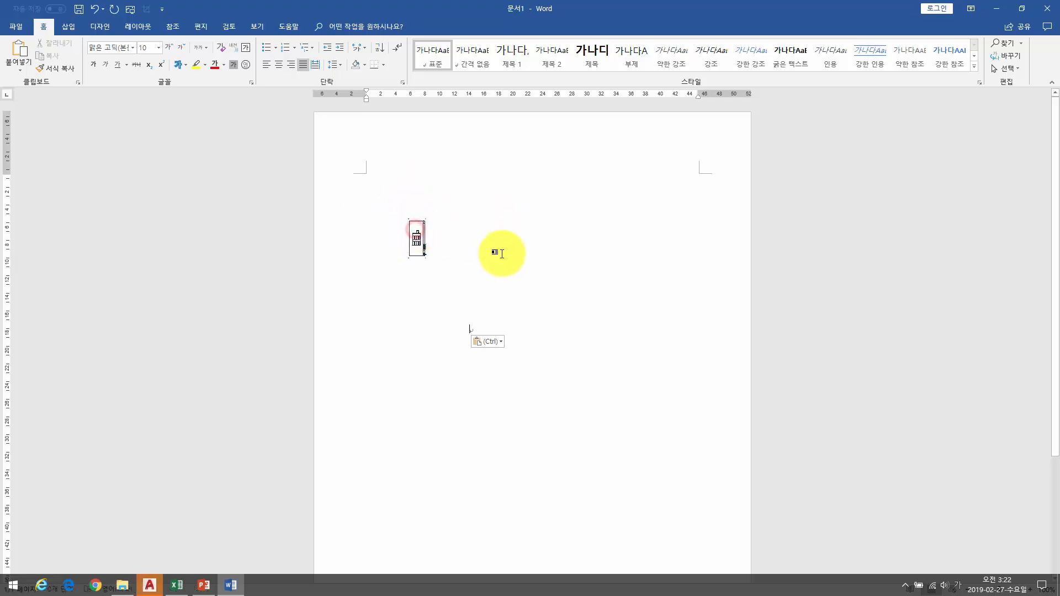
left_click(409, 235)
double_click(415, 232)
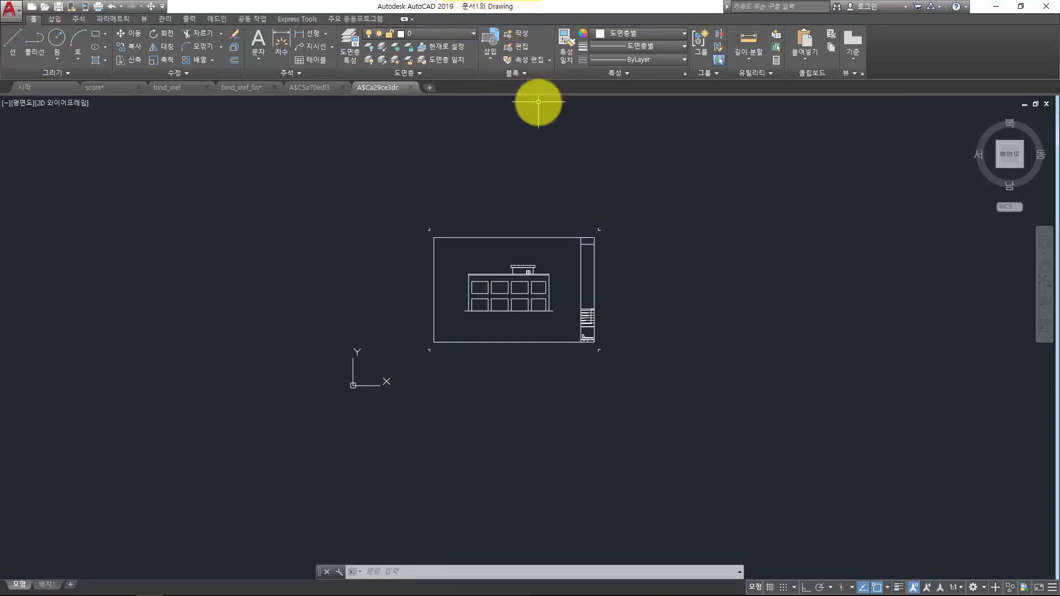
Return to Word and paste the copied drawing as a picture after the embedded object.
key("alt+Tab")
right_click(544, 189)
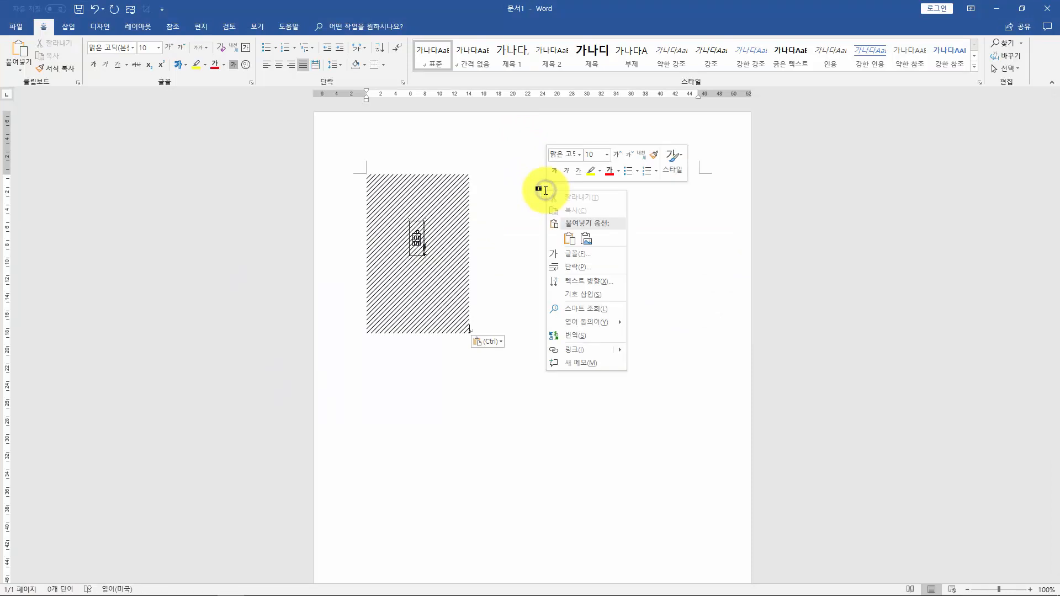
left_click(585, 238)
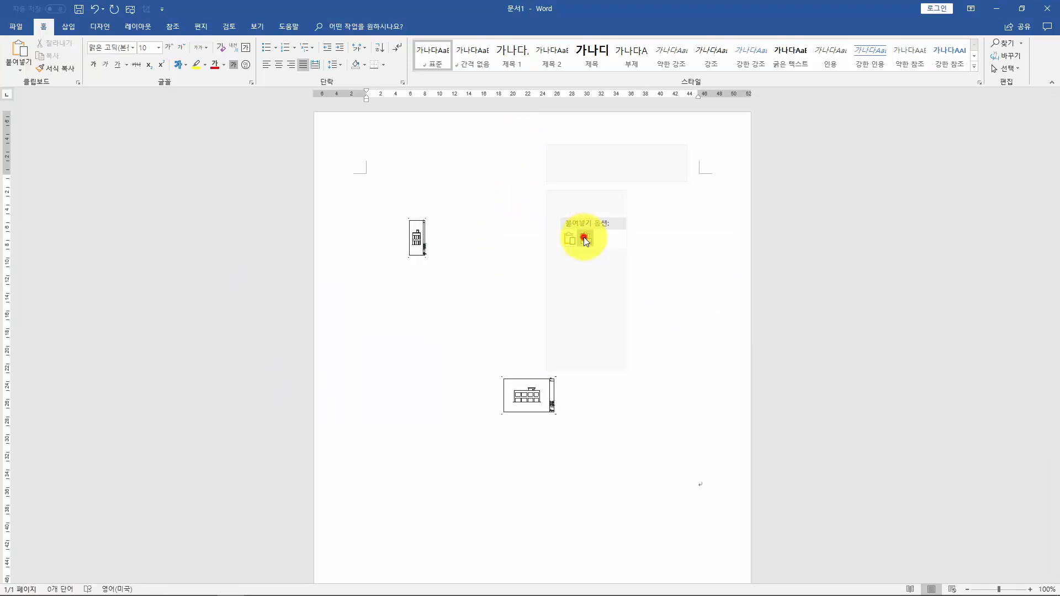
Crop the pasted picture closely around the drawing frame to about 2.65 cm high and 3.55 cm wide, and deselect it.
left_click(533, 382)
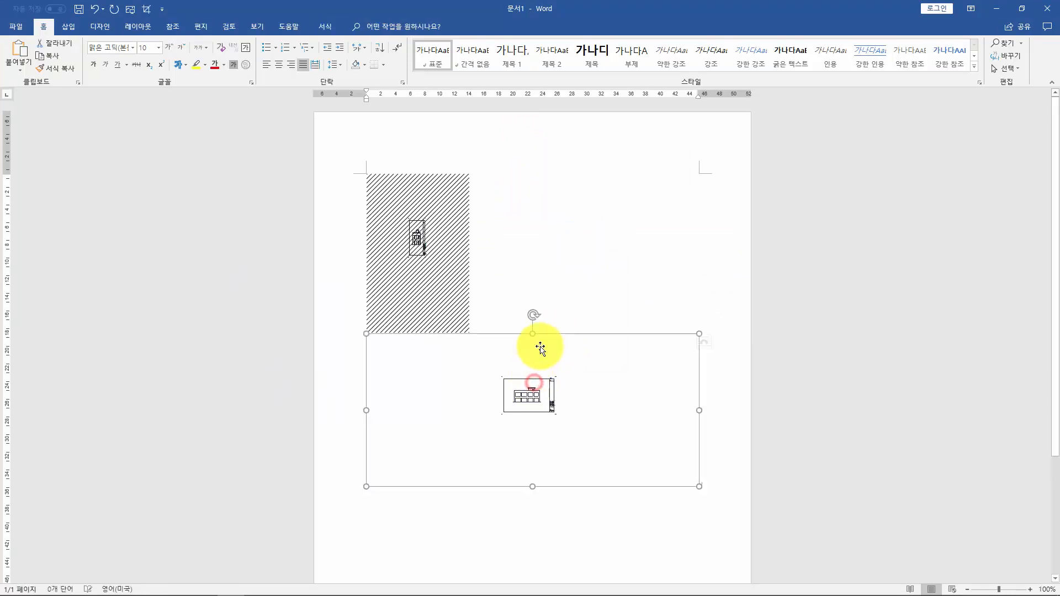
left_click(326, 26)
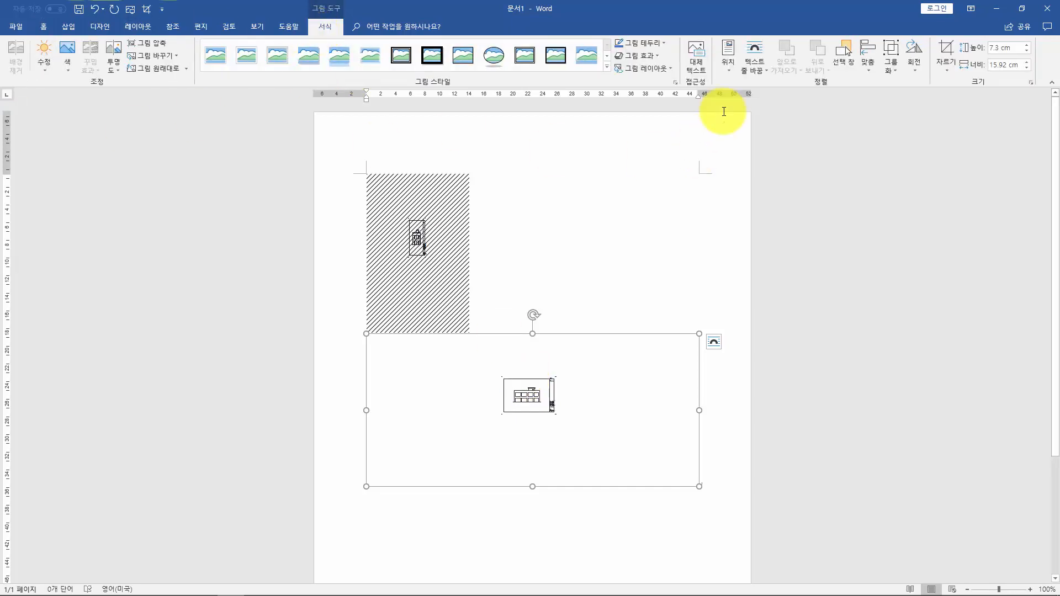
left_click(943, 51)
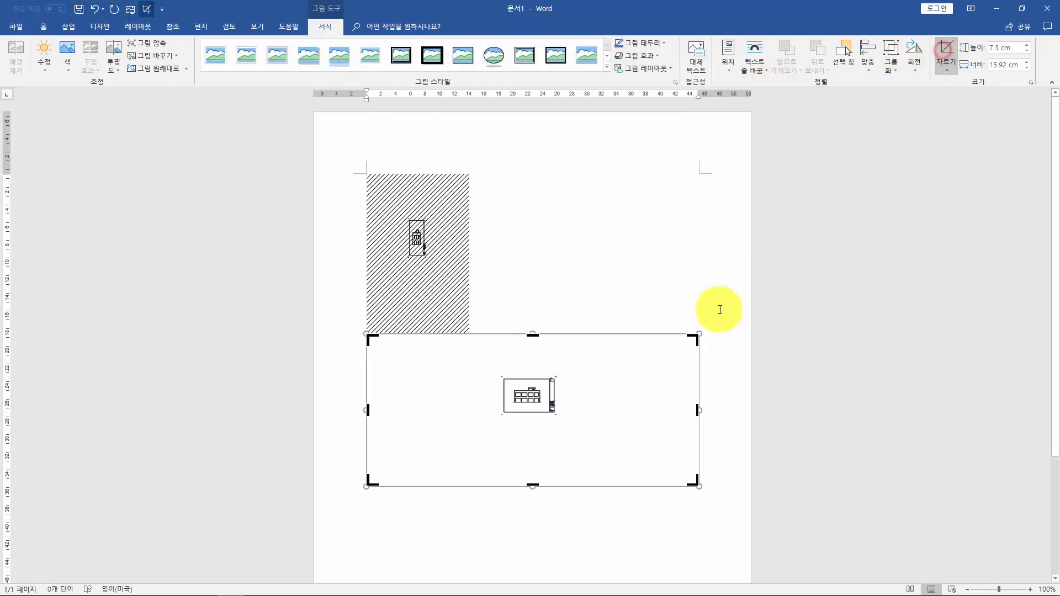
left_click_drag(698, 335, 567, 368)
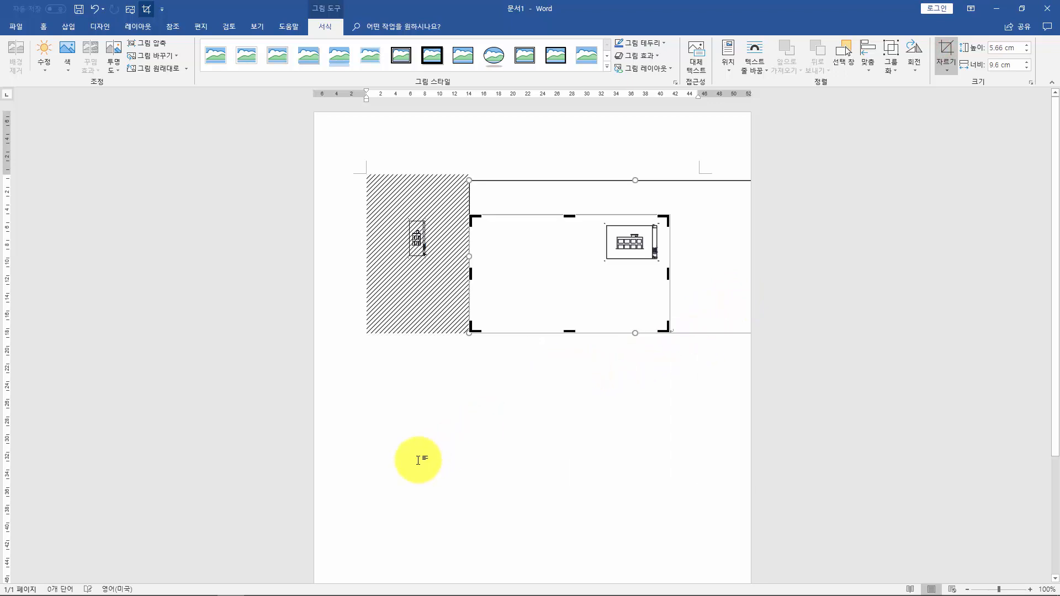
left_click(481, 319)
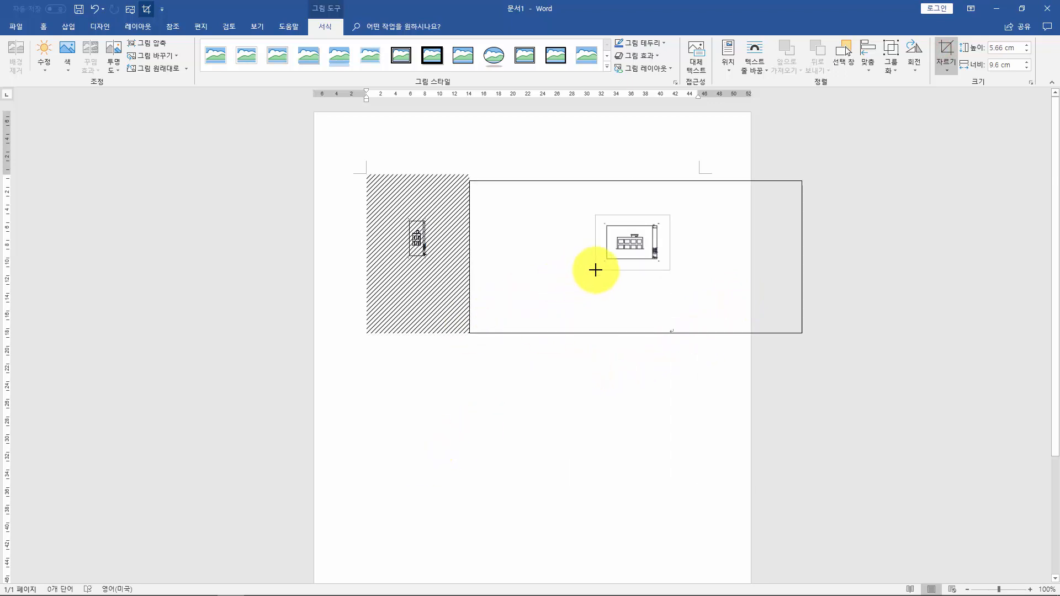
left_click(787, 310)
left_click(478, 287)
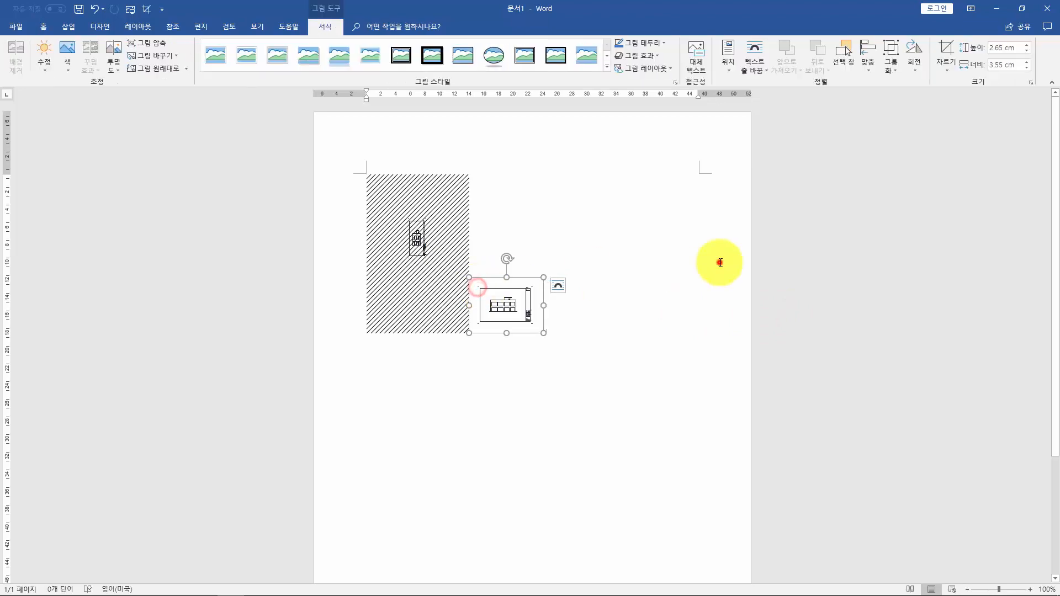
left_click(720, 262)
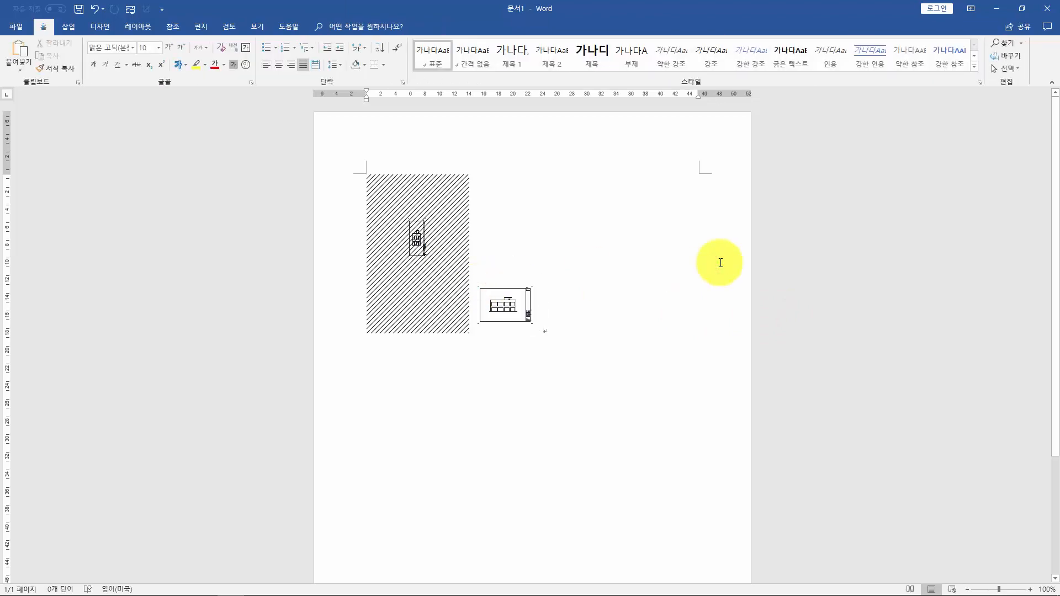
View the document's embedded drawing open in AutoCAD and switch back to Word.
key("alt+Tab")
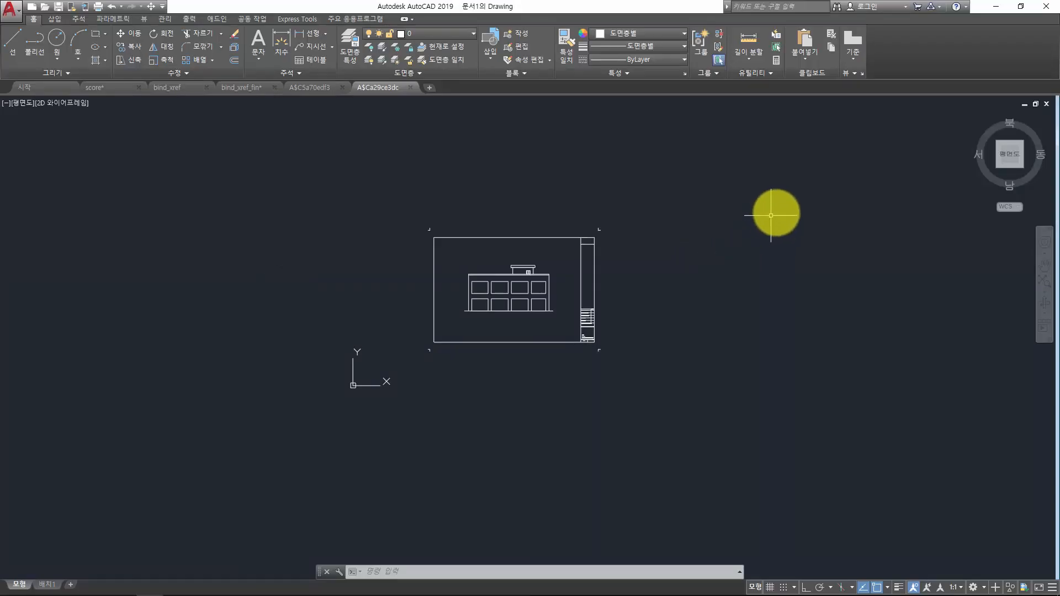
key("alt+Tab")
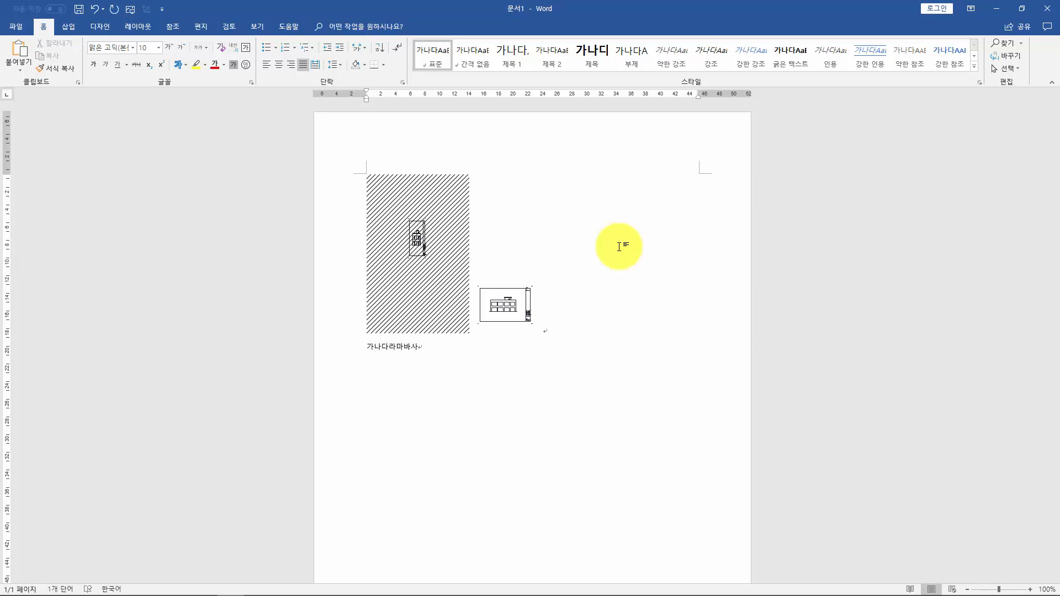
Copy the Word text line 가나다라마바사 and paste it into the AutoCAD drawing above the drawing frame as an embedded object.
key("shift+Home")
key("alt+Tab")
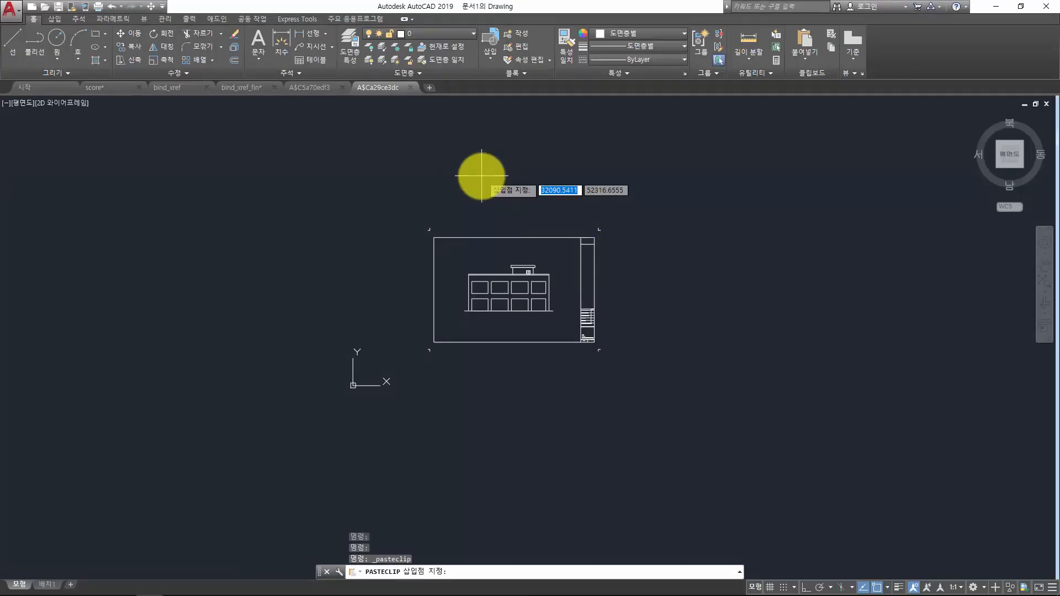
left_click(481, 175)
left_click(505, 364)
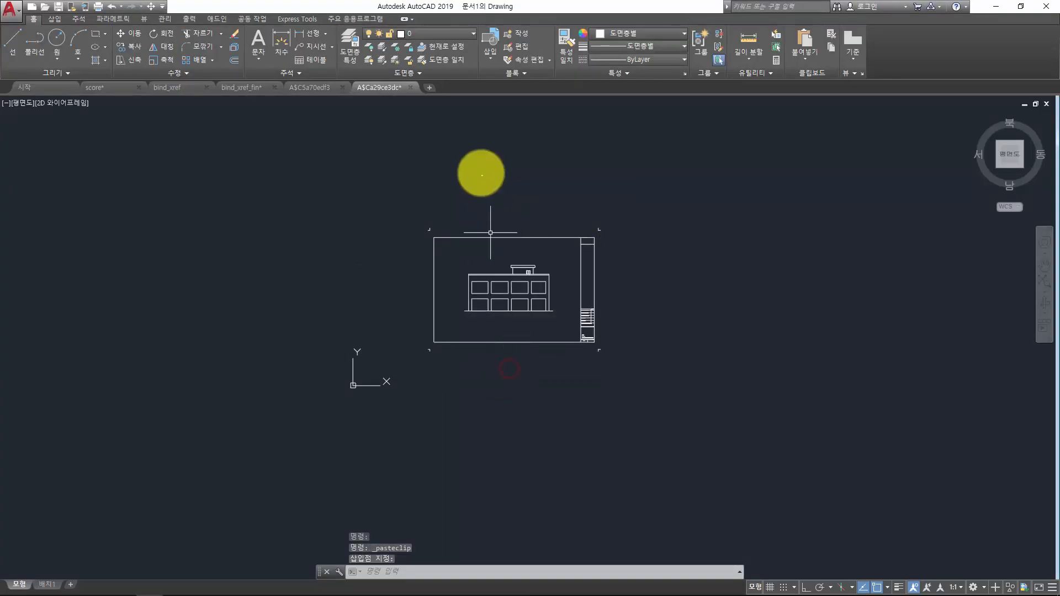
scroll(480, 170, "up", 3)
scroll(486, 177, "up", 6)
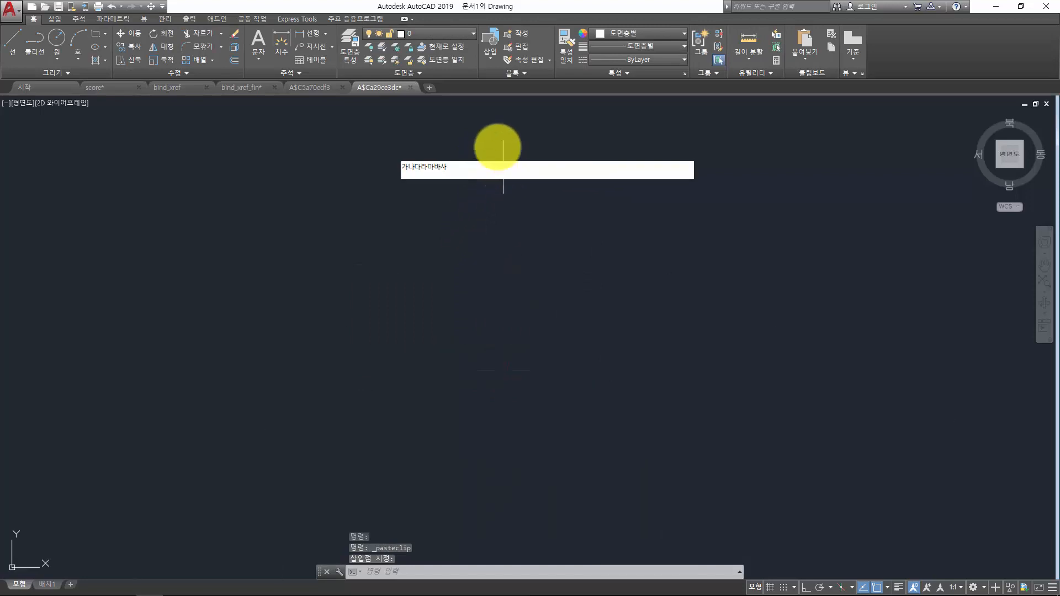
Examine the pasted Word object's properties and open the object for editing from the drawing.
left_click(501, 139)
key("ctrl+1")
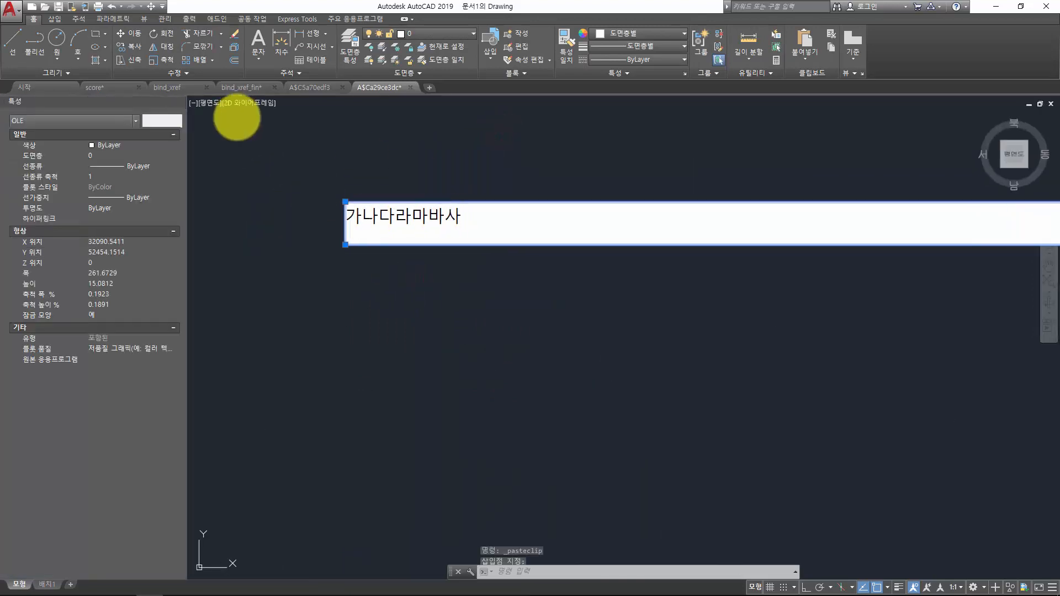
double_click(452, 217)
left_click_drag(451, 218, 452, 214)
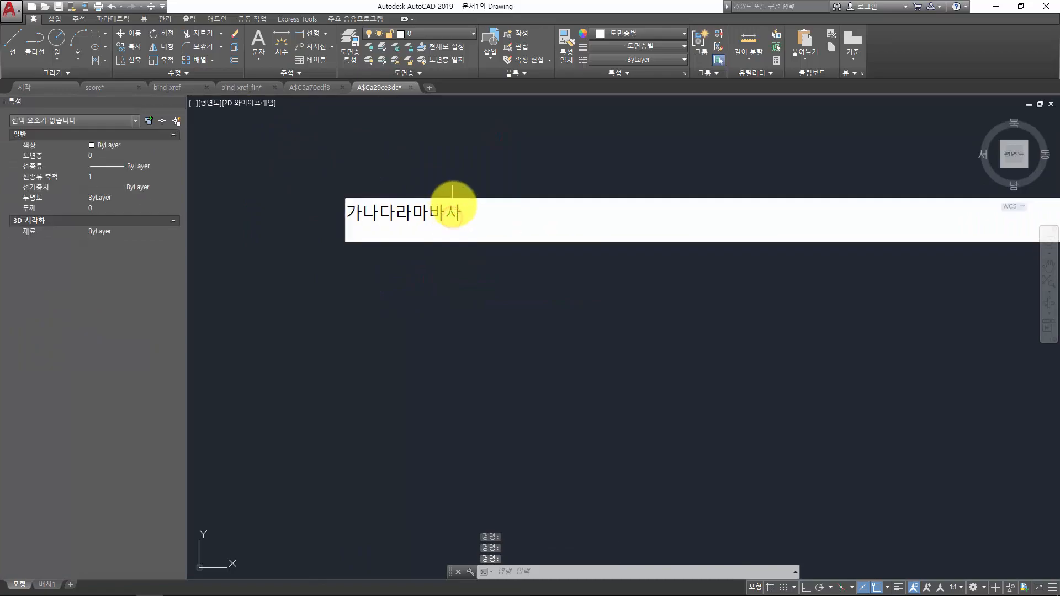
left_click(453, 205)
left_click(453, 205)
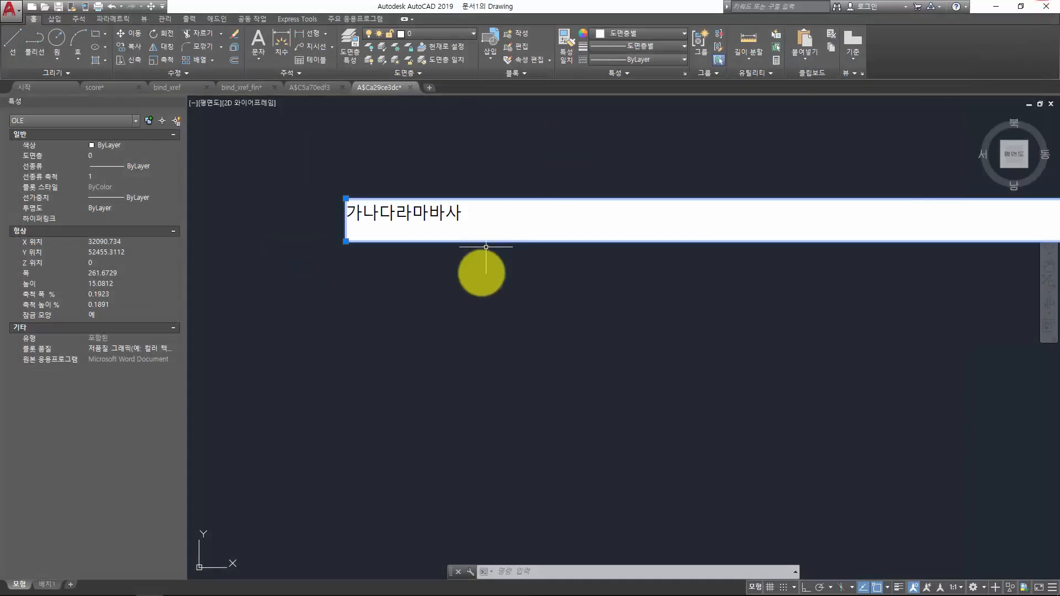
Erase the embedded Word text object from the AutoCAD drawing.
left_click(480, 276)
left_click(379, 170)
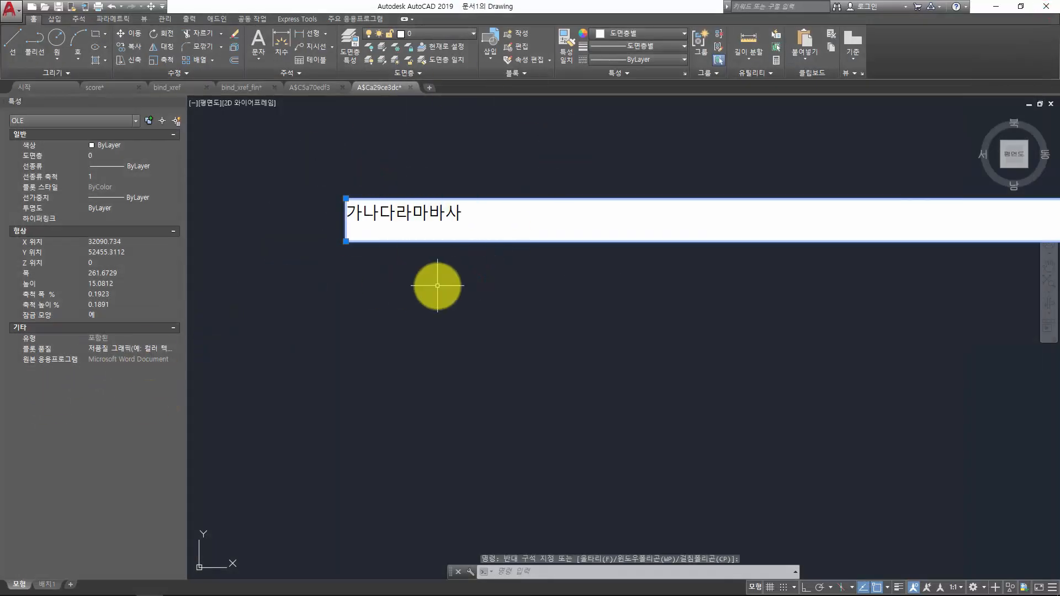
type("e")
key("Return")
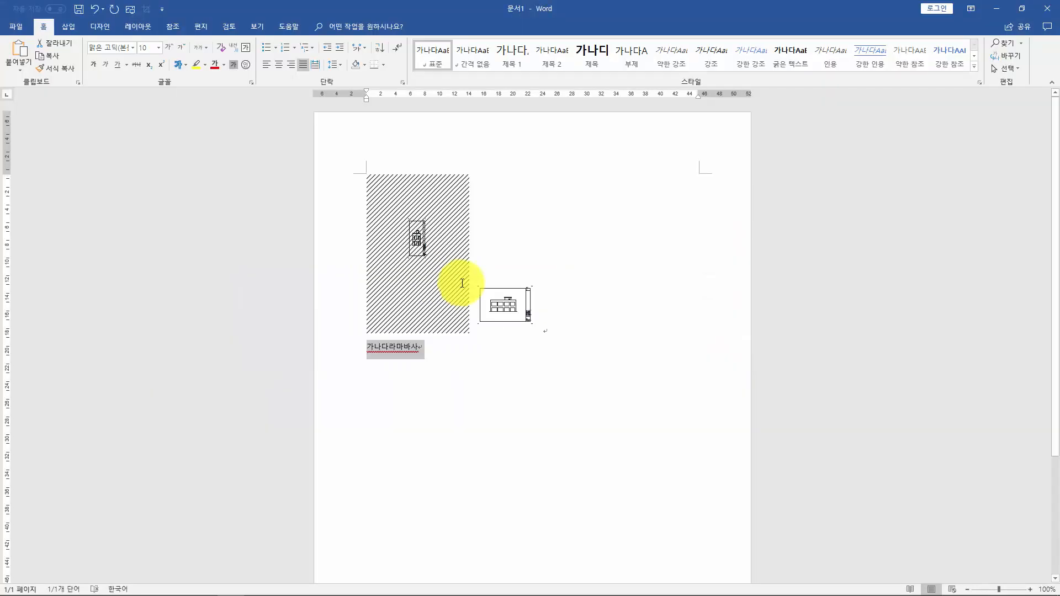
Copy the Word text into a new Notepad window as plain text 가나다라마바사 and cut it from there.
key("super+r")
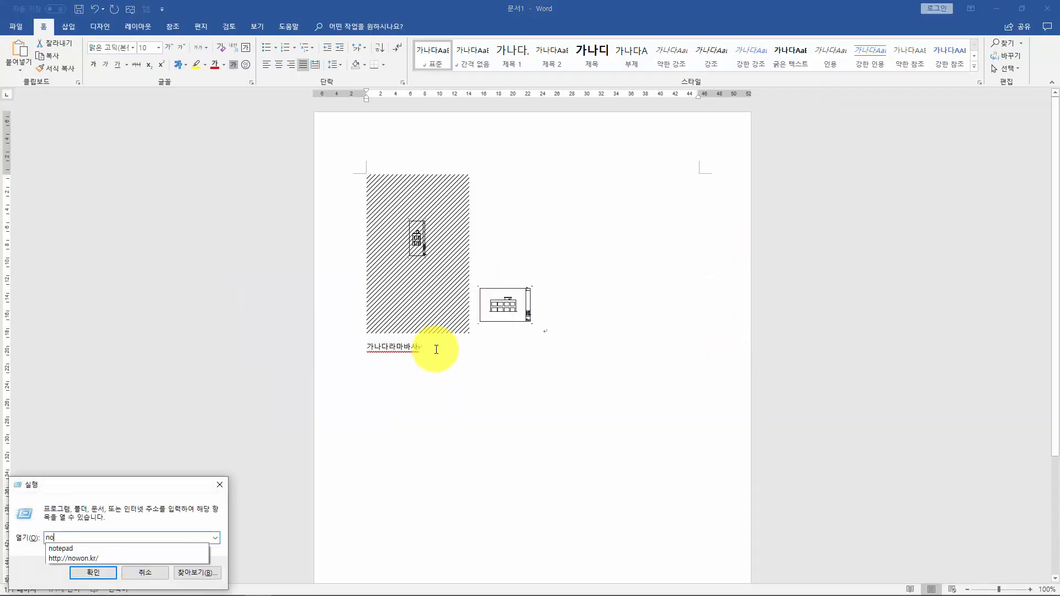
type("notepad")
key("Return")
left_click(582, 256)
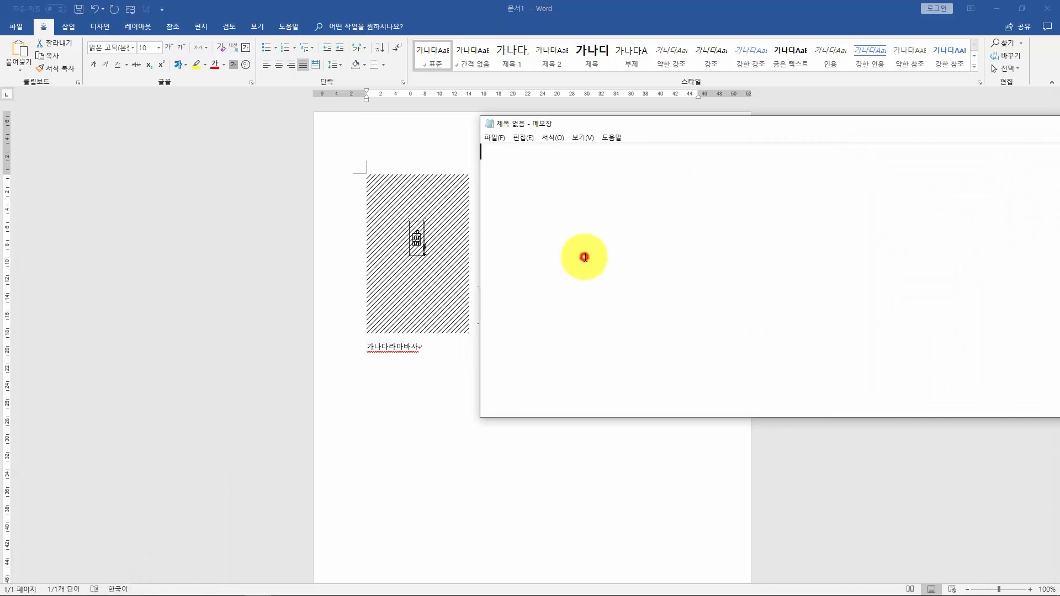
type("가나다라마바사")
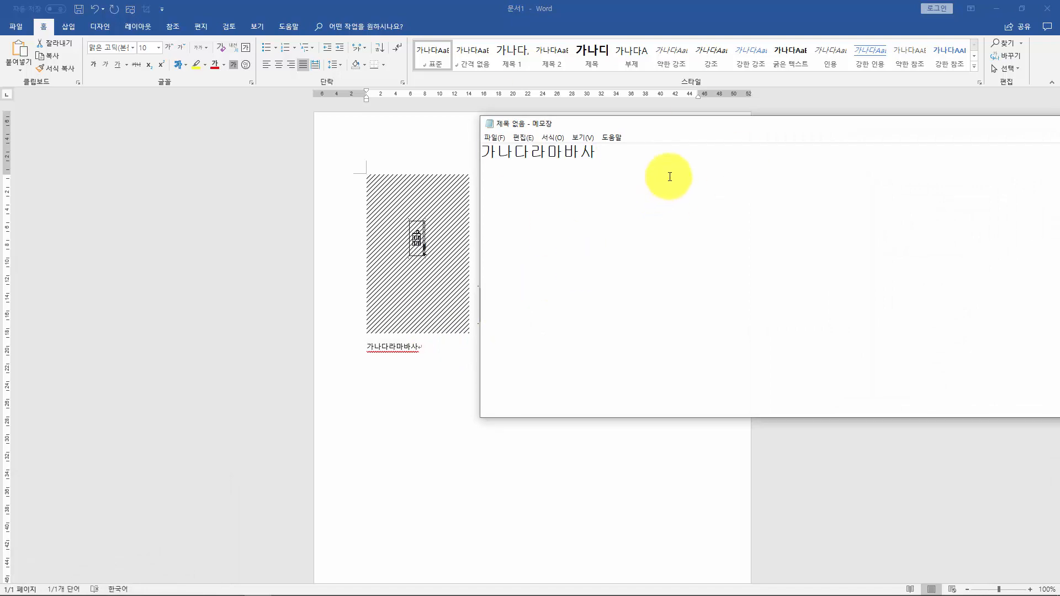
key("ctrl+a")
key("Delete")
Switch to AutoCAD and paste the plain text 가나다라마바사 into the drawing as multiline text.
key("alt+Tab")
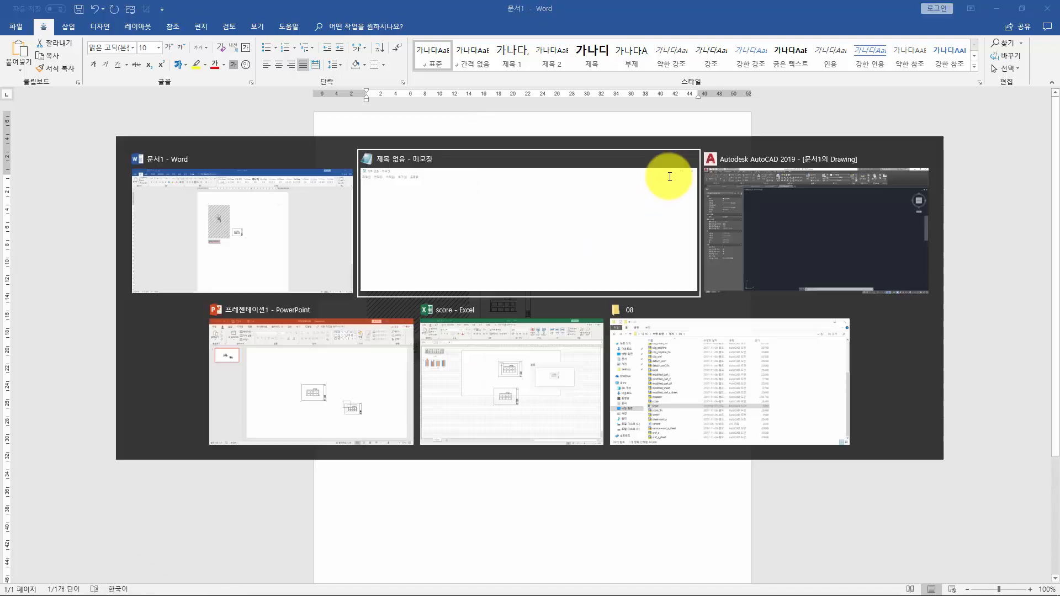
key("alt+Tab")
key("ctrl+v")
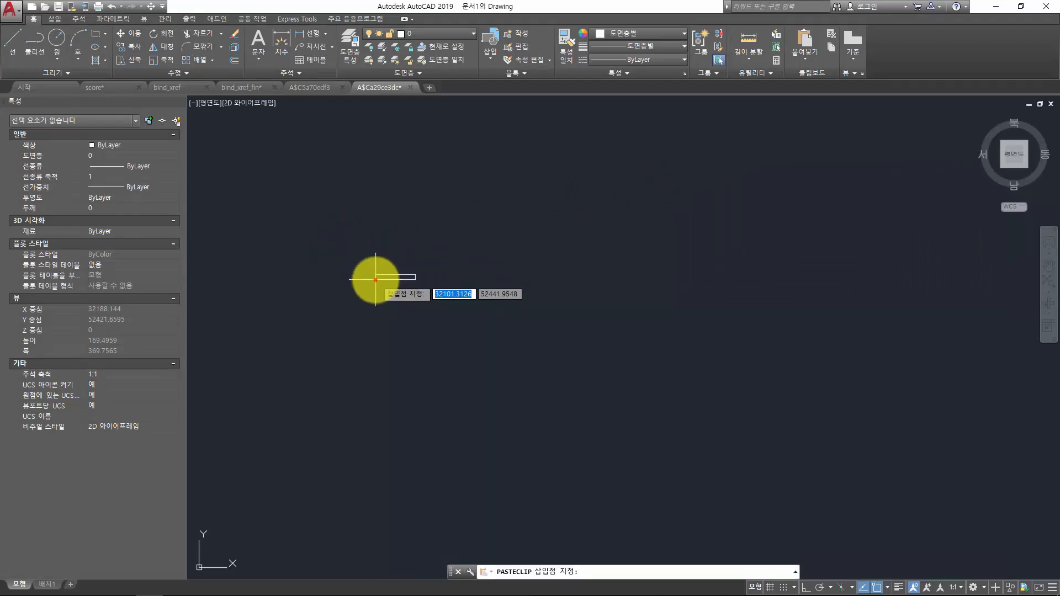
left_click(376, 280)
scroll(340, 256, "up", 6)
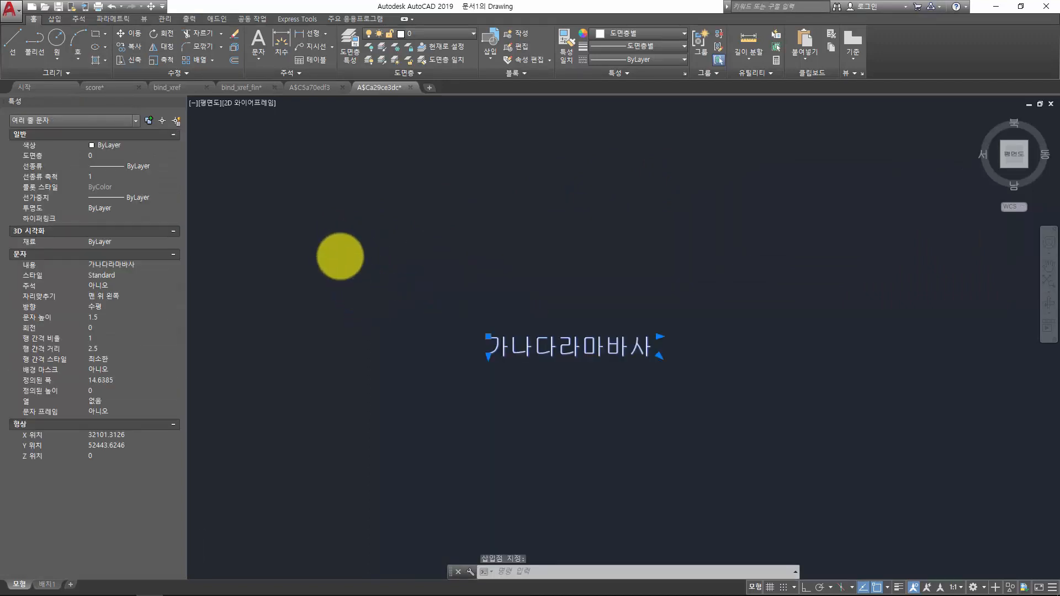
scroll(340, 256, "up", 2)
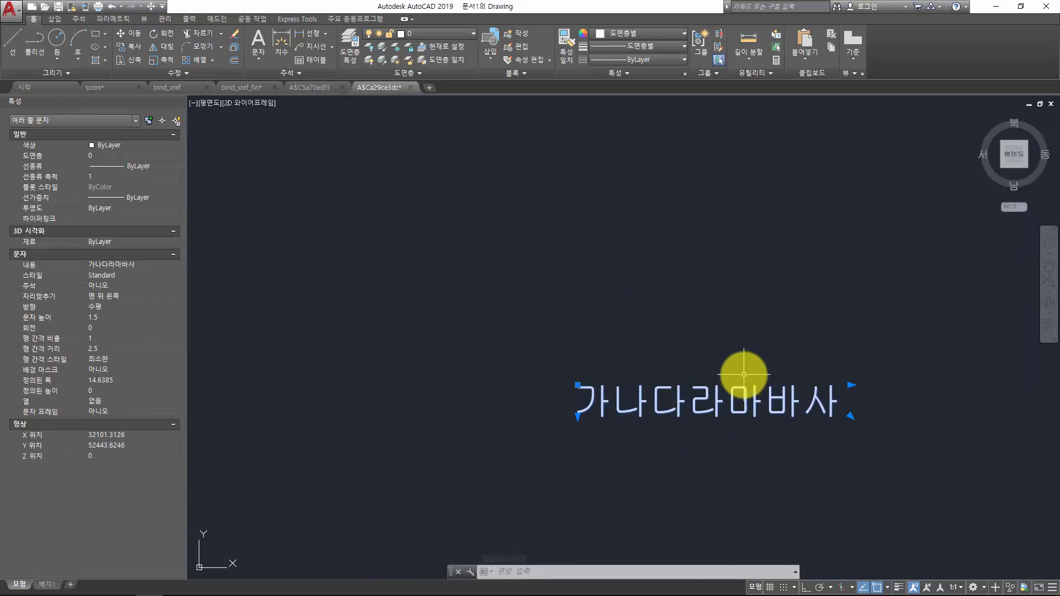
scroll(745, 380, "down", 3)
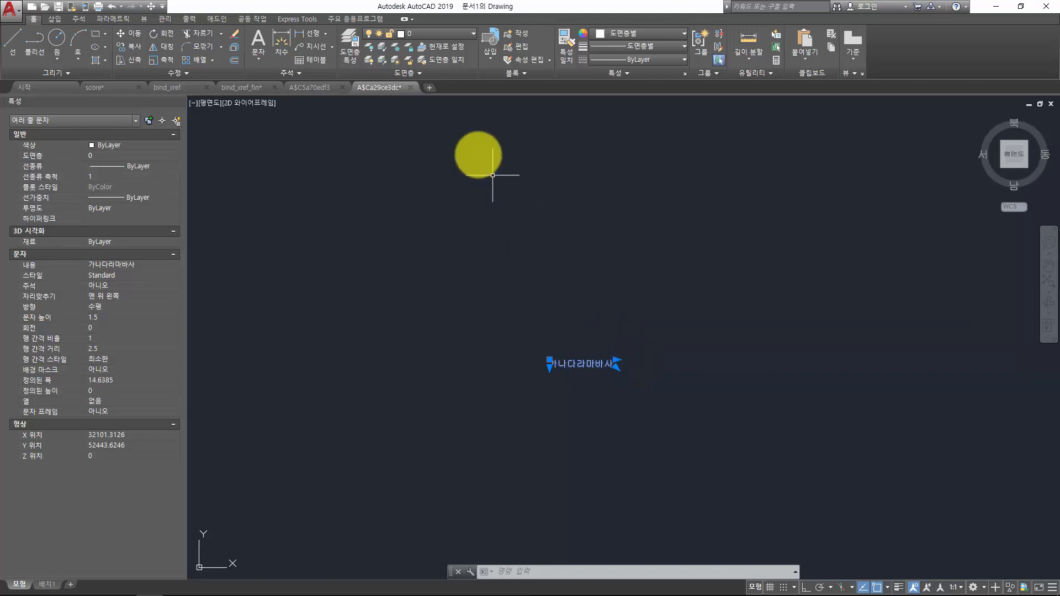
Close the embedded drawing without updating Word, and close the Word document without saving.
left_click(410, 88)
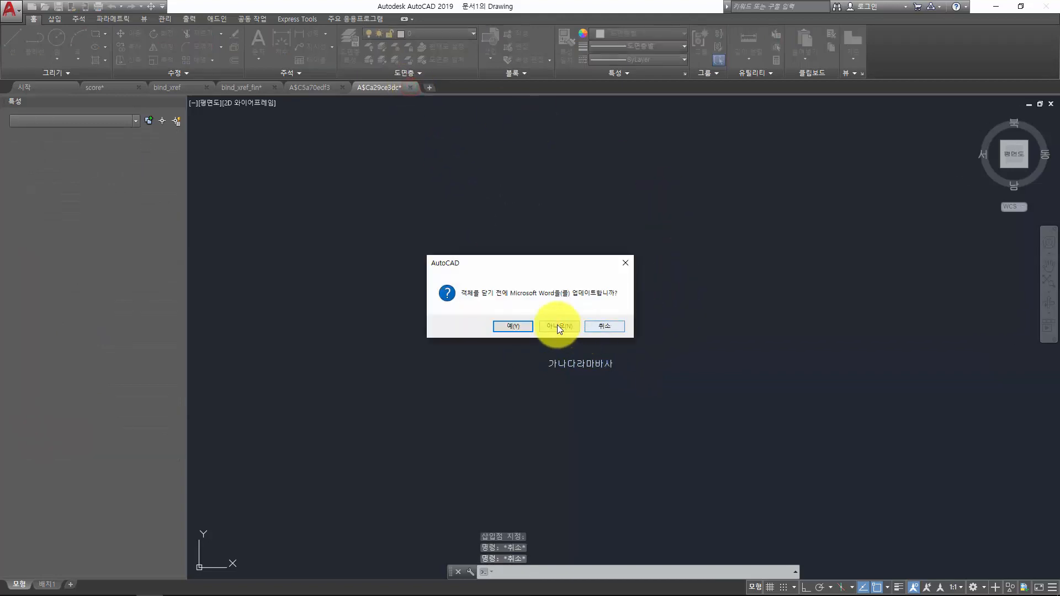
left_click(558, 324)
left_click(1049, 11)
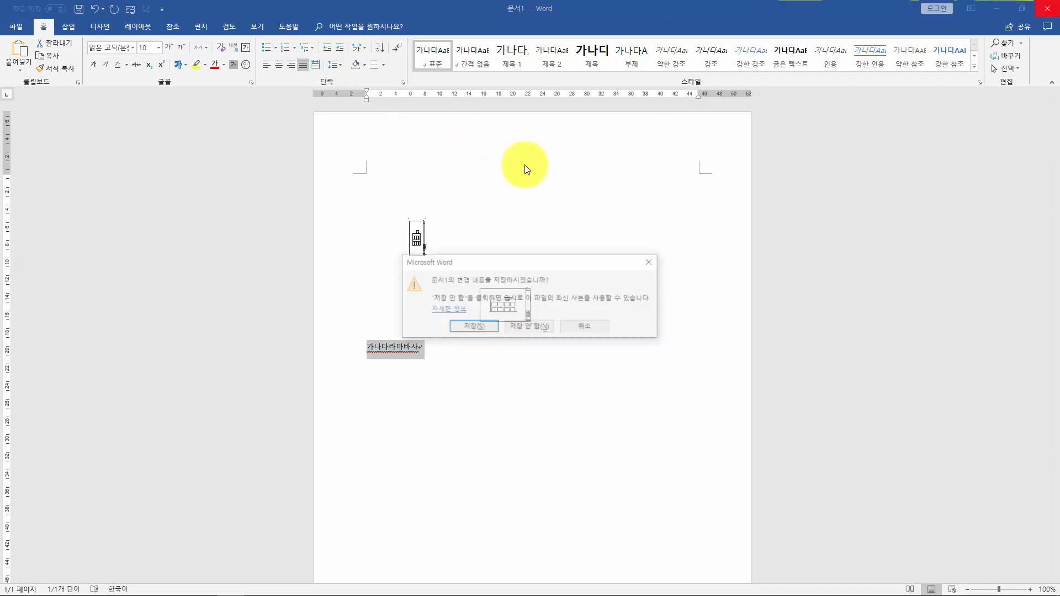
left_click(522, 323)
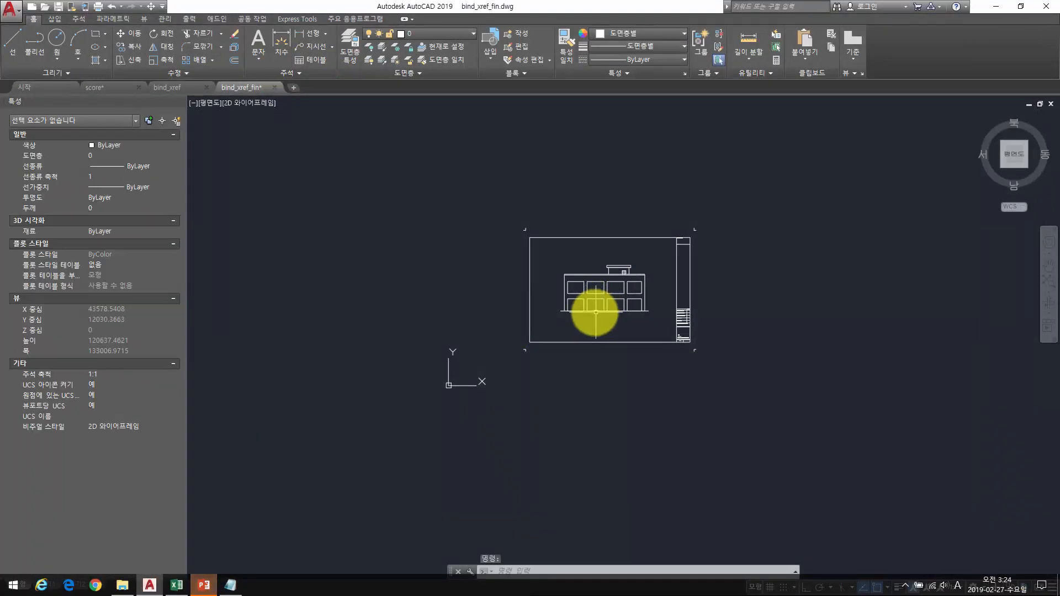
Close the bind_xref_fin, bind_xref and score drawings in AutoCAD, discarding their changes.
left_click(277, 87)
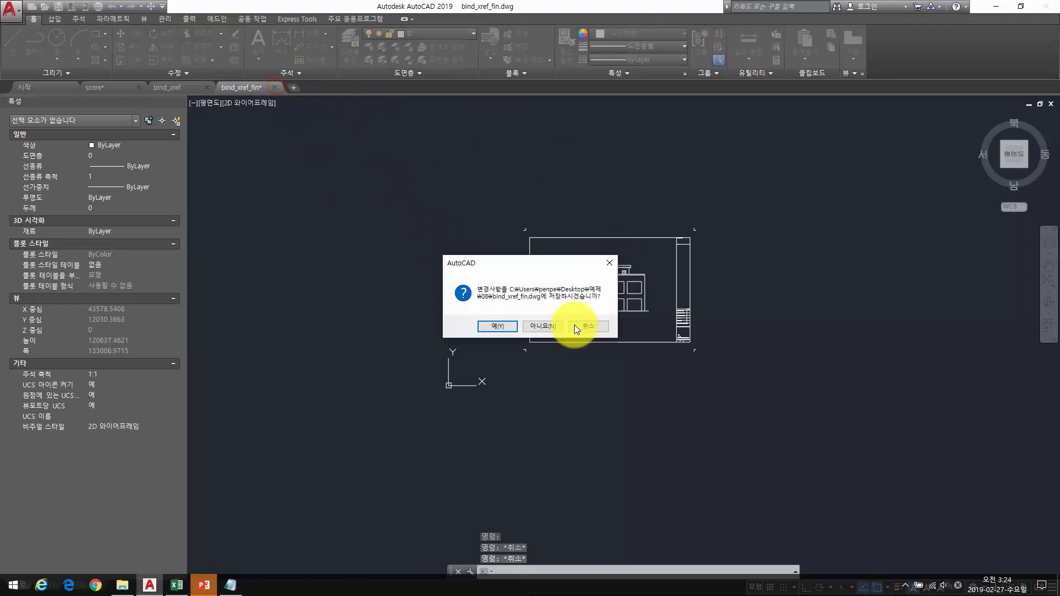
left_click(539, 326)
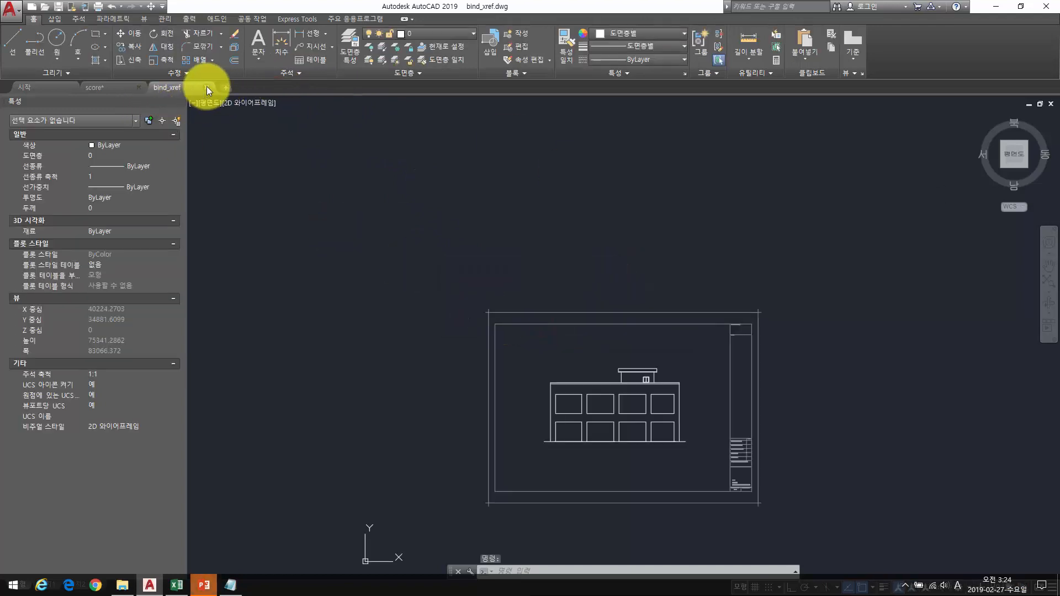
left_click(139, 87)
left_click(575, 326)
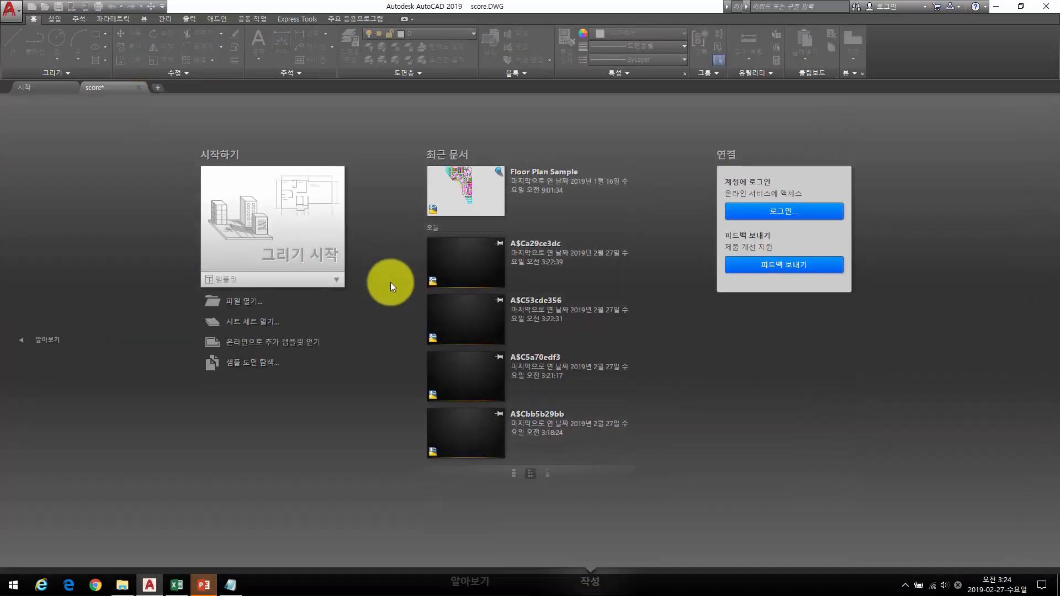
Switch to PowerPoint, close the presentation without saving, and close the Notepad window.
key("alt+Tab")
left_click(540, 296)
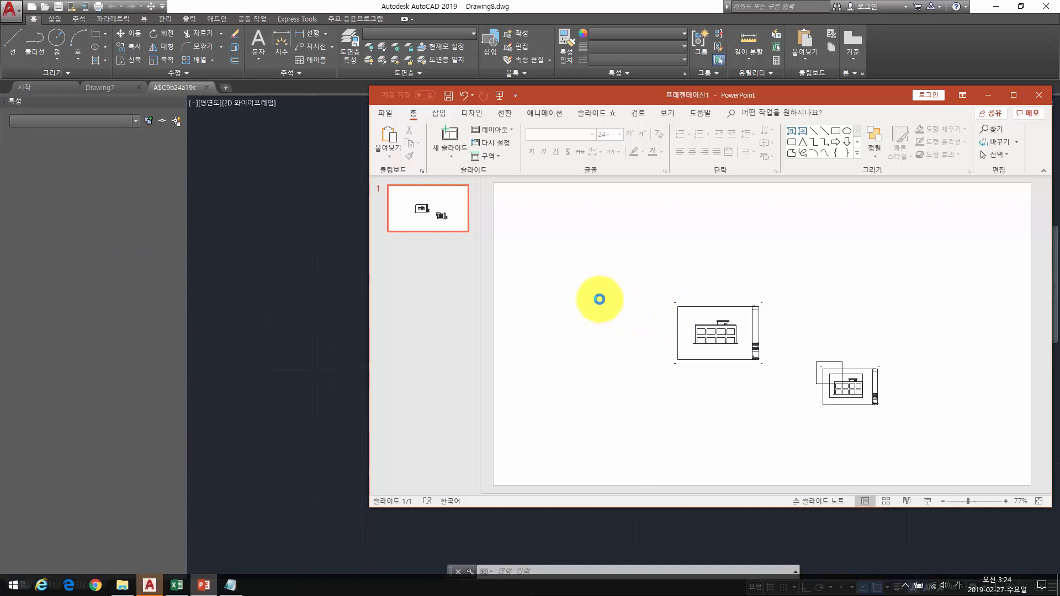
key("alt+F4")
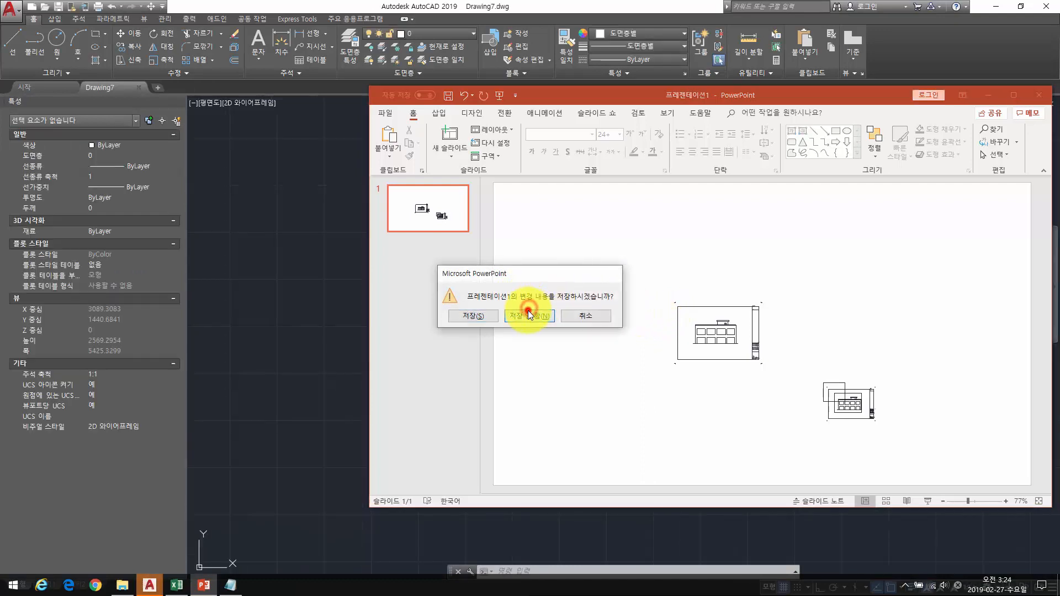
left_click(528, 314)
key("alt+Tab")
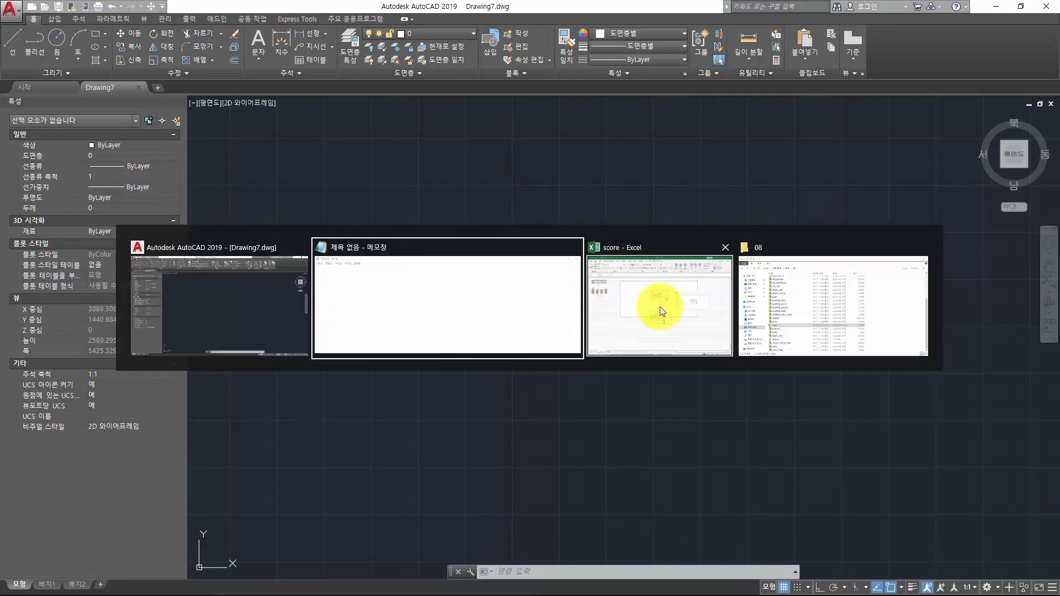
left_click(453, 282)
Switch to the file folder 08 and copy only the JPG image 2018.
key("alt+Tab")
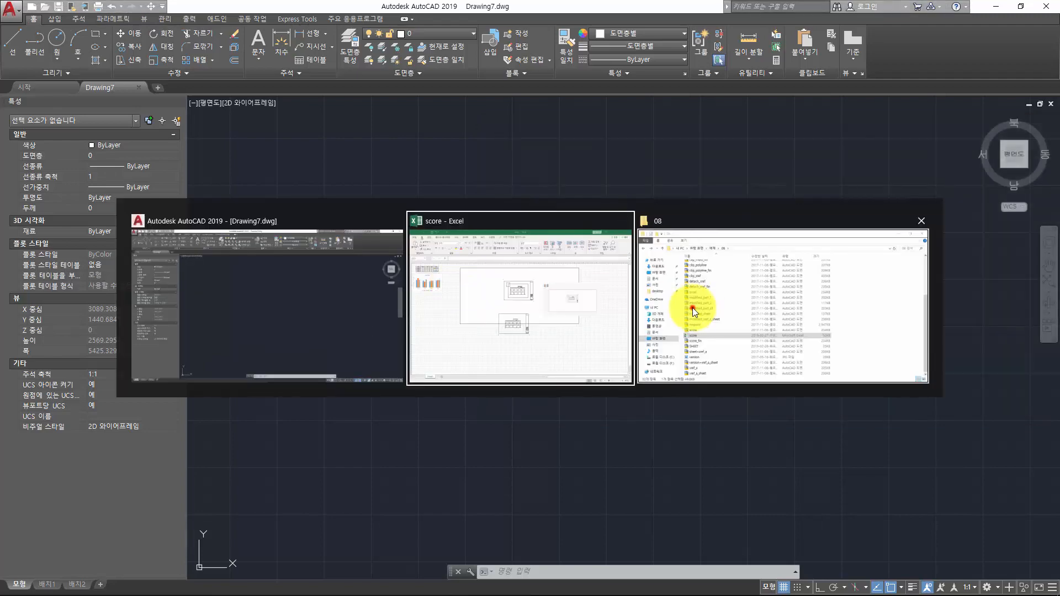
left_click(693, 272)
scroll(512, 279, "up", 4)
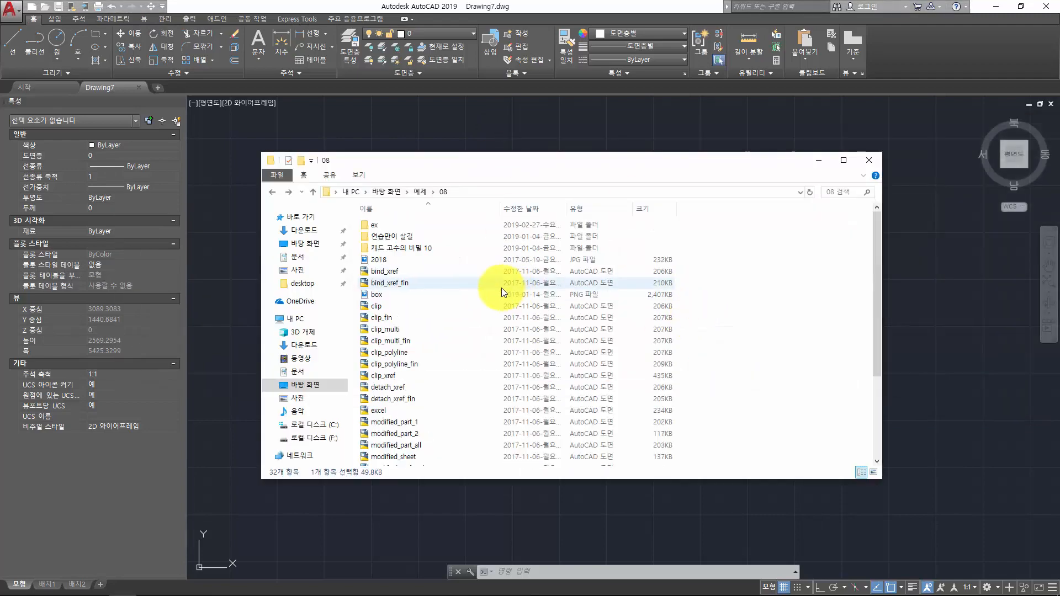
left_click(379, 259)
left_click(381, 294, "ctrl")
scroll(386, 343, "down", 3)
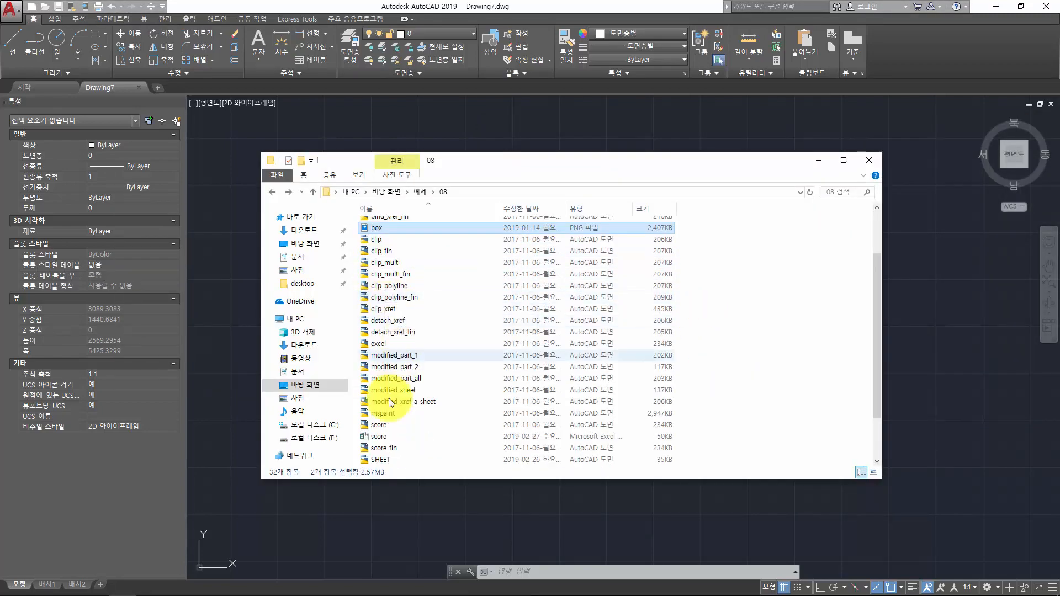
scroll(396, 375, "up", 3)
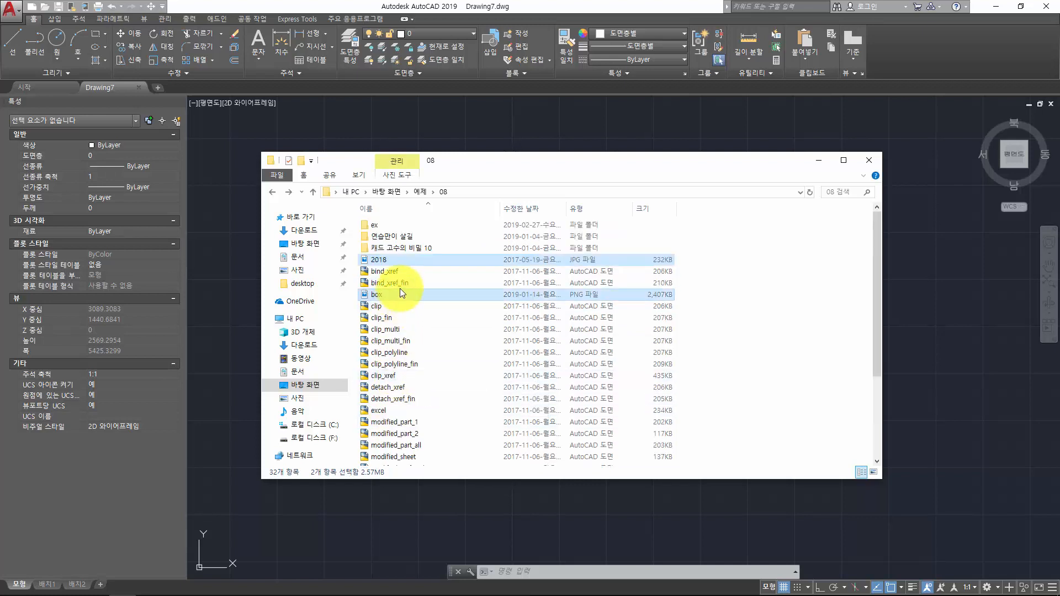
left_click(474, 294, "ctrl")
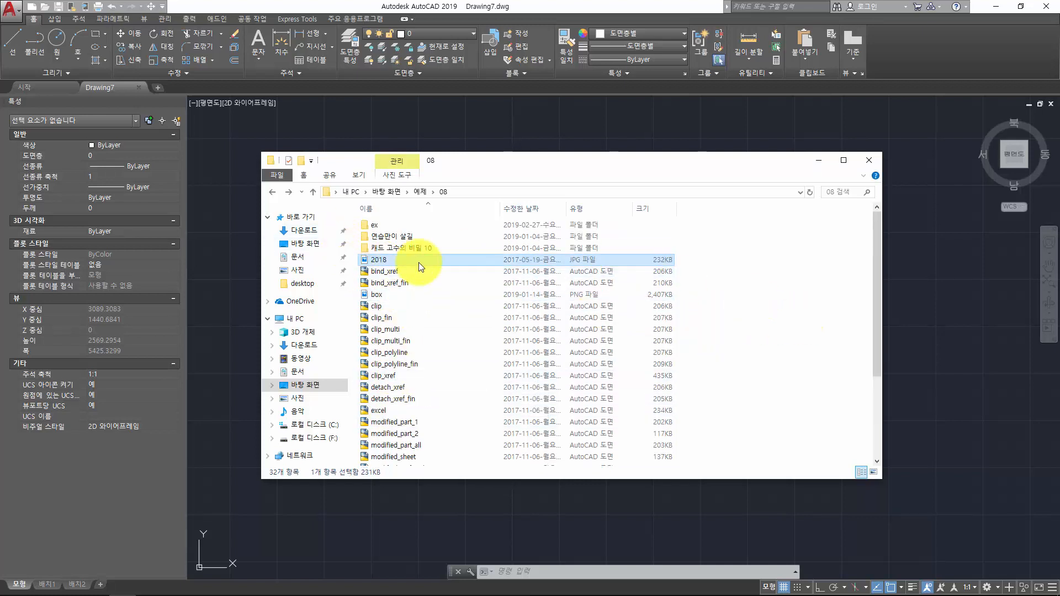
Paste the 2018 image into Drawing7 at about 502 by 315 units with the default rotation of 0.
left_click(428, 128)
key("ctrl+v")
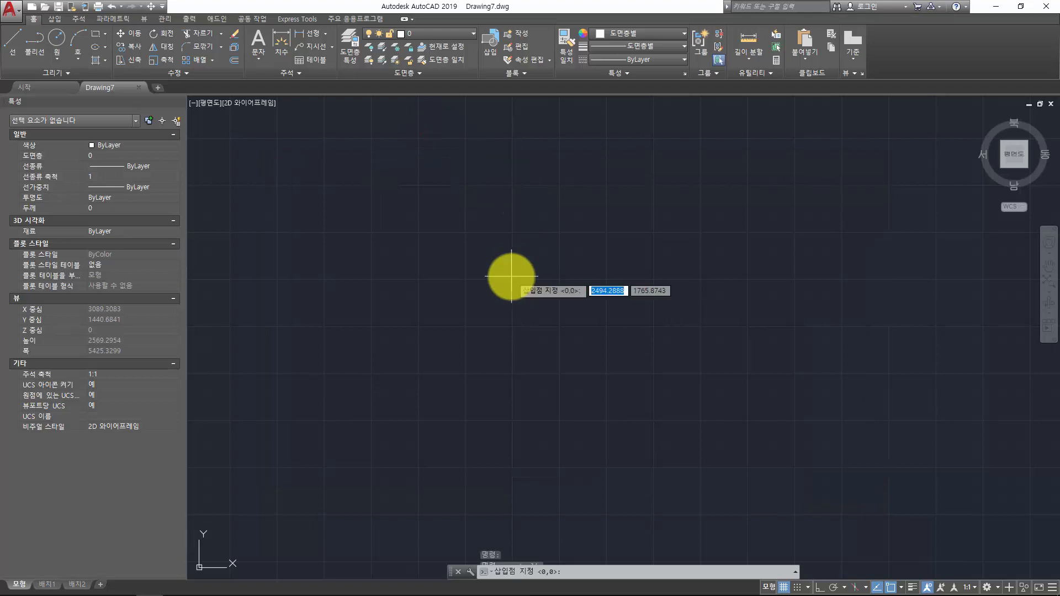
left_click(491, 289)
left_click(581, 243)
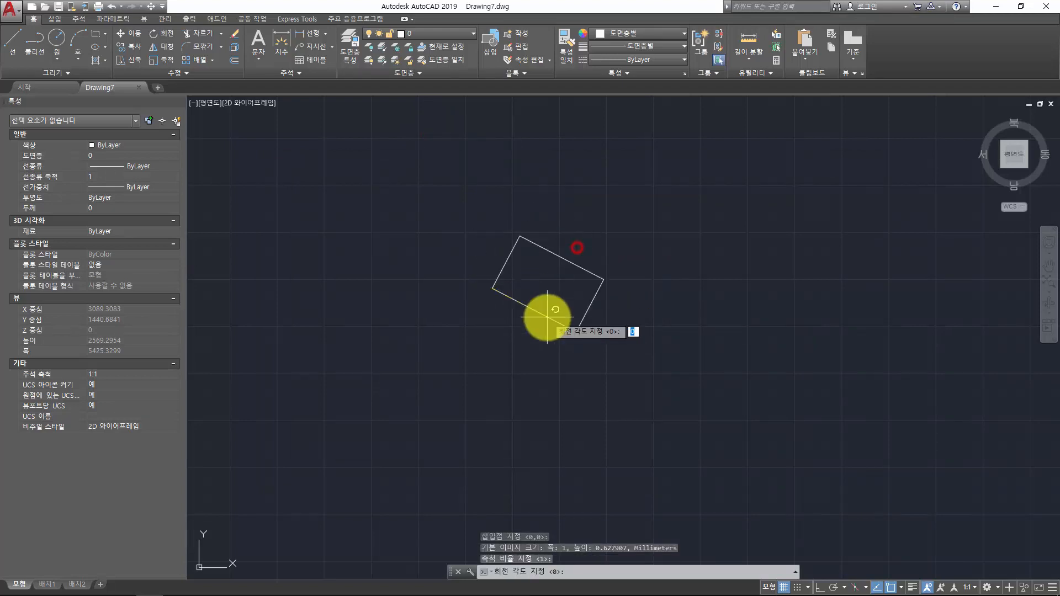
key("Return")
Select the pasted raster image and examine its properties, including its name and saved path.
left_click(603, 325)
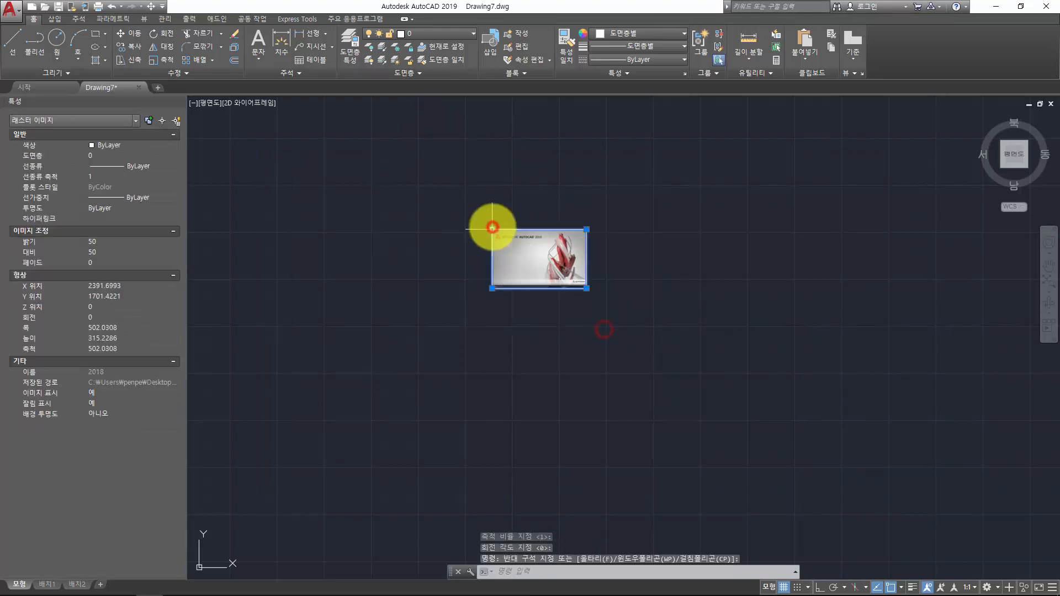
left_click(491, 224)
key("ctrl+1")
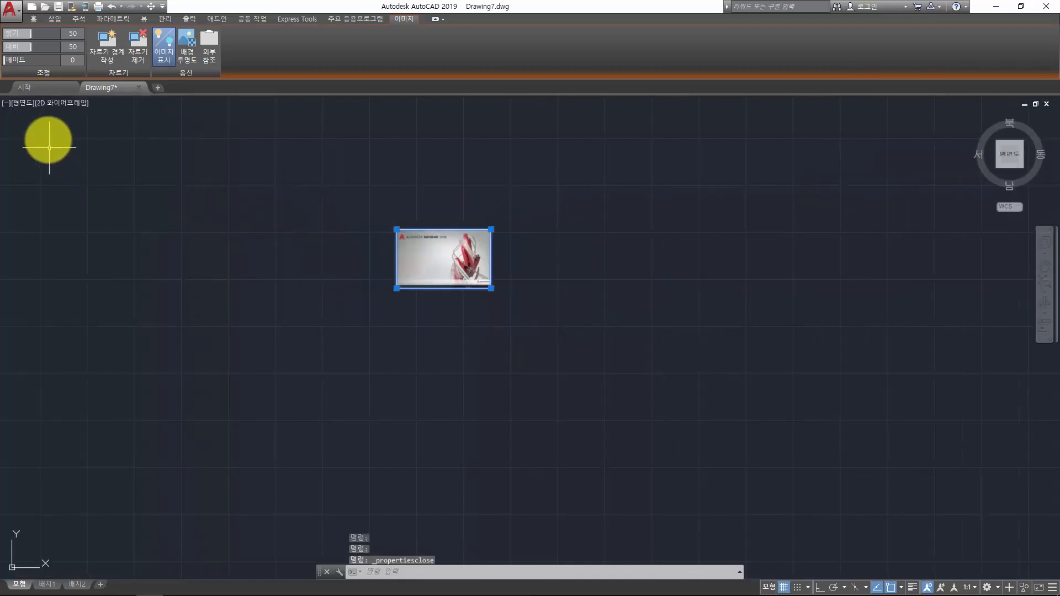
key("ctrl+1")
left_click(468, 199)
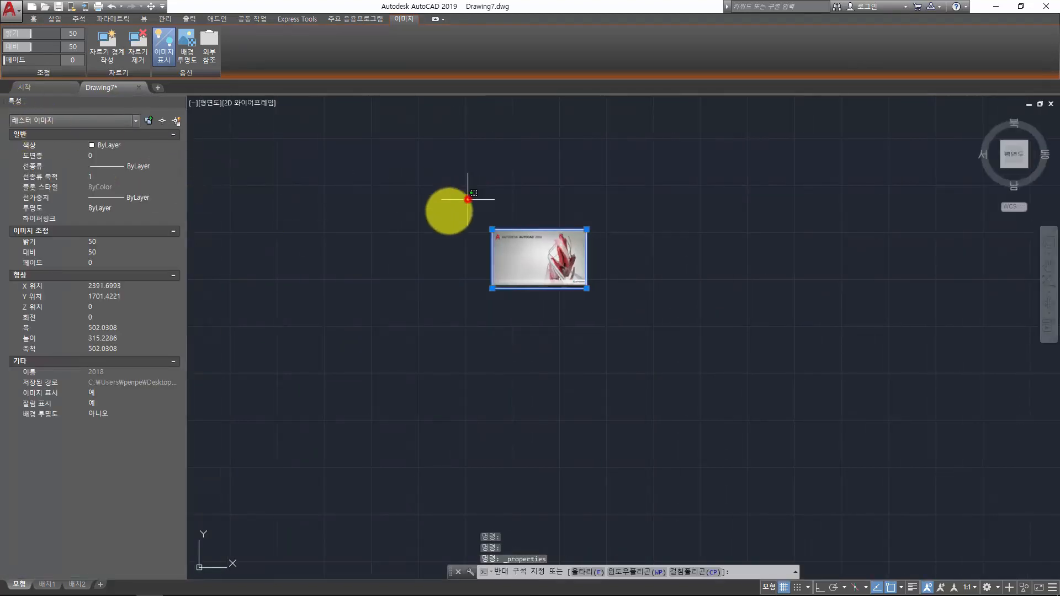
Show the external references list and insert the JPG image 2018 from folder 08 unrotated below the existing image.
type("ER")
key("Return")
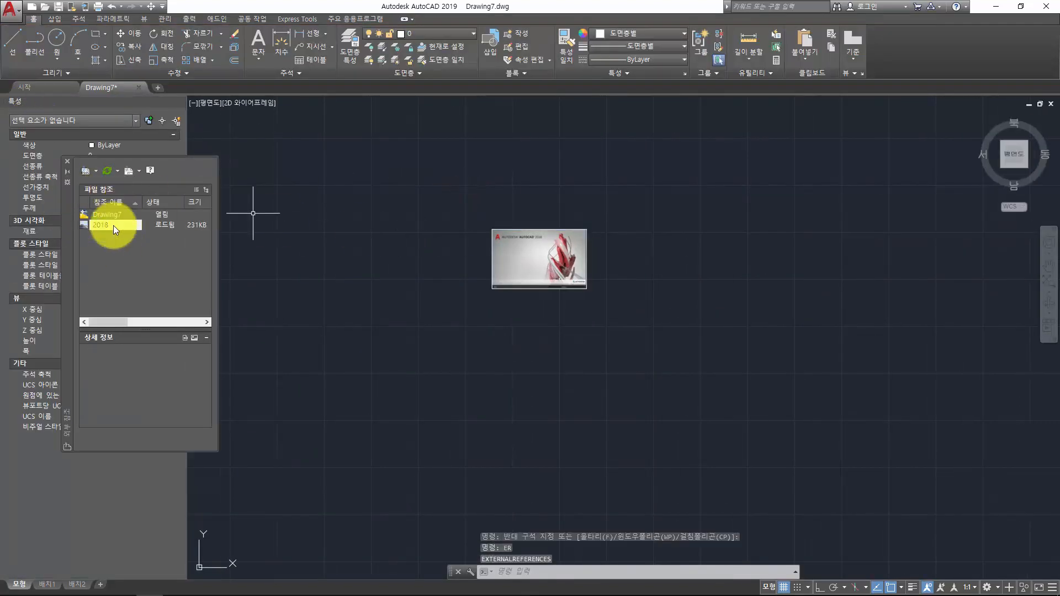
key("alt+Tab")
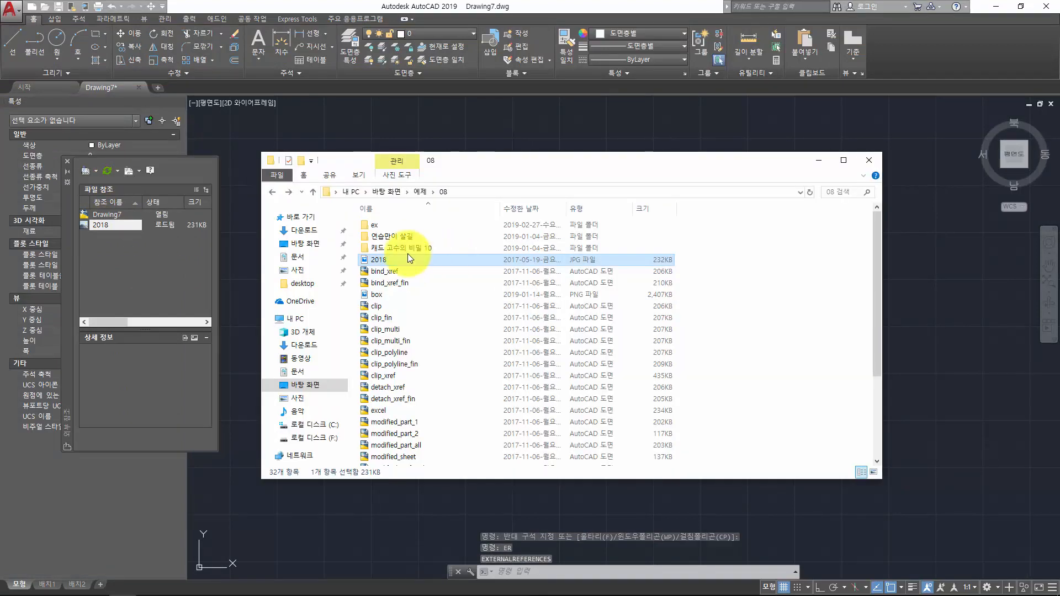
left_click(412, 283)
left_click_drag(397, 258, 473, 143)
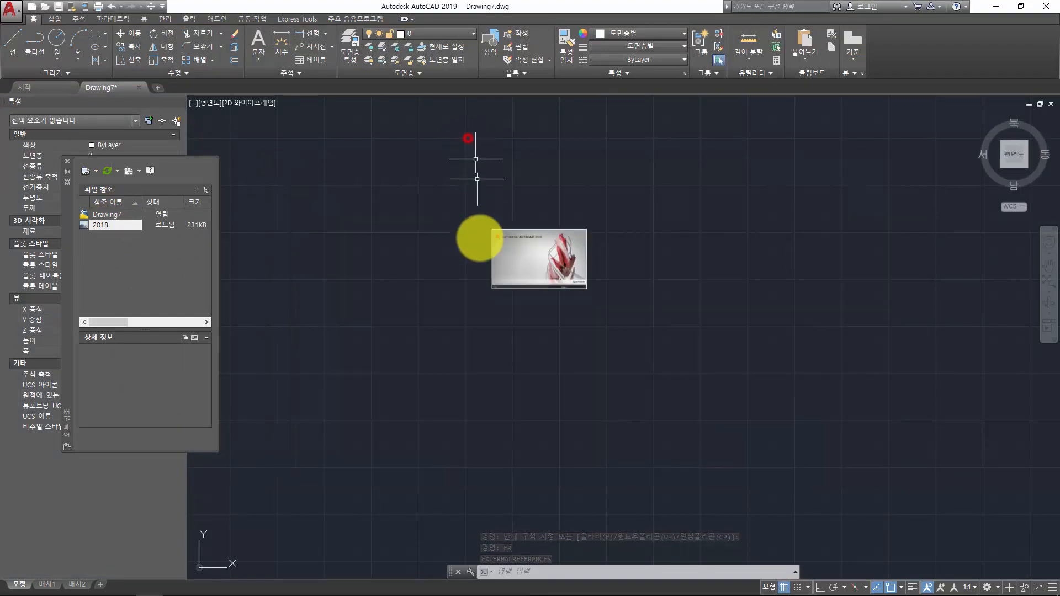
left_click(421, 395)
left_click(524, 357)
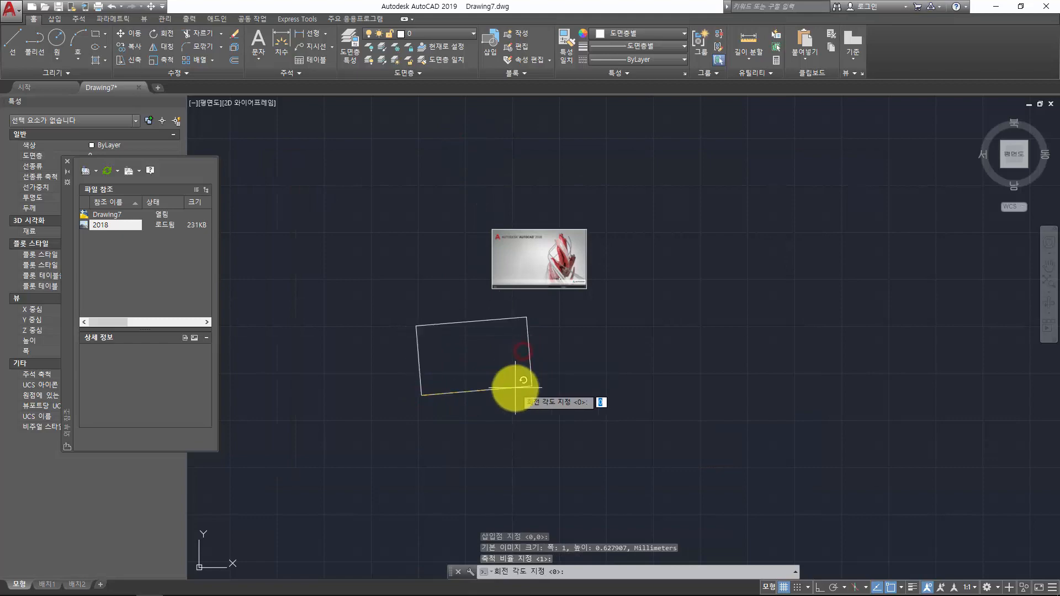
left_click(515, 390)
Insert the PNG image box from folder 08 into Drawing7, beside the two 2018 images, with the default rotation of 0.
key("alt+Tab")
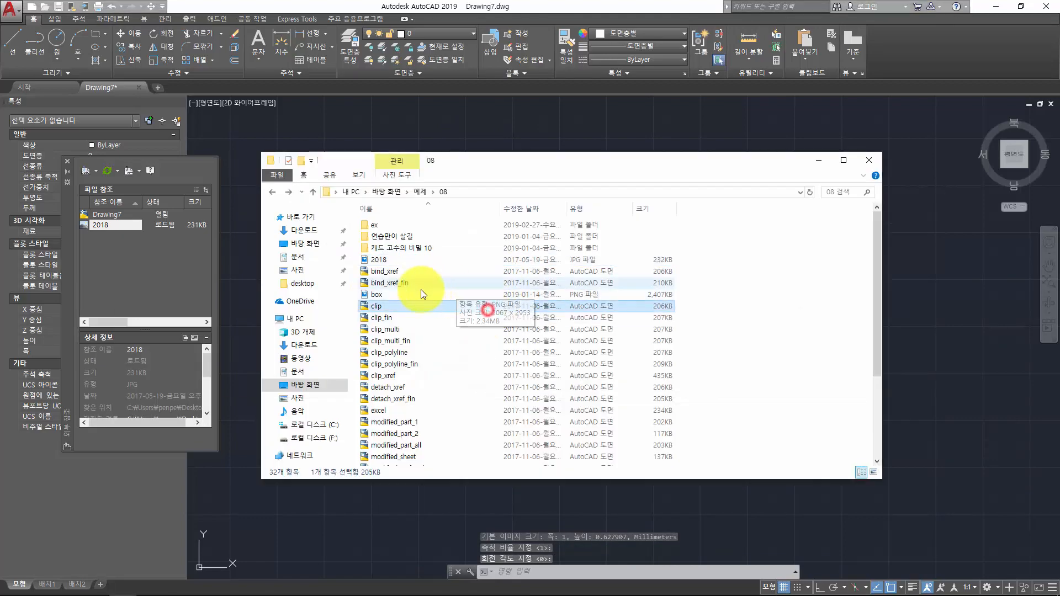
left_click(412, 291)
left_click_drag(423, 125, 421, 124)
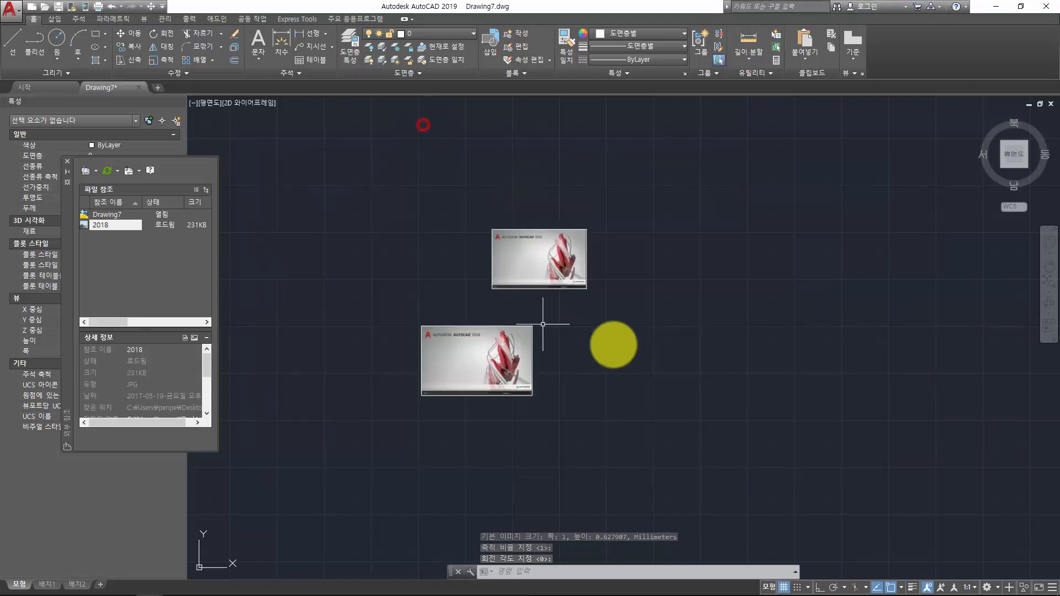
left_click(693, 353)
left_click(800, 250)
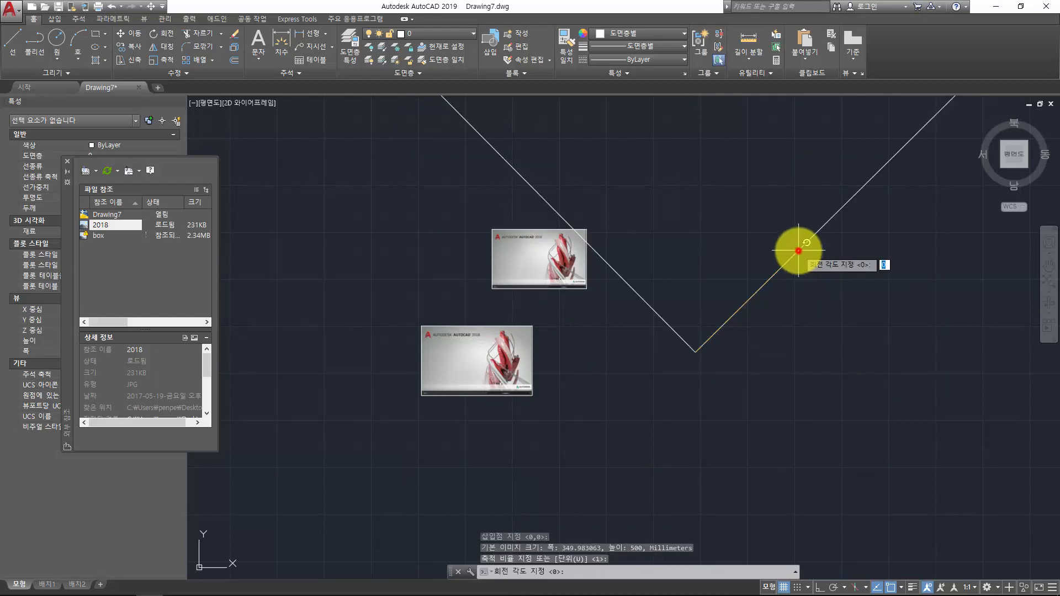
key("Return")
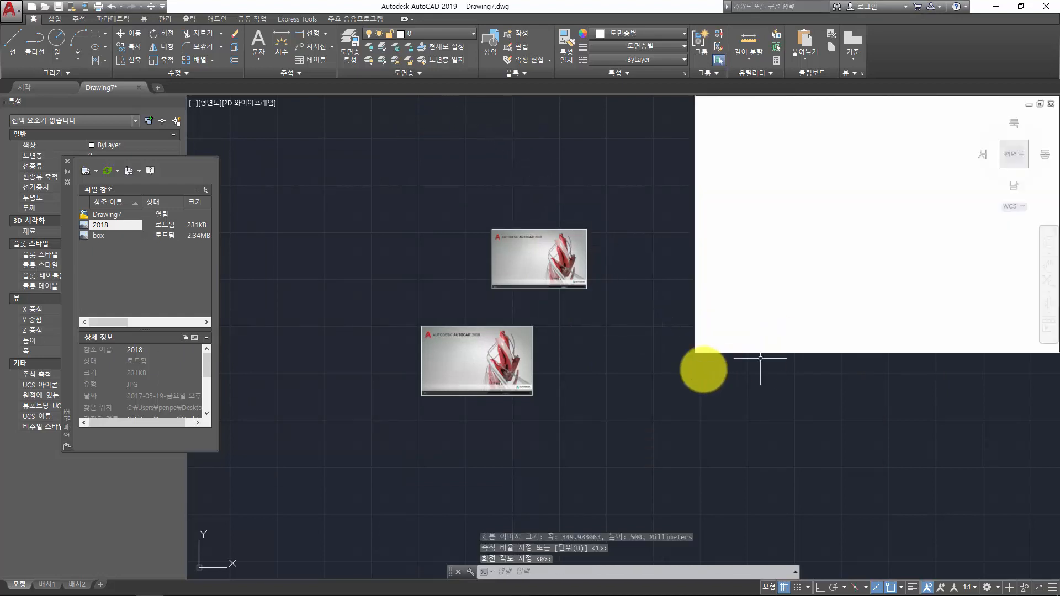
Select both image references, 2018 and box, and detach them from Drawing7.
left_click(95, 235)
scroll(652, 269, "up", 6)
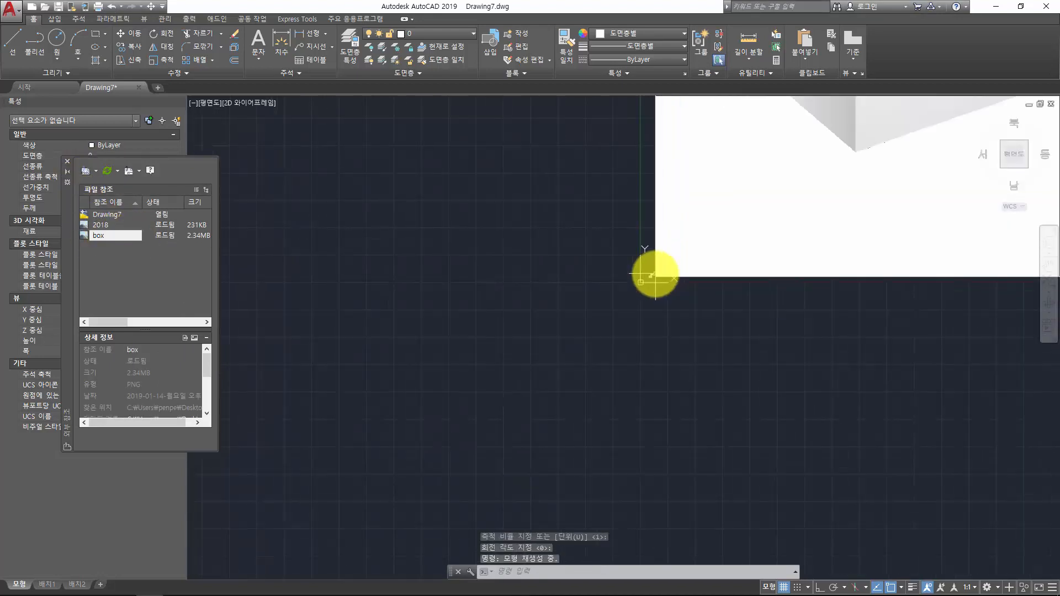
scroll(650, 268, "up", 10)
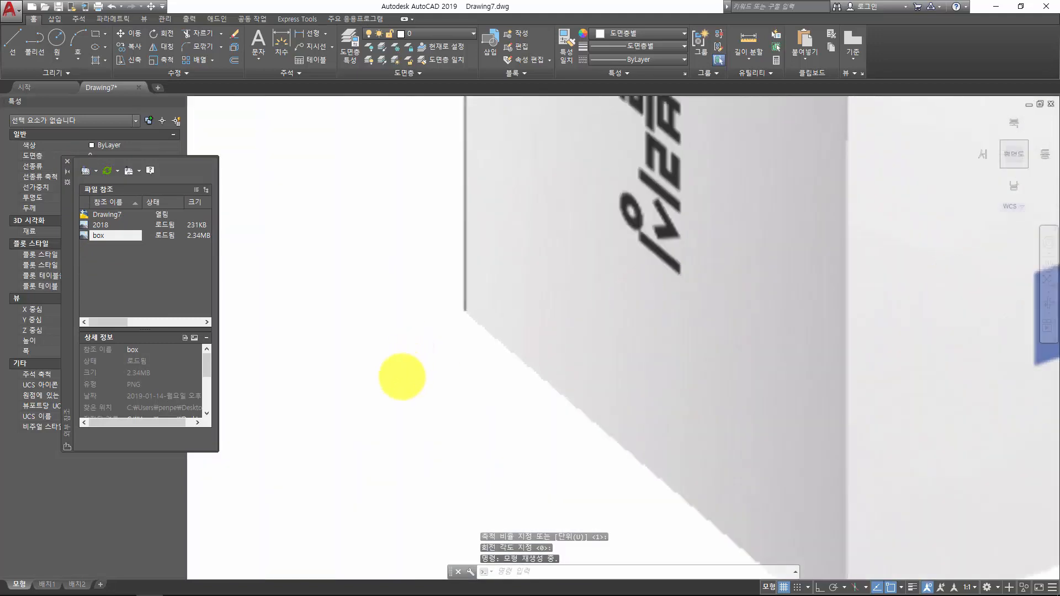
middle_click_drag(402, 377, 691, 162)
middle_click_drag(462, 391, 694, 230)
mouse_move(587, 394)
middle_mouse_down()
mouse_move(657, 355)
mouse_move(682, 148)
middle_mouse_up()
left_click(101, 227, "shift")
right_click(100, 226)
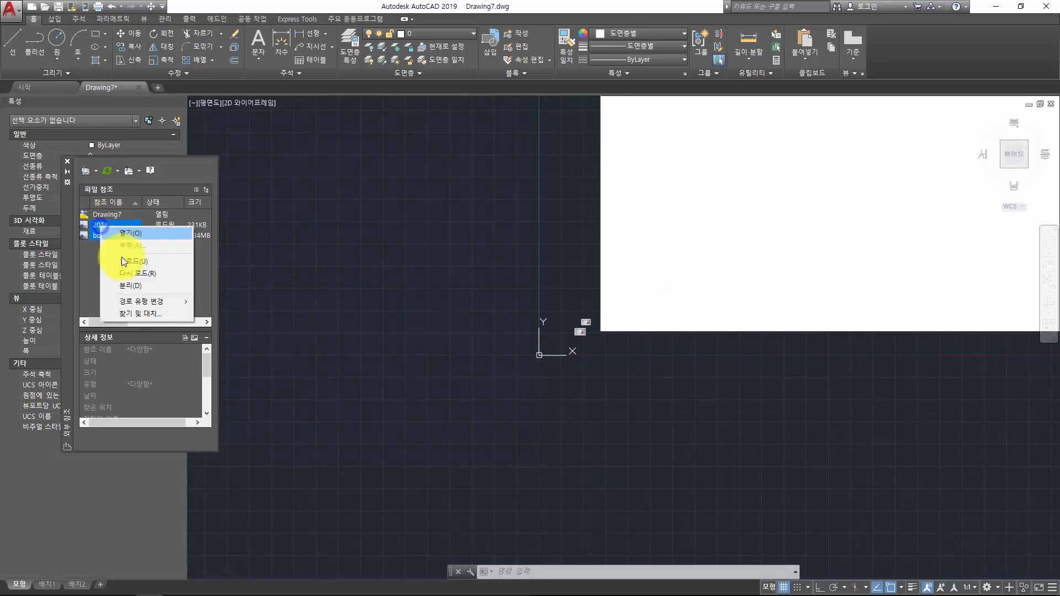
left_click(123, 283)
key("alt+Tab")
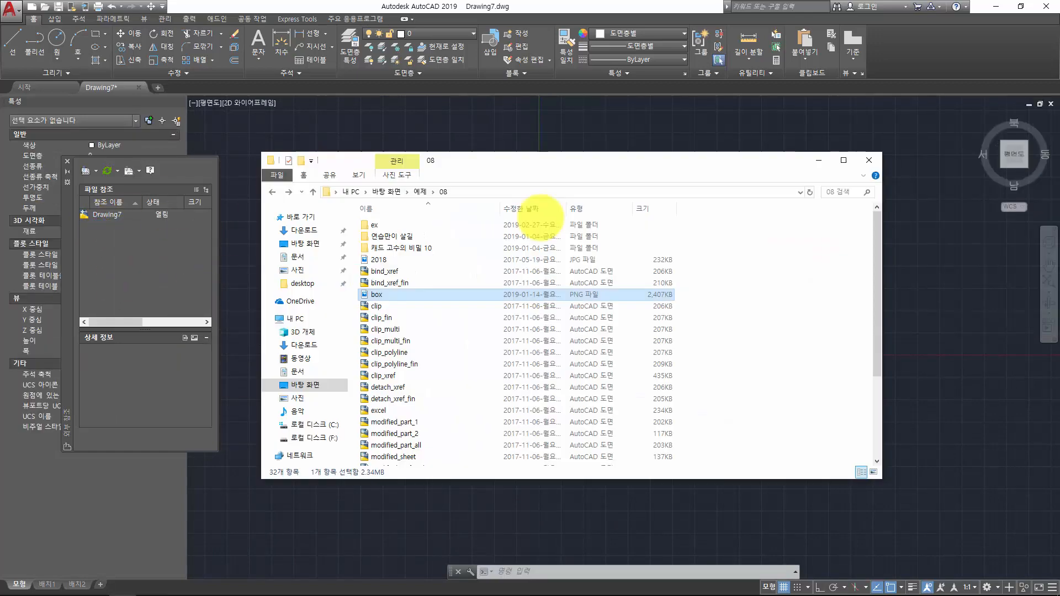
left_click(456, 294)
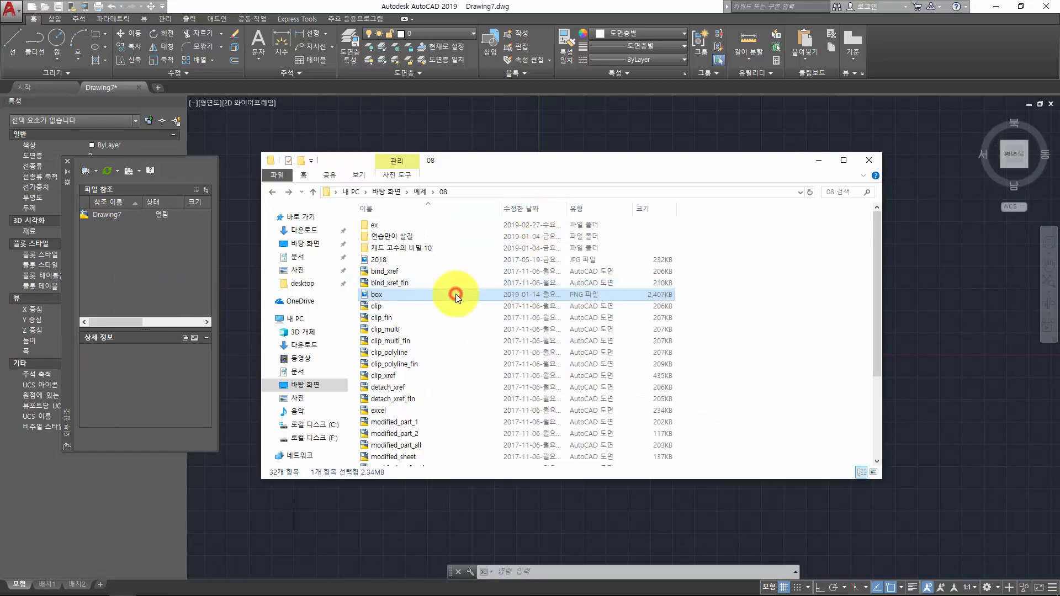
left_click(687, 293)
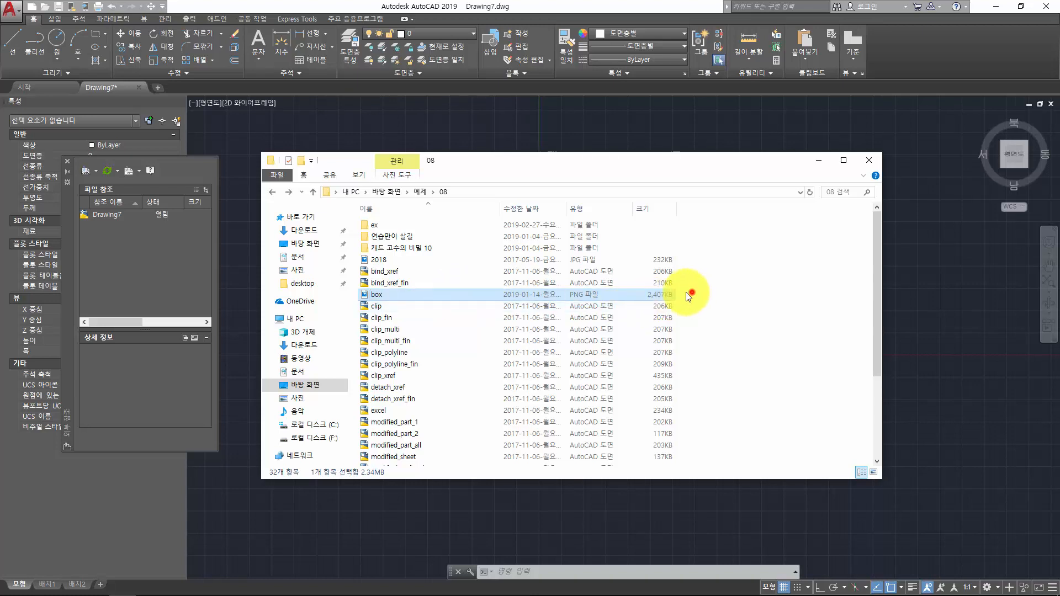
left_click(505, 297)
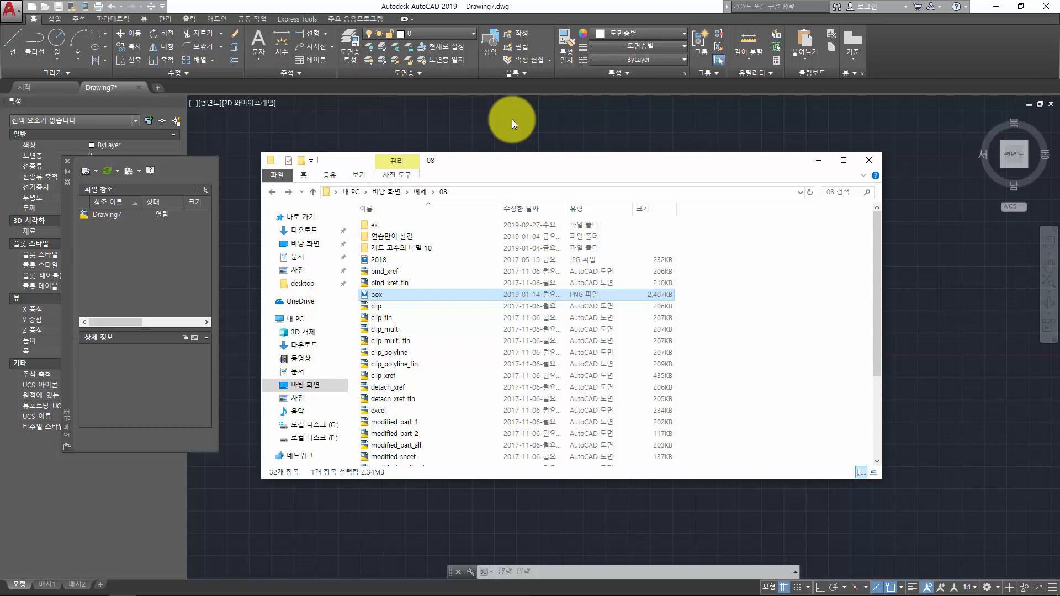
left_click(512, 119)
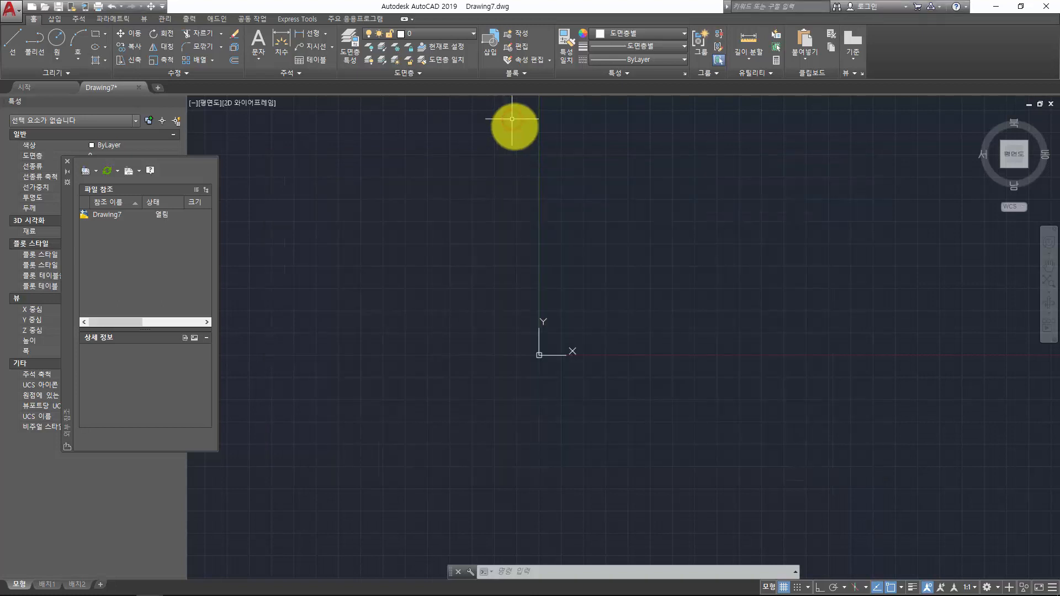
key("Escape")
key("Escape")
key("Escape")
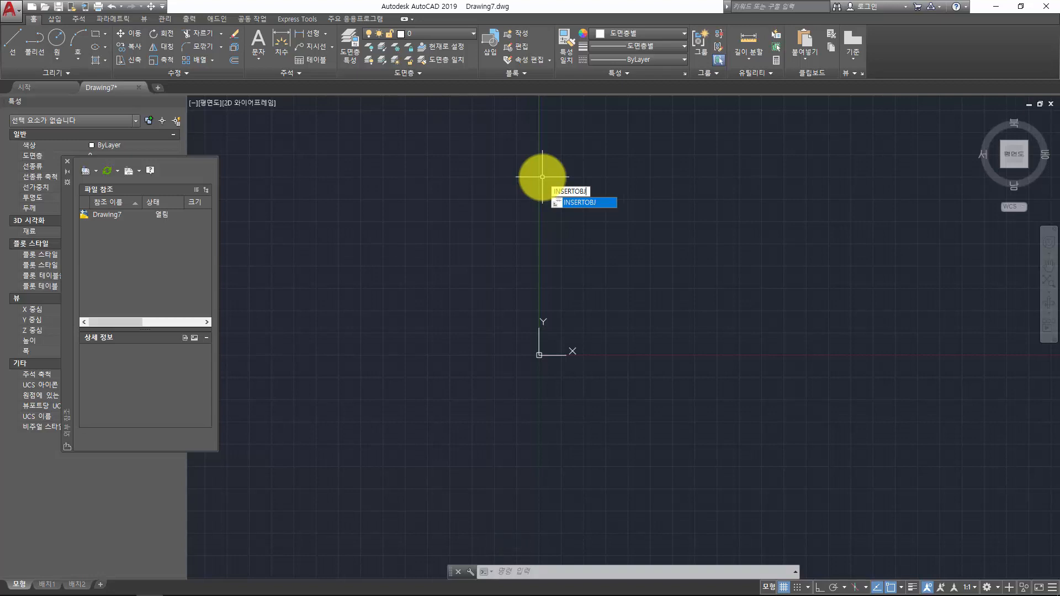
Start inserting an OLE object, browse the object types available for a new object, and cancel the insertion.
key("Escape")
key("Escape")
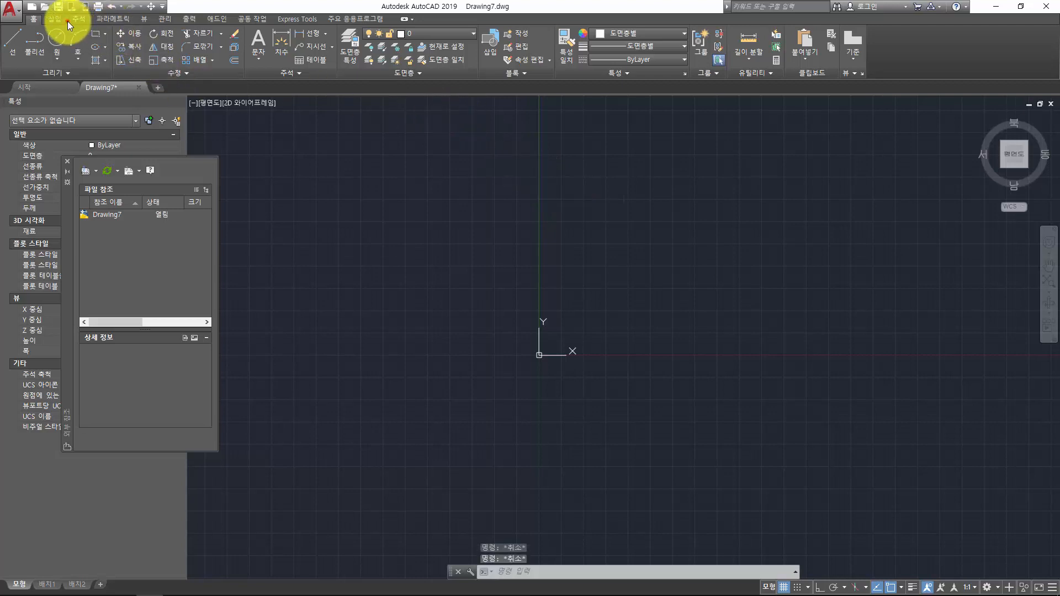
left_click(61, 19)
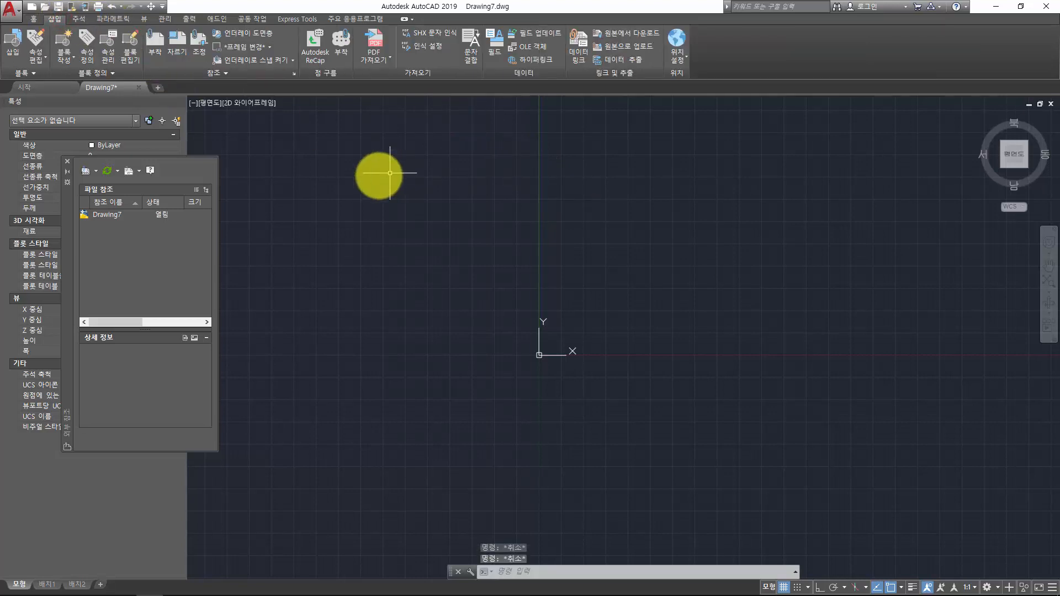
left_click(543, 48)
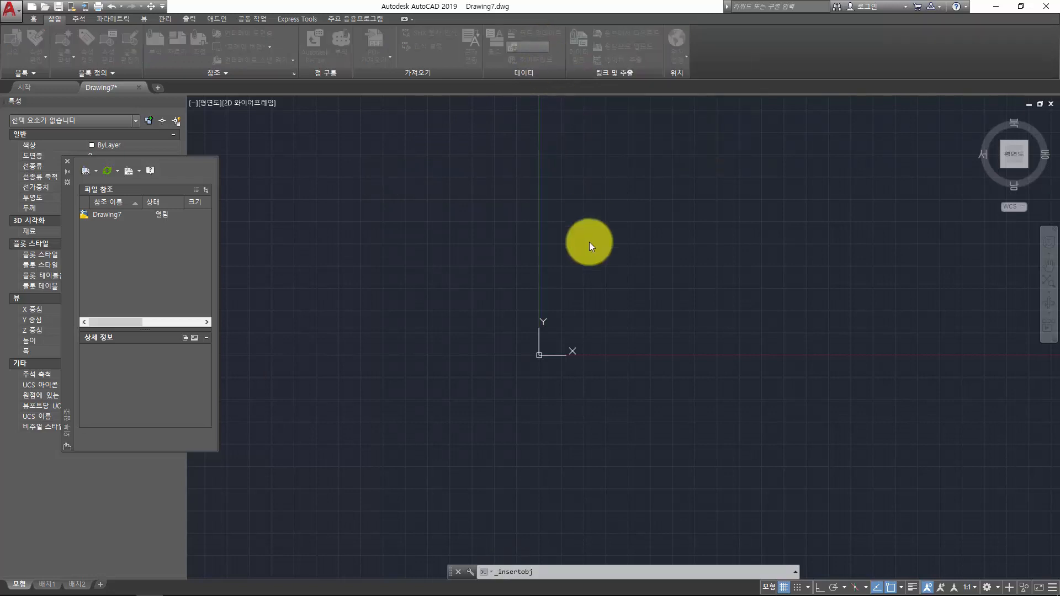
left_click(523, 267)
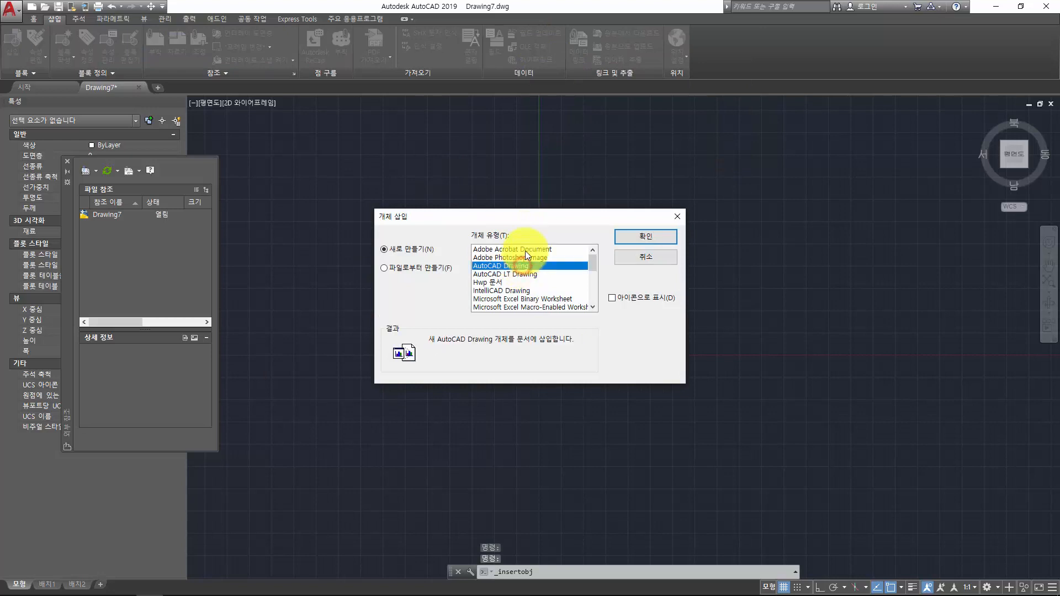
left_click(525, 250)
left_click(505, 278)
left_click(502, 291)
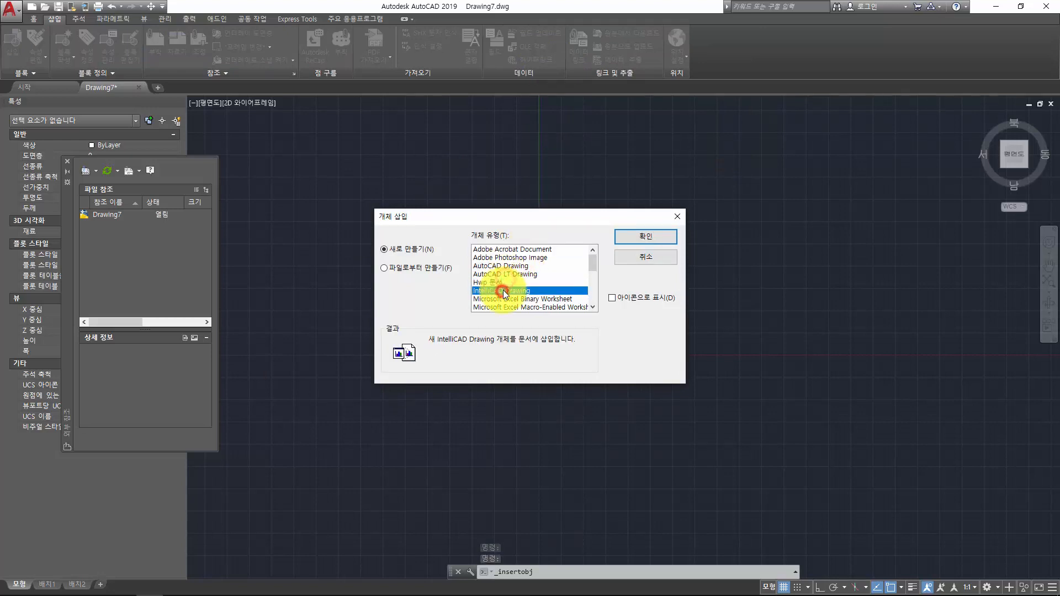
scroll(503, 291, "down", 6)
left_click(502, 290)
left_click(505, 282)
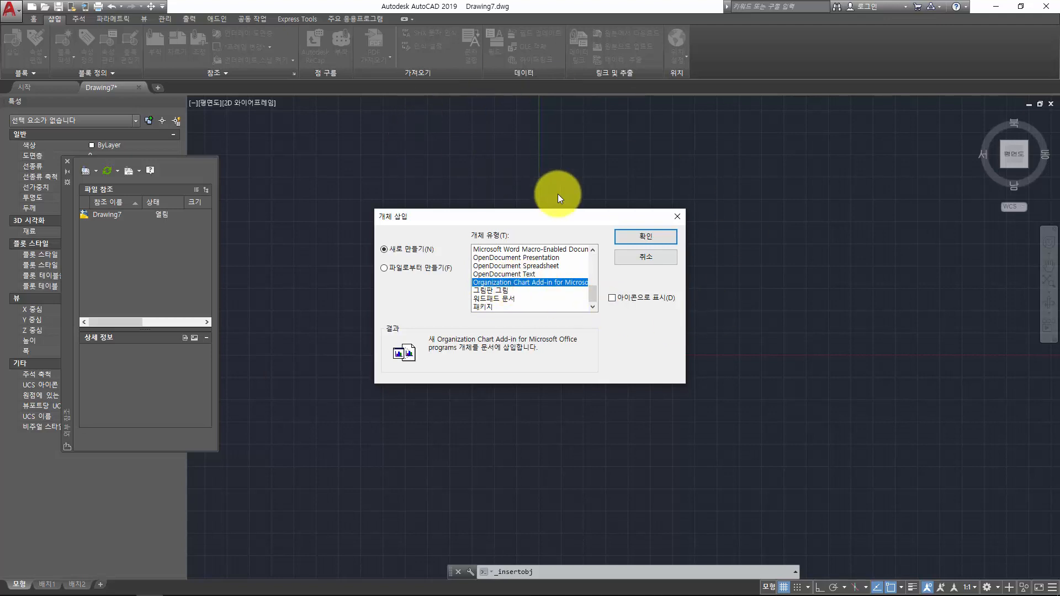
key("Escape")
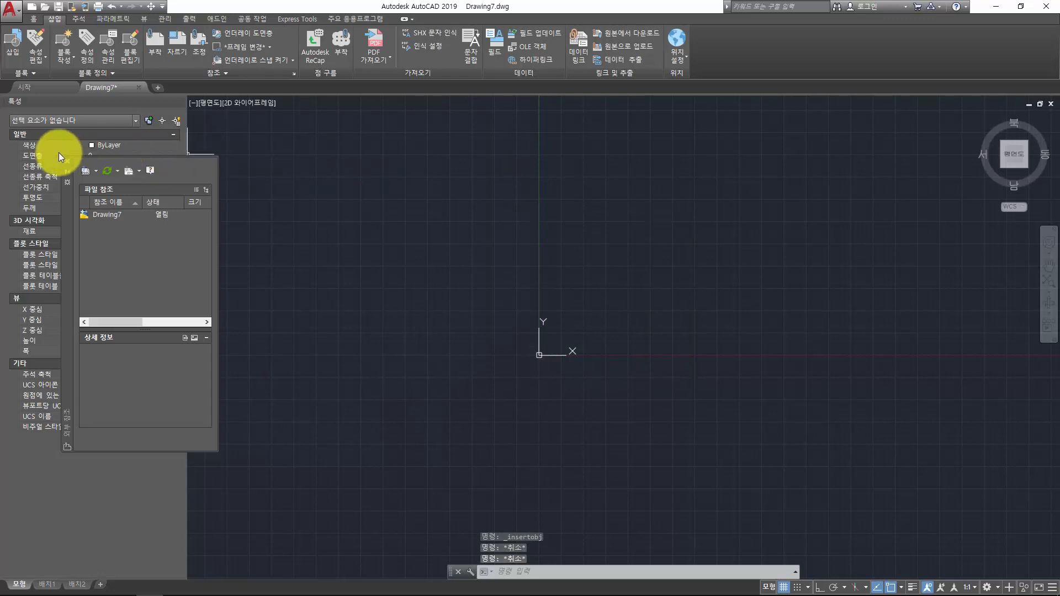
key("Escape")
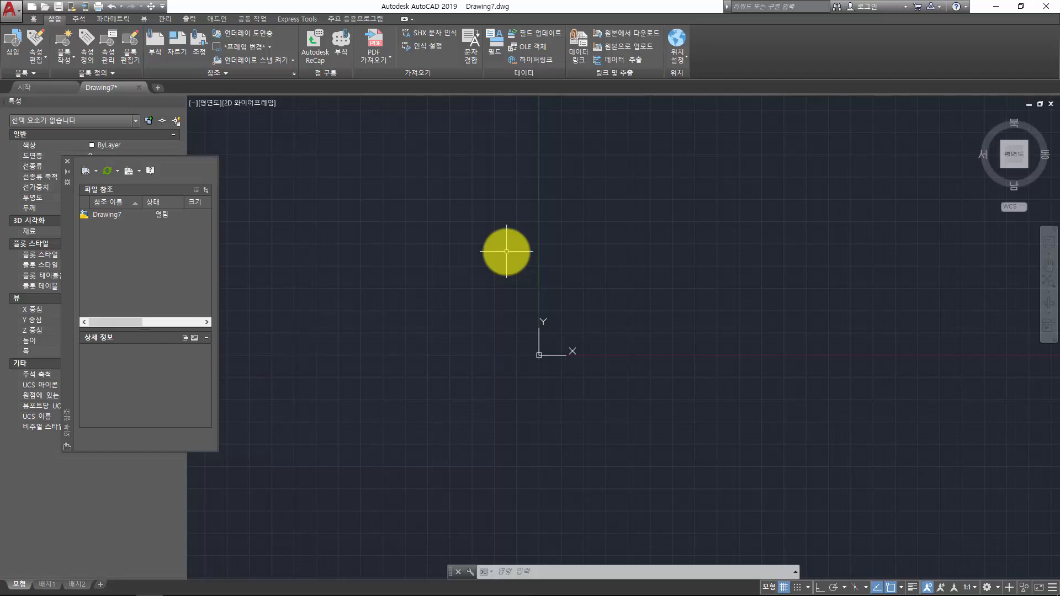
Try to place the JPG image 2018 from folder 08 directly onto the score workbook's sheet, below the chart.
left_click(30, 20)
key("alt+Tab")
key("alt+Tab")
key("alt+Tab")
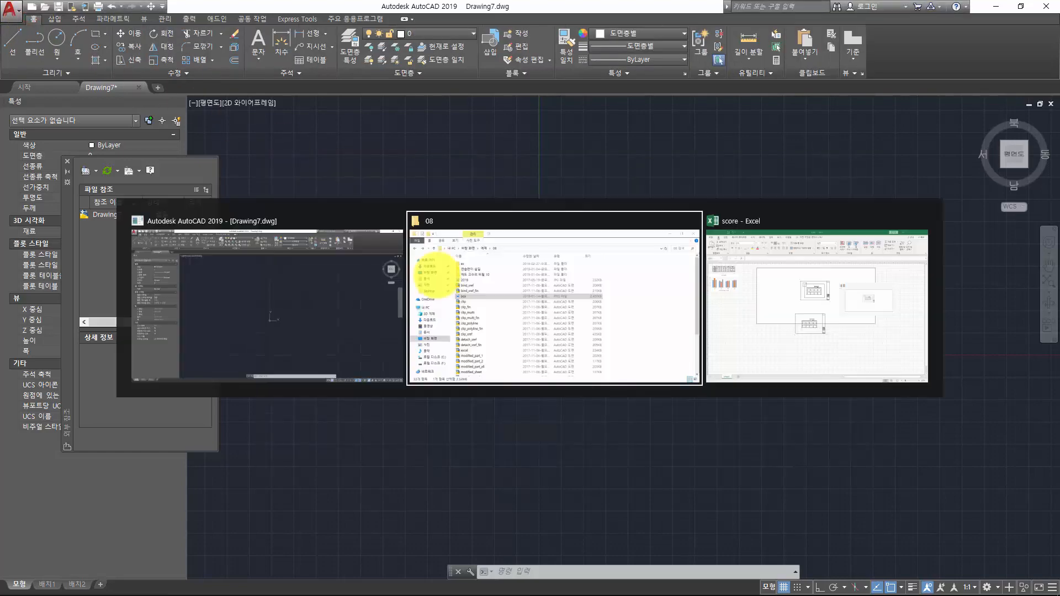
left_click(386, 259)
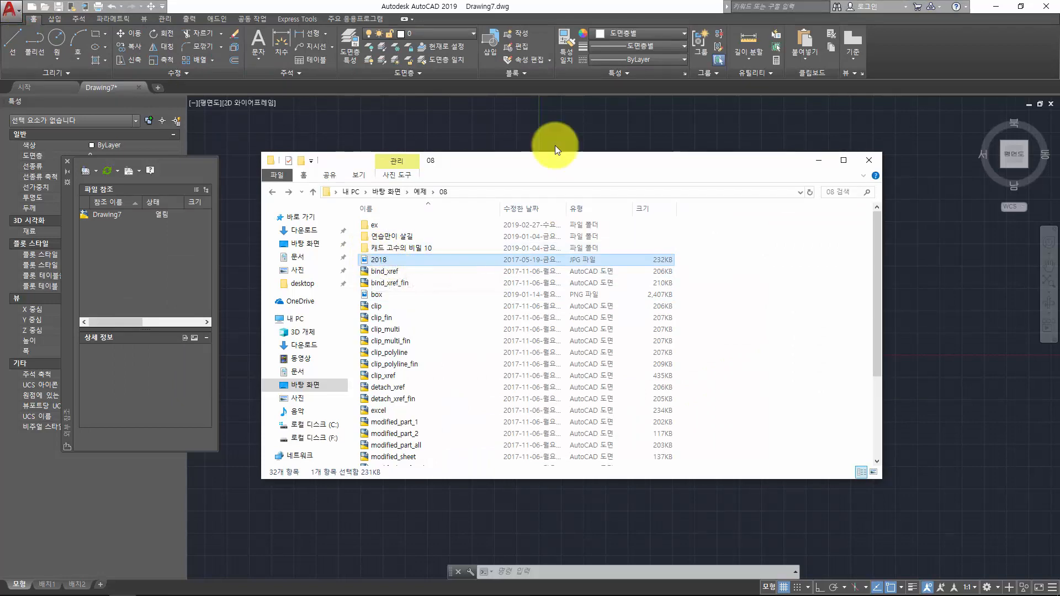
key("alt+Tab")
key("alt+Tab")
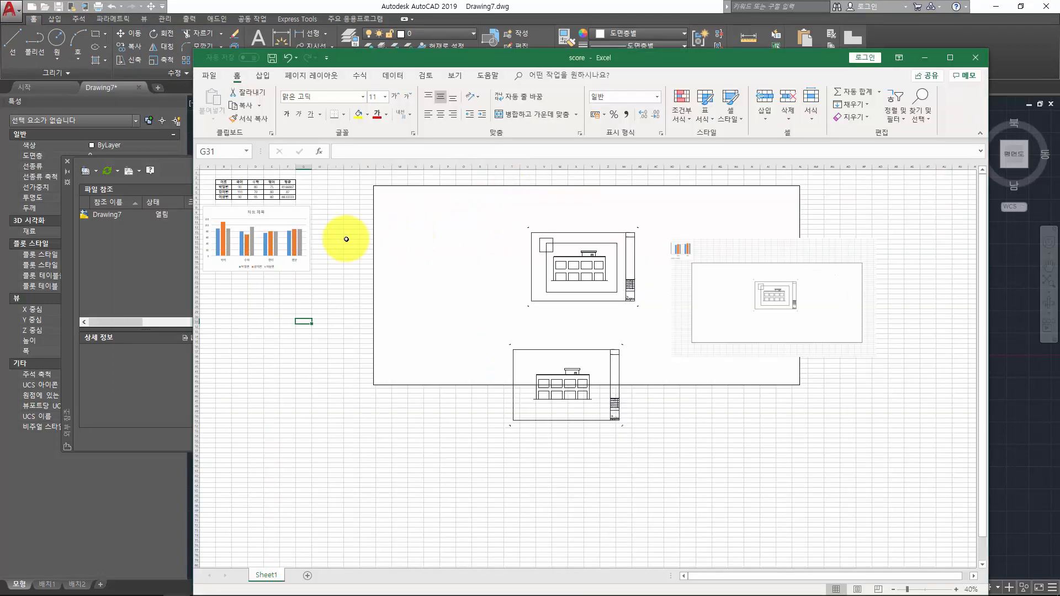
key("alt+Tab")
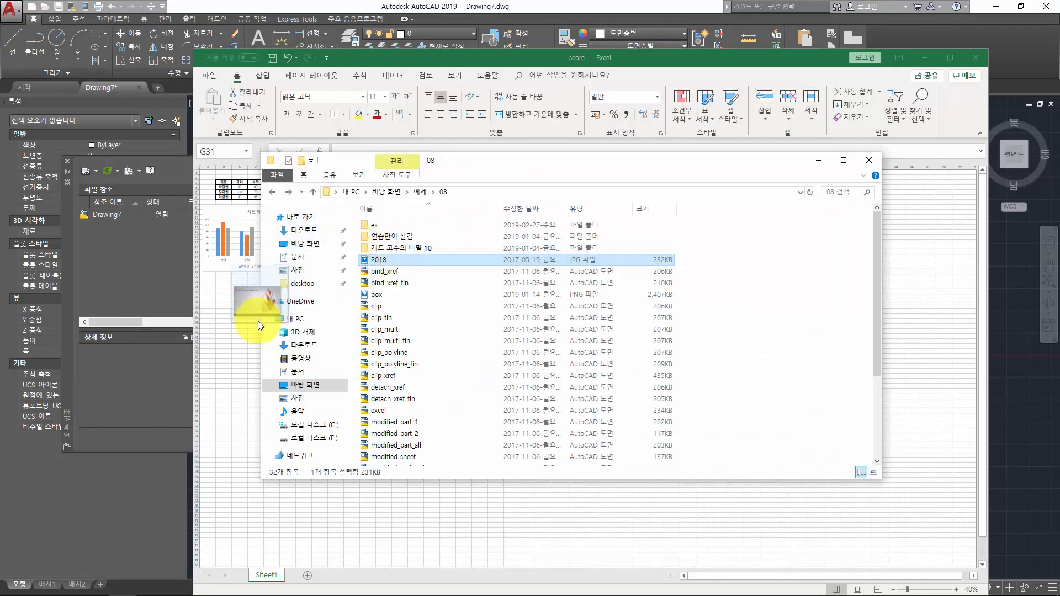
left_click(248, 331)
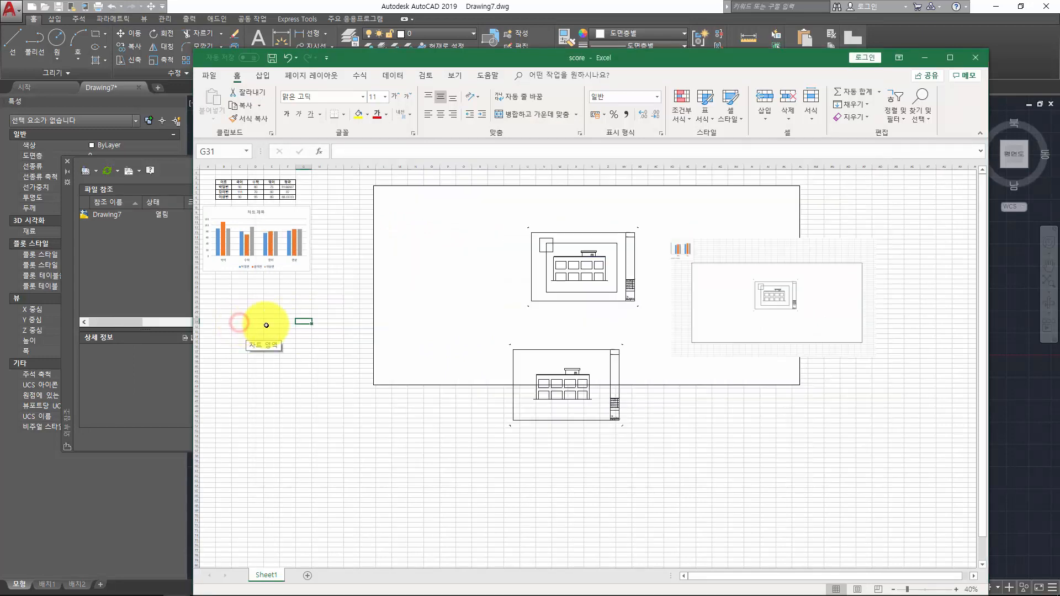
Try again to place the 2018 image from folder 08 in the empty cells below the embedded drawings in the score workbook.
left_click(293, 327)
key("alt+Tab")
left_click_drag(381, 263, 485, 539)
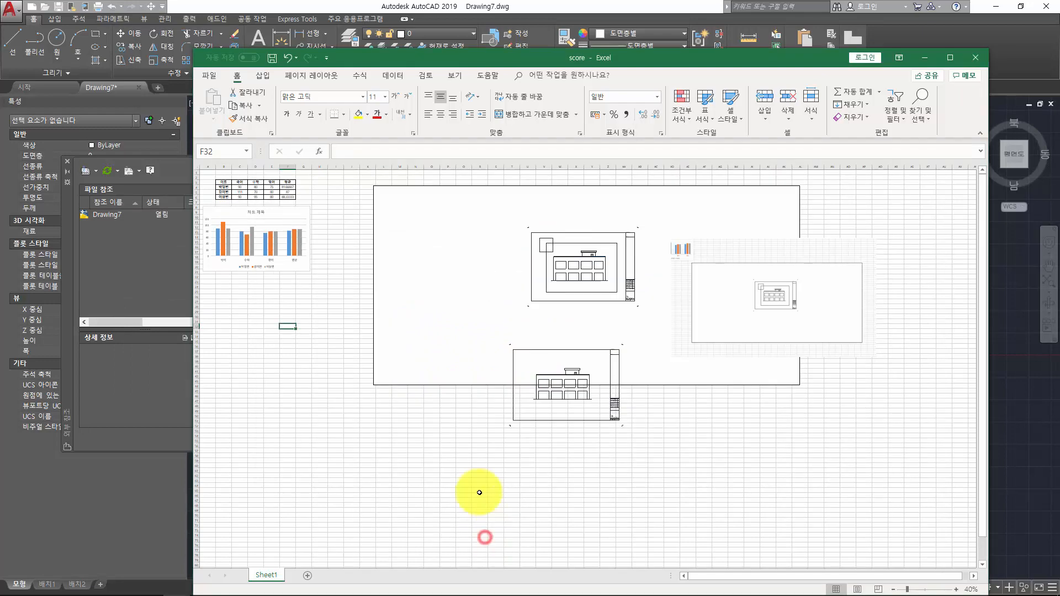
left_click(478, 490)
scroll(462, 457, "down", 4)
scroll(463, 457, "up", 4)
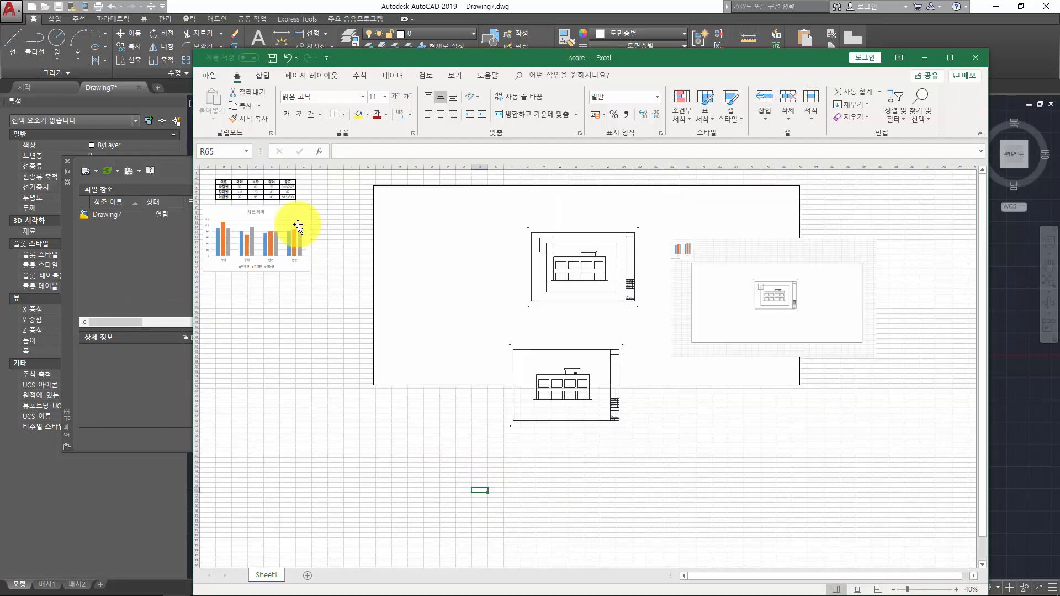
Insert the box picture from the desktop into the score workbook's sheet and move it beside the lower embedded drawing.
left_click(423, 261)
left_click(319, 324)
left_click(217, 83)
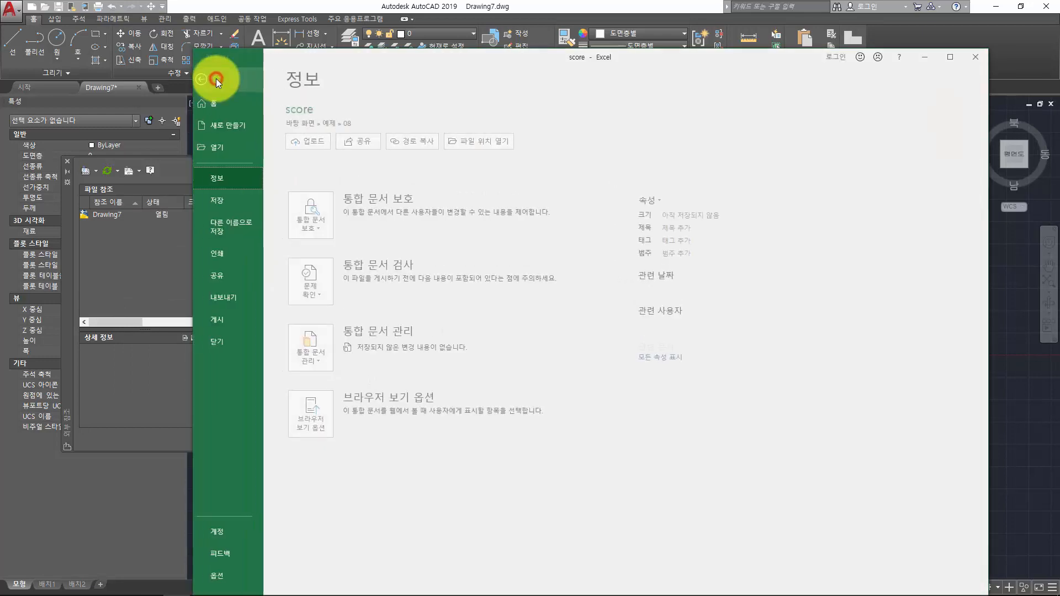
key("Escape")
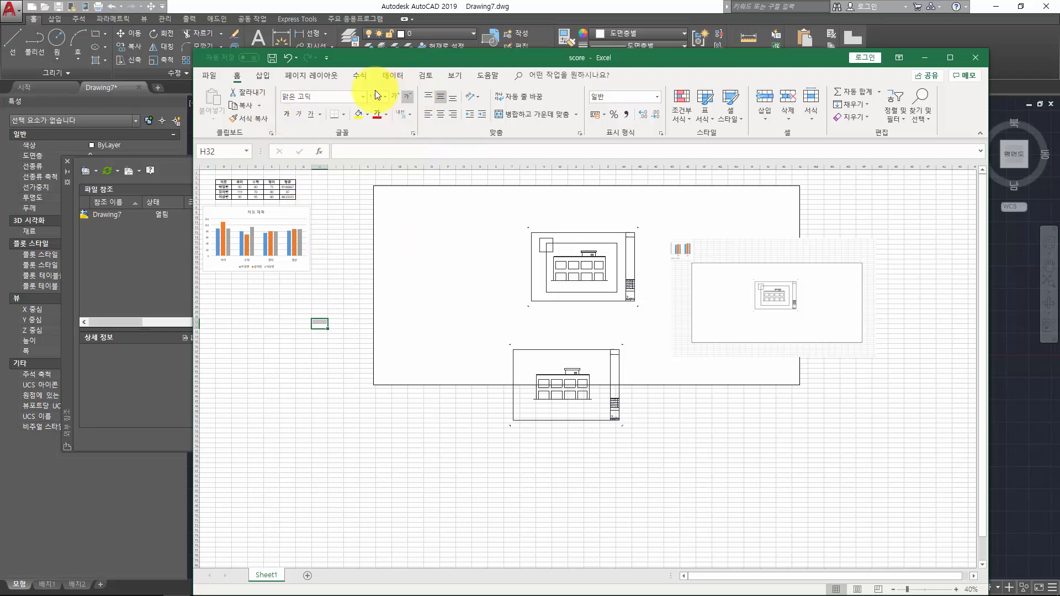
left_click(266, 76)
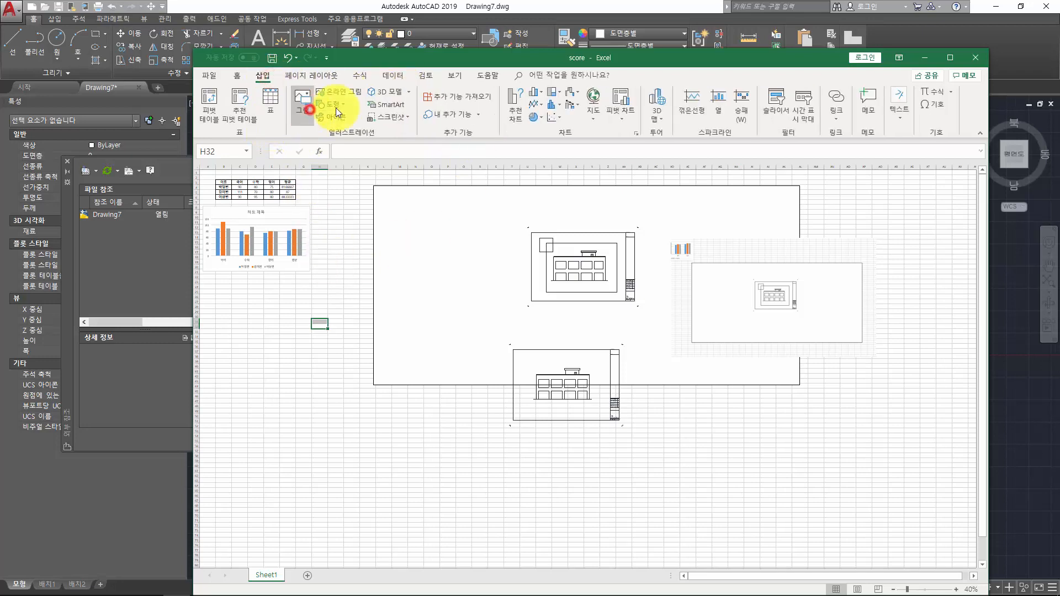
left_click(401, 200)
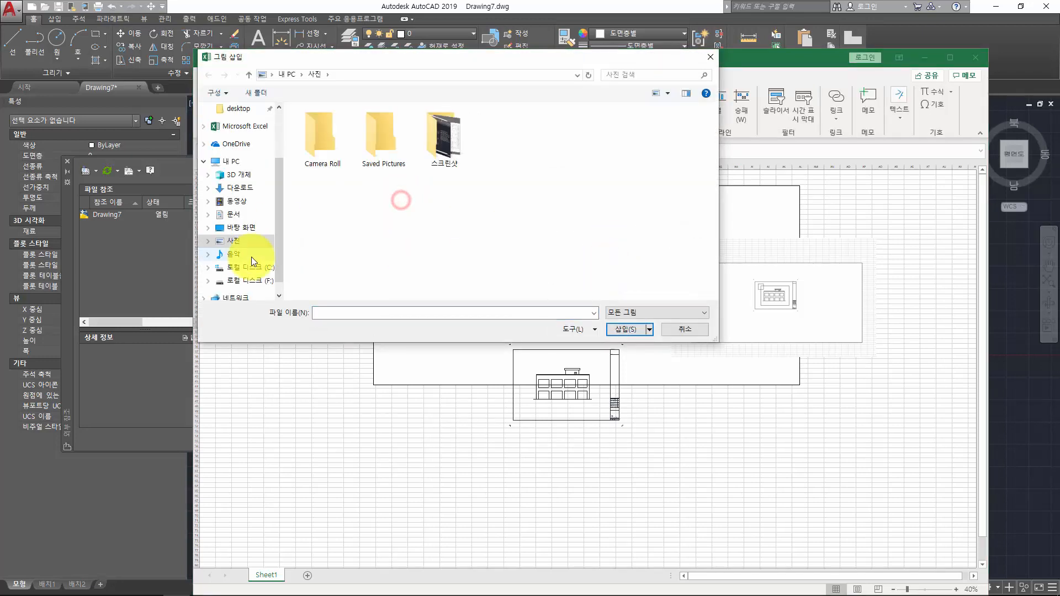
left_click(244, 227)
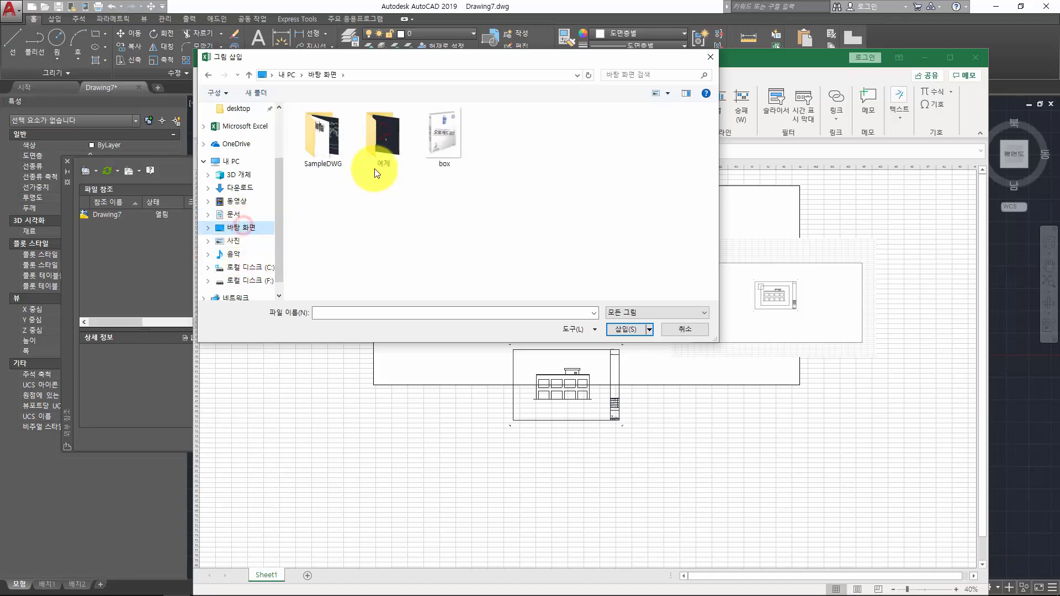
double_click(444, 137)
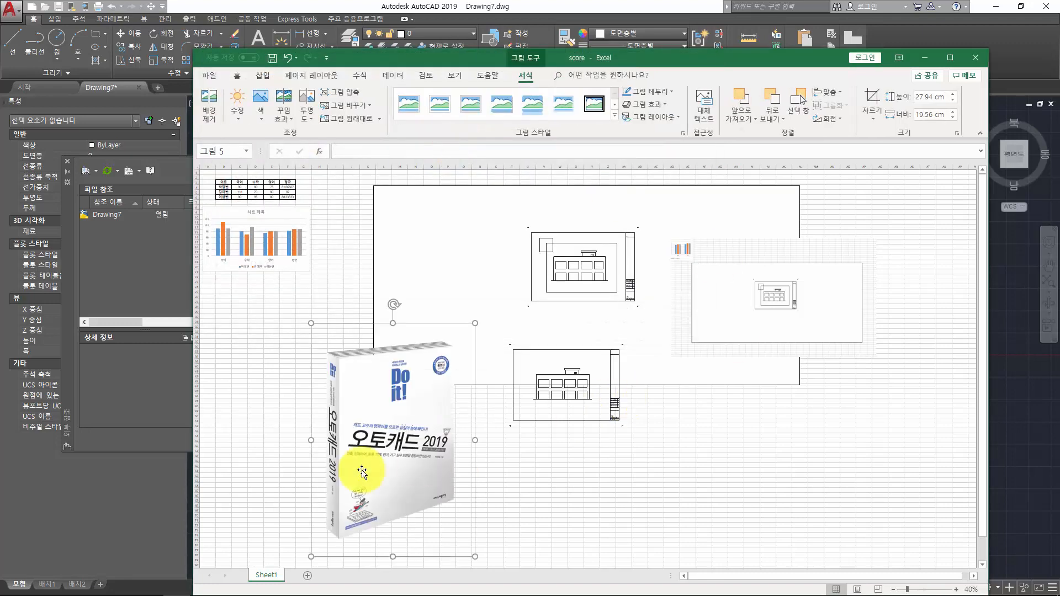
left_click_drag(346, 471, 661, 450)
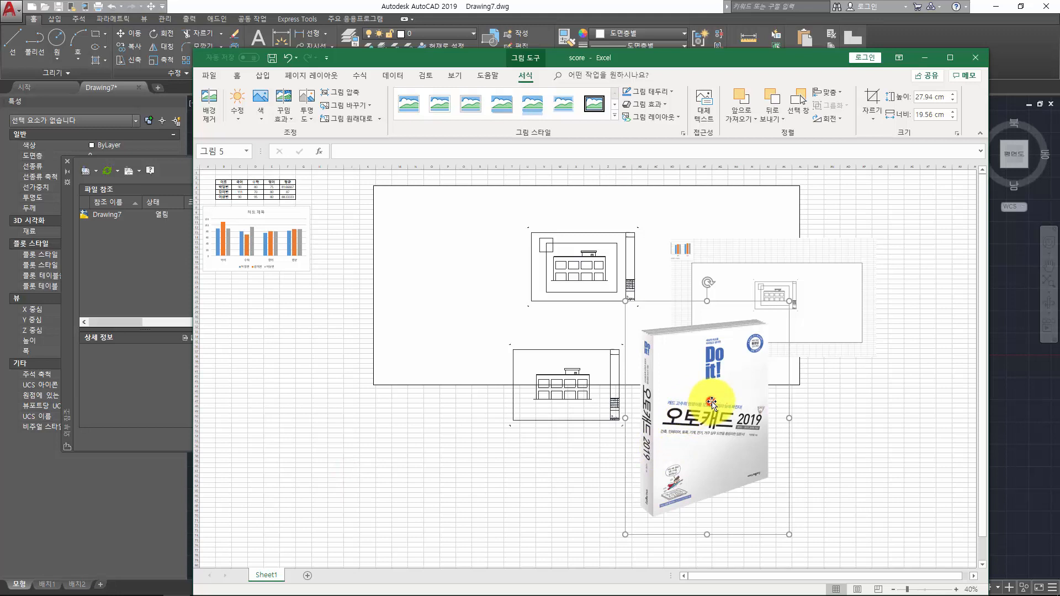
Copy the inserted book picture and paste it as an OLE object into Drawing7 in AutoCAD, near the origin.
left_click(560, 11)
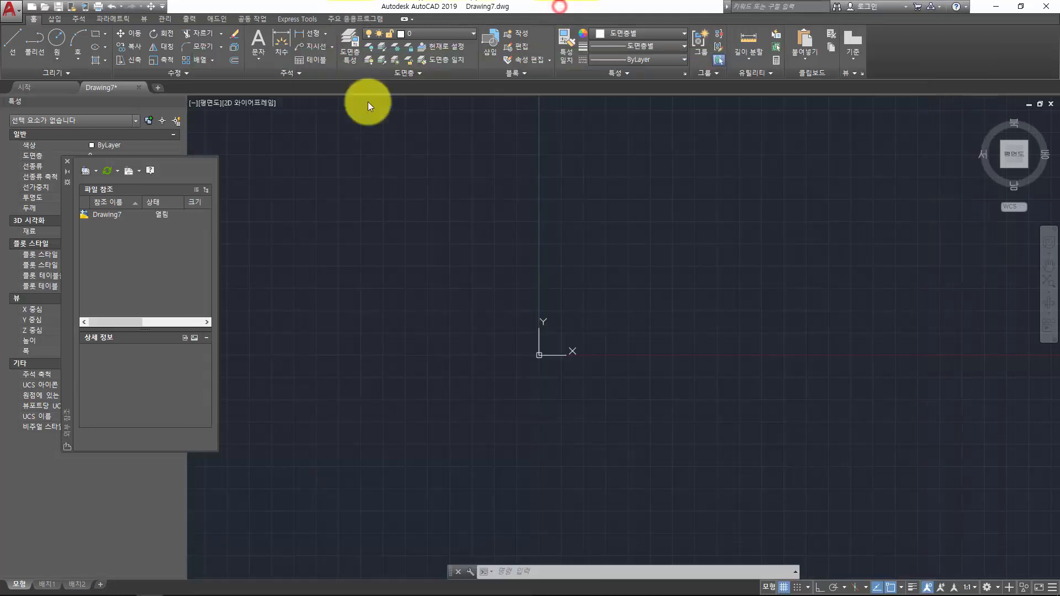
key("ctrl+v")
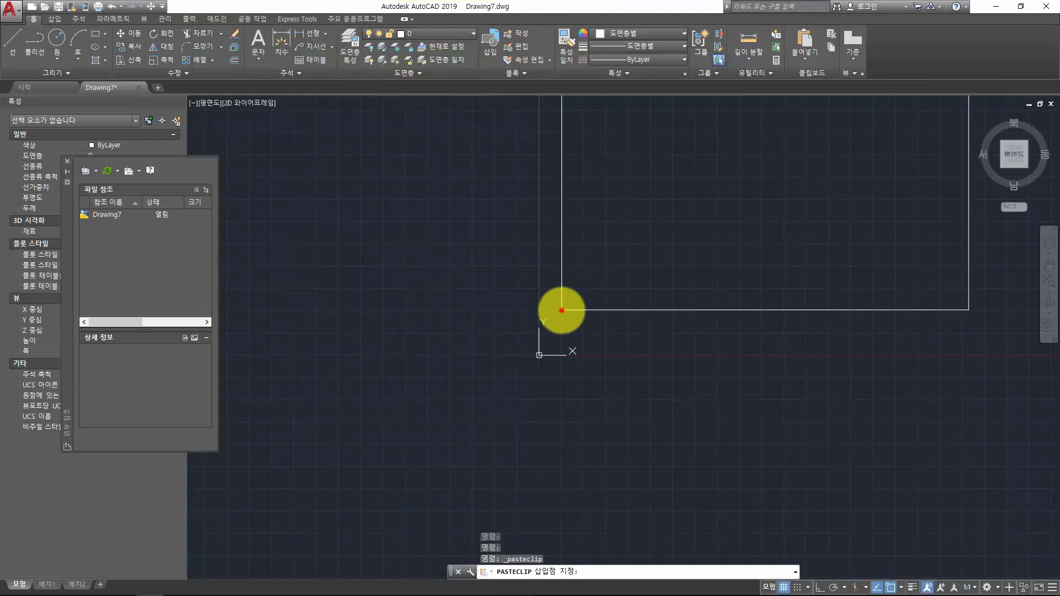
left_click(558, 305)
scroll(640, 188, "down", 2)
middle_click_drag(648, 175, 610, 233)
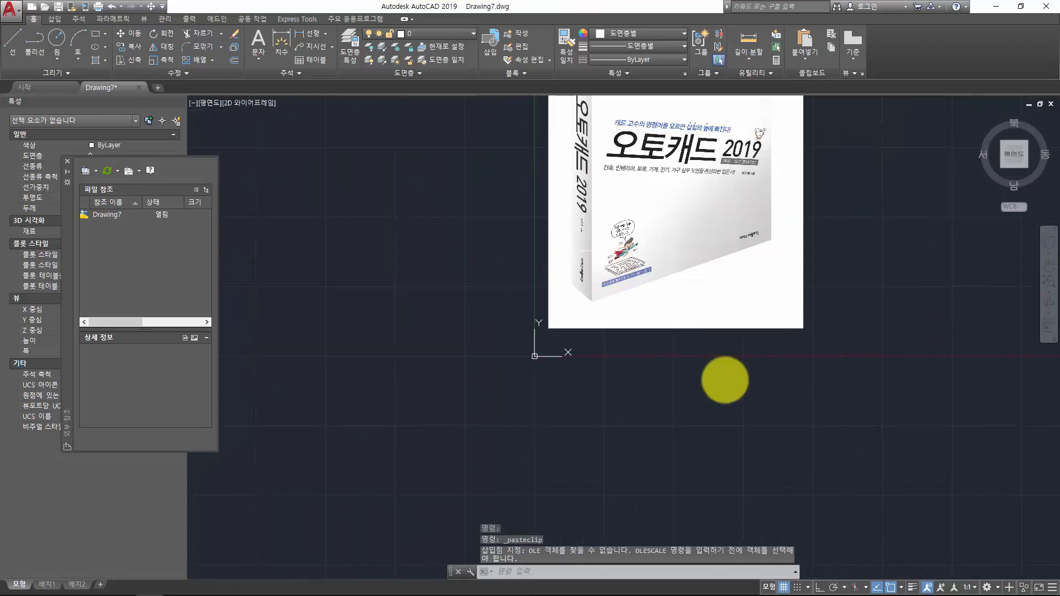
Select the pasted book picture, move the external references palette clear of the properties, and check the object's source application.
left_click(733, 387)
left_click(604, 226)
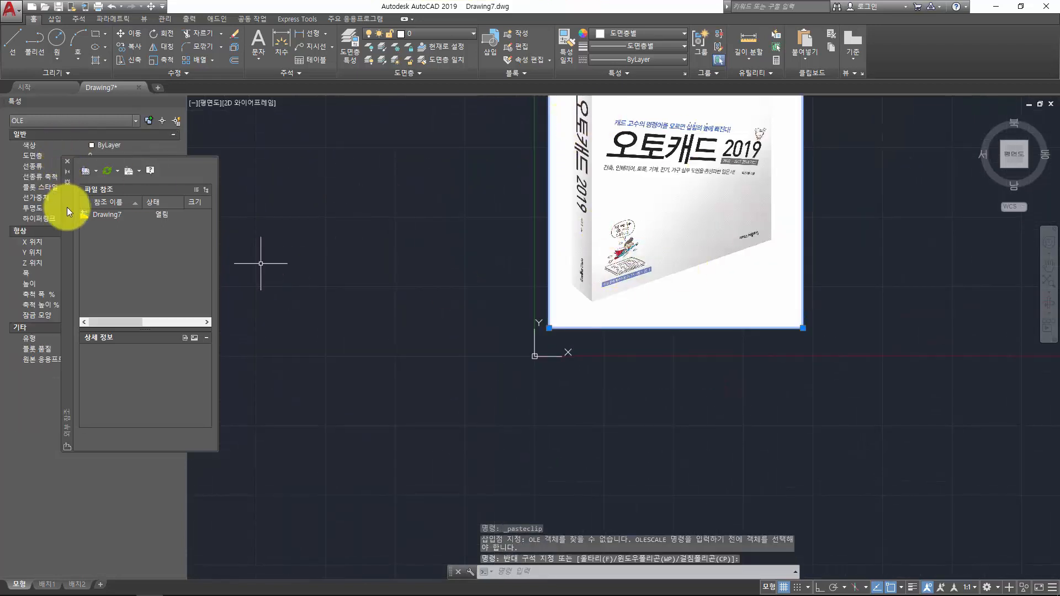
left_click_drag(68, 207, 260, 208)
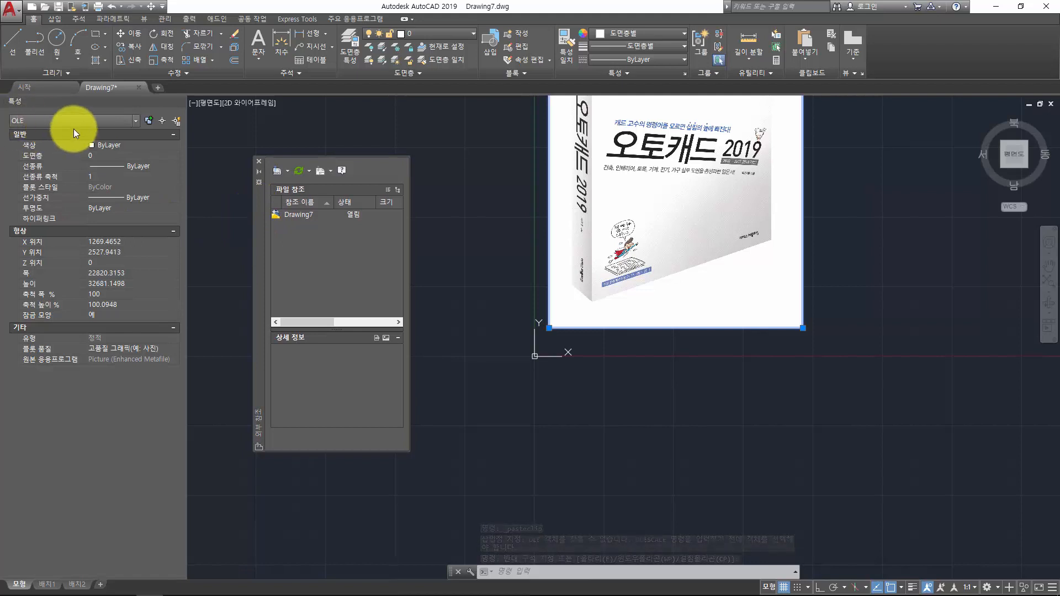
left_click(51, 359)
left_click(114, 360)
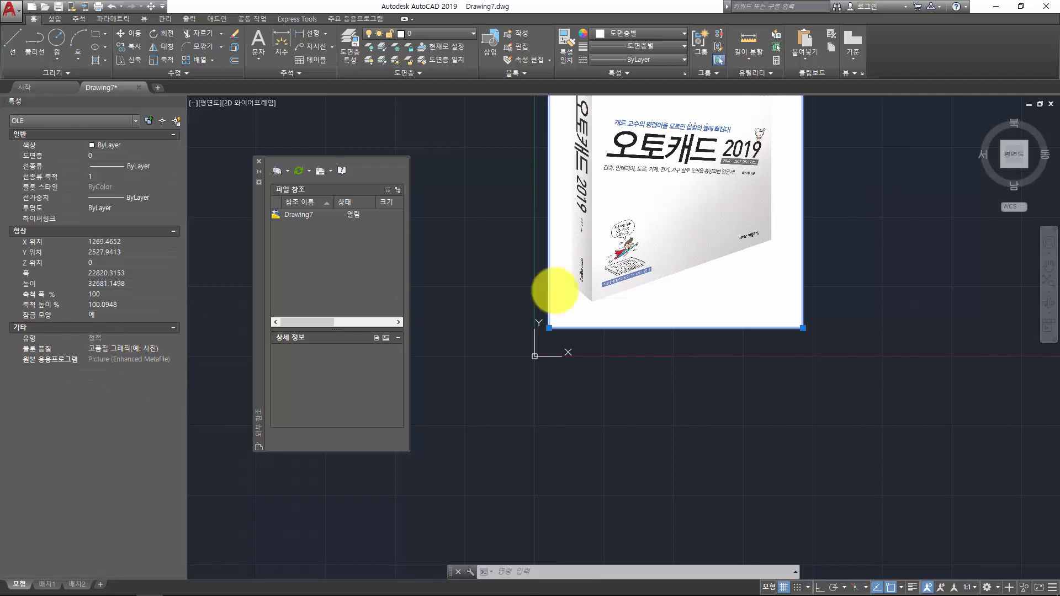
Try to open the pasted book picture for editing in its source application.
double_click(675, 288)
double_click(666, 333)
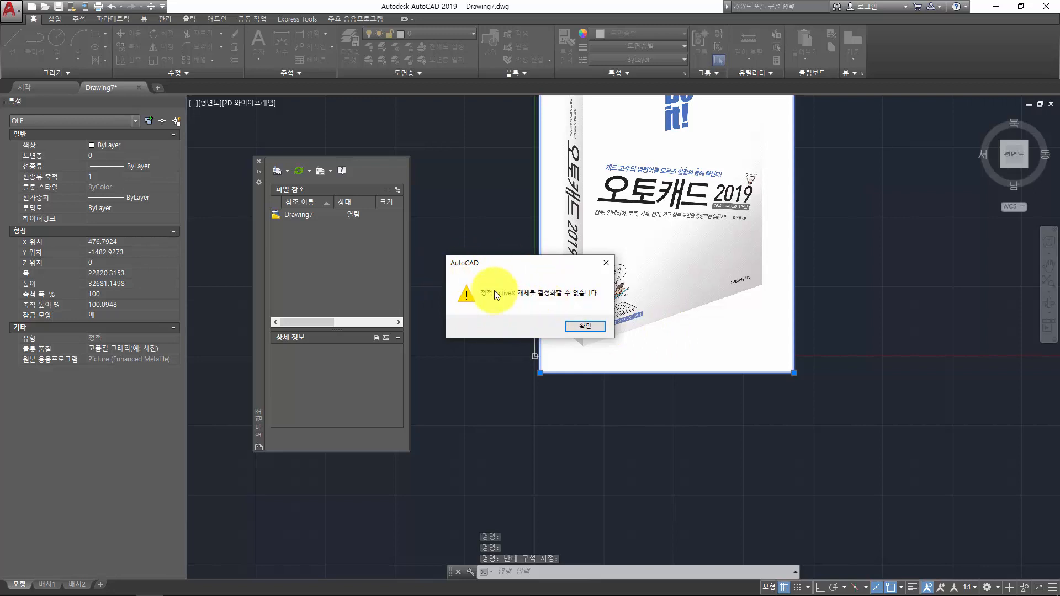
left_click(575, 325)
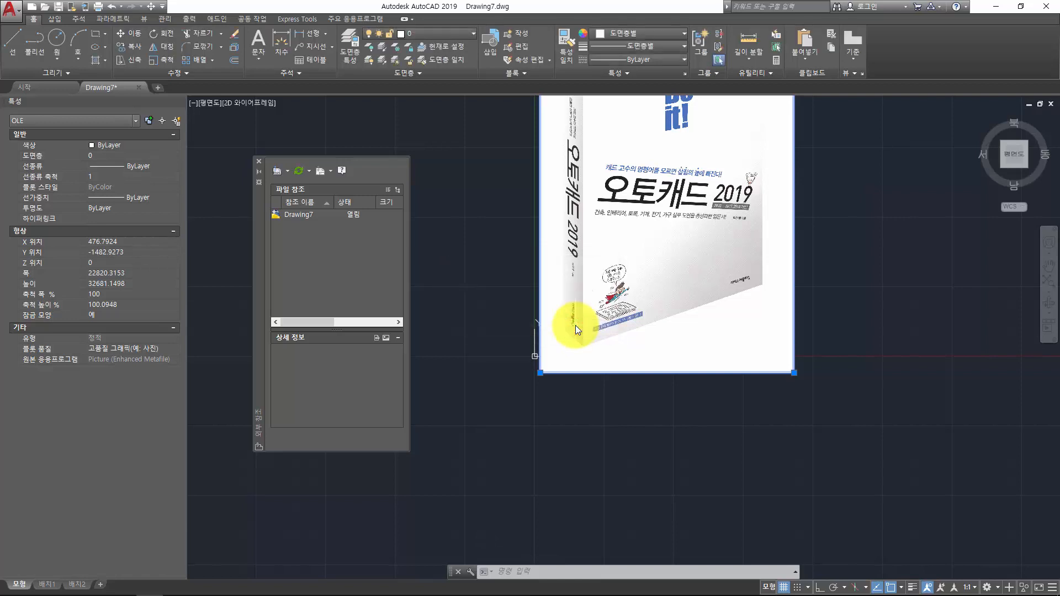
left_click(617, 314)
left_click(574, 375)
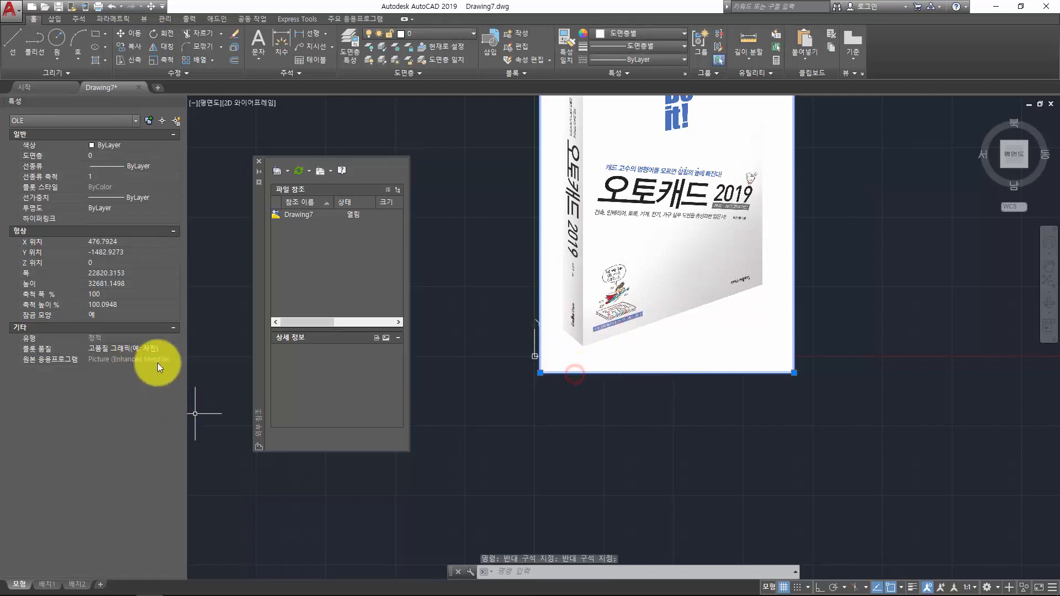
left_click(620, 404)
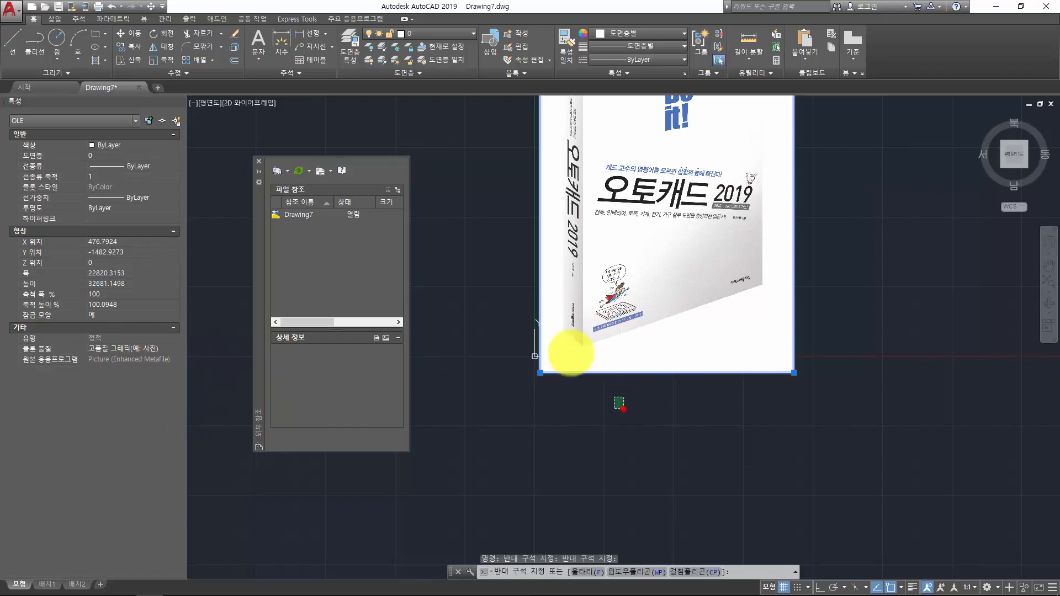
left_click(542, 338)
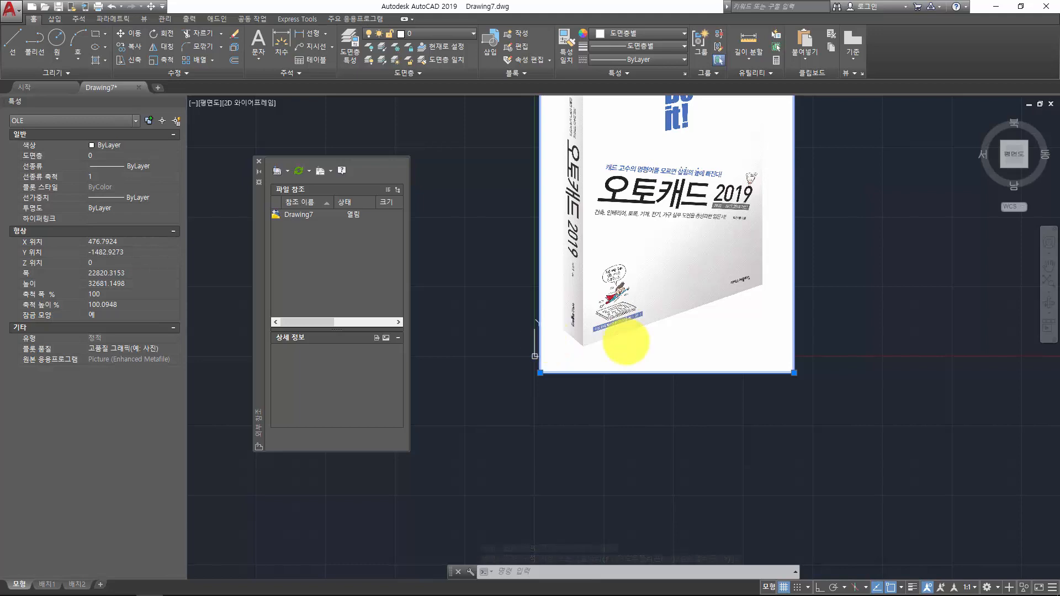
Switch to the score workbook to examine the original book picture, and return to Drawing7 to compare the whole pasted copy.
key("alt+Tab")
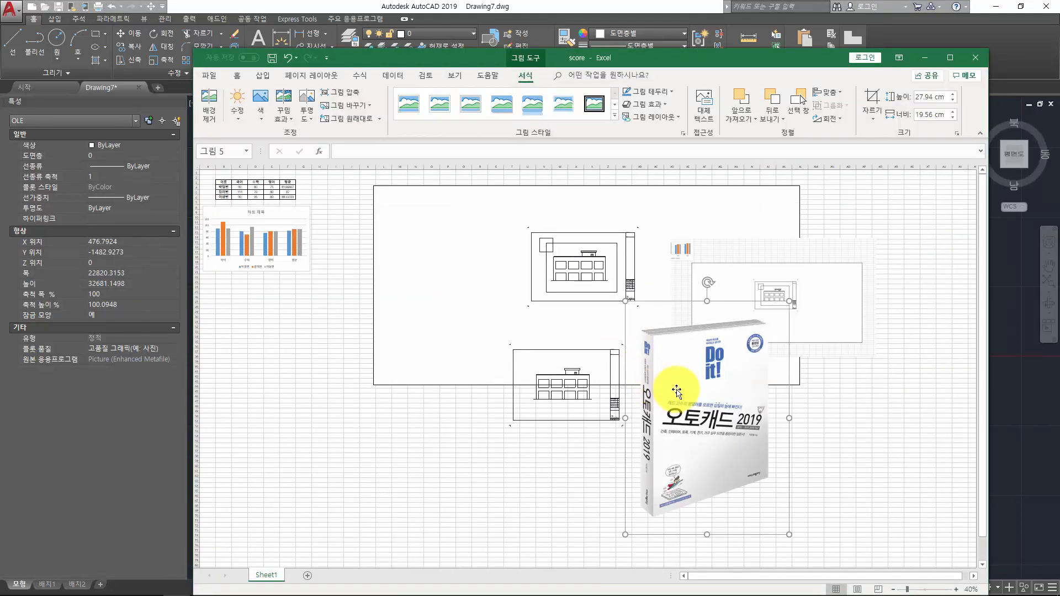
left_click(809, 404)
left_click(727, 404)
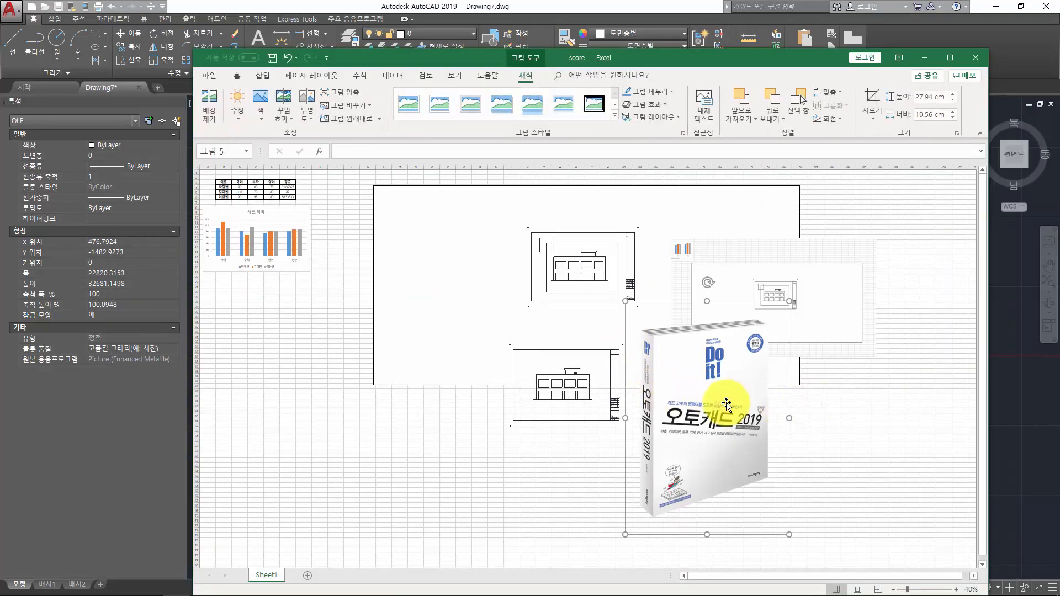
left_click(454, 7)
left_click(608, 188)
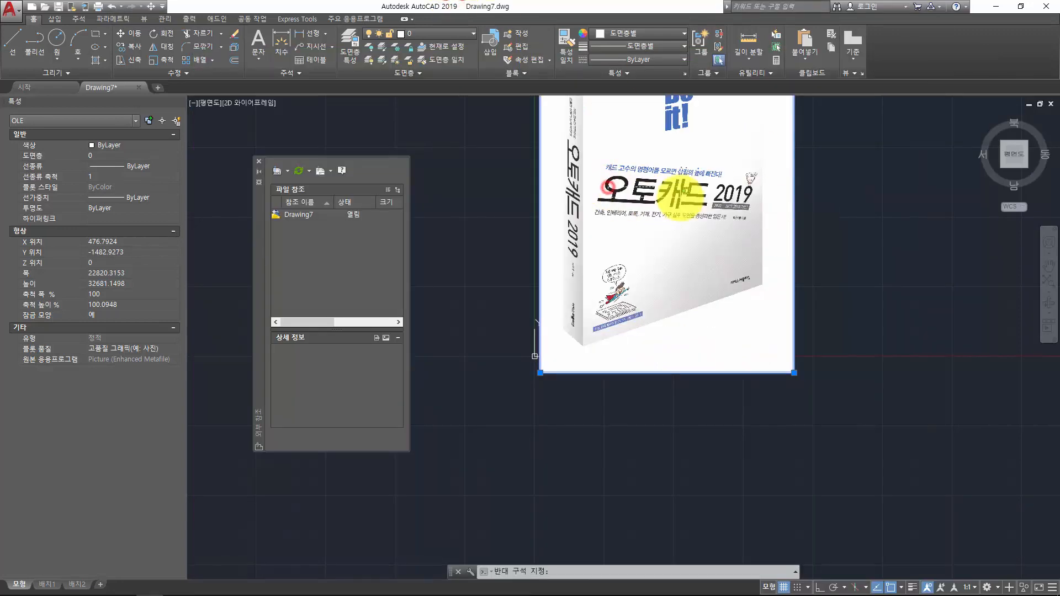
left_click(683, 194)
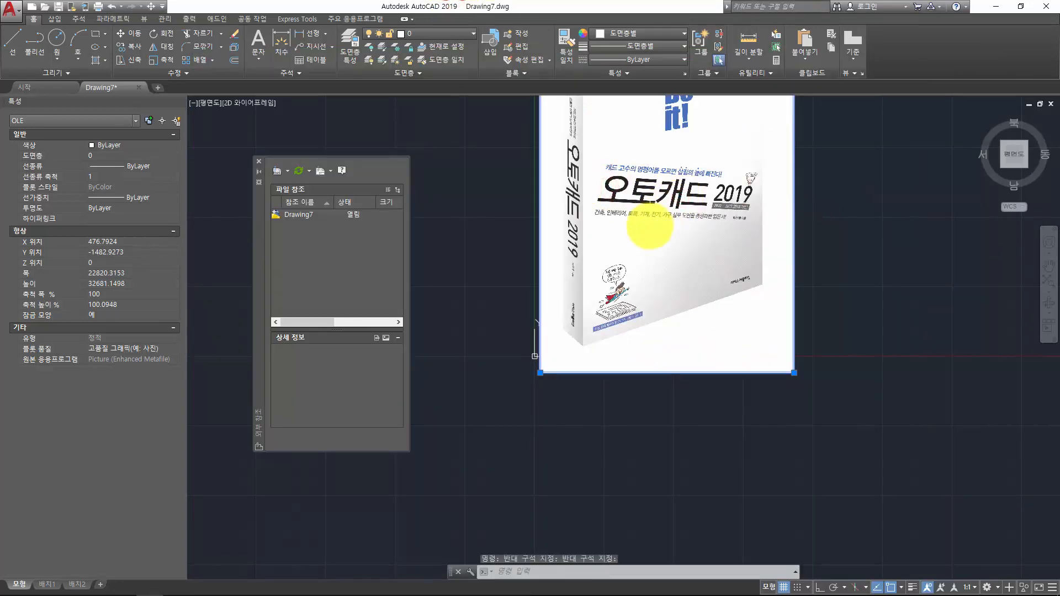
scroll(651, 226, "down", 2)
middle_click_drag(685, 245, 639, 335)
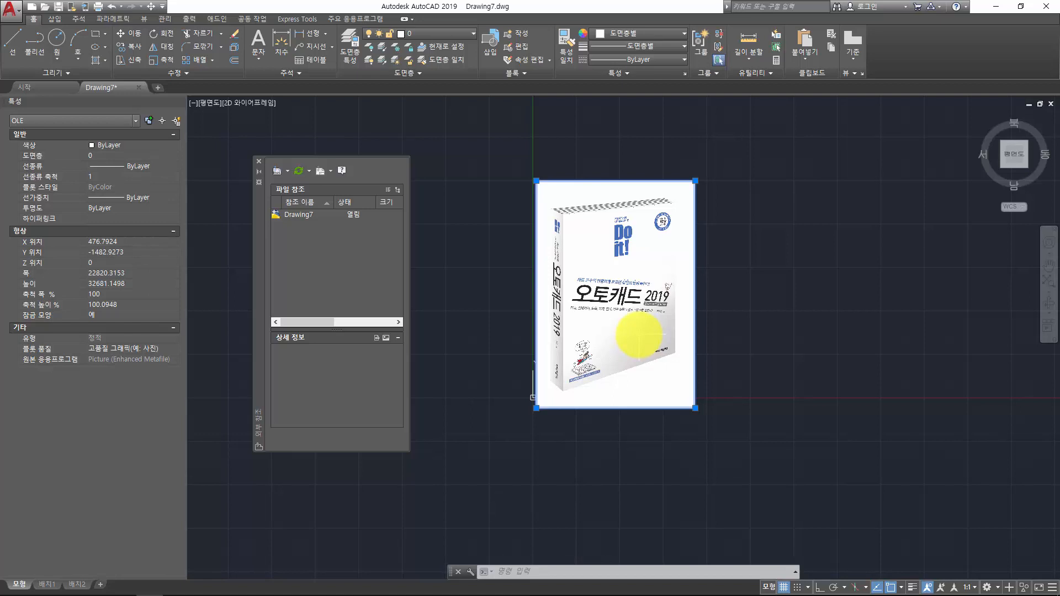
Start Paint with the mspaint command and open the JPG image 2018 from folder 08 in it.
key("super+r")
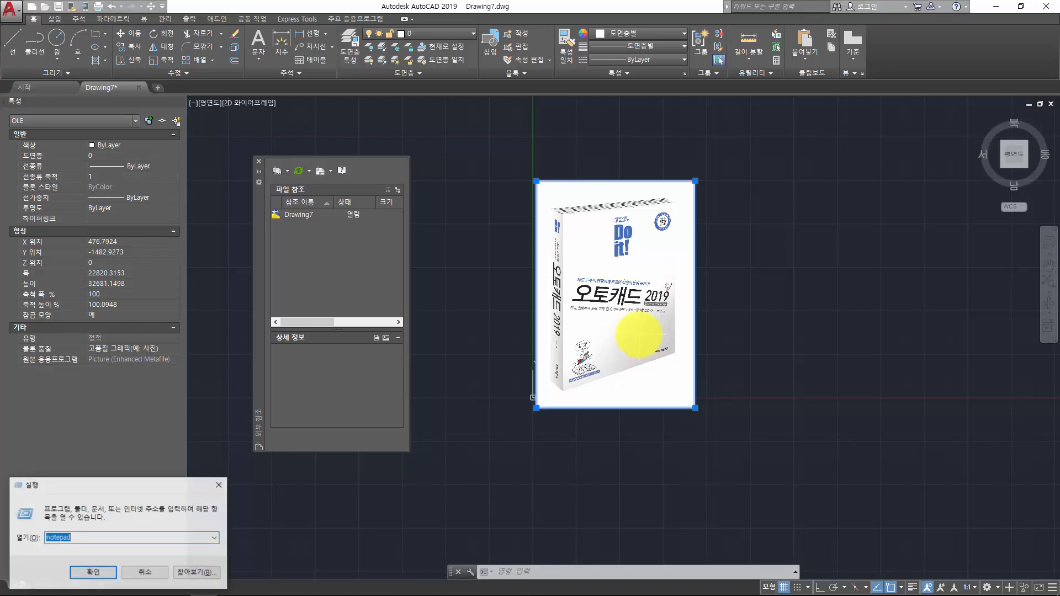
type("mspaint")
key("Return")
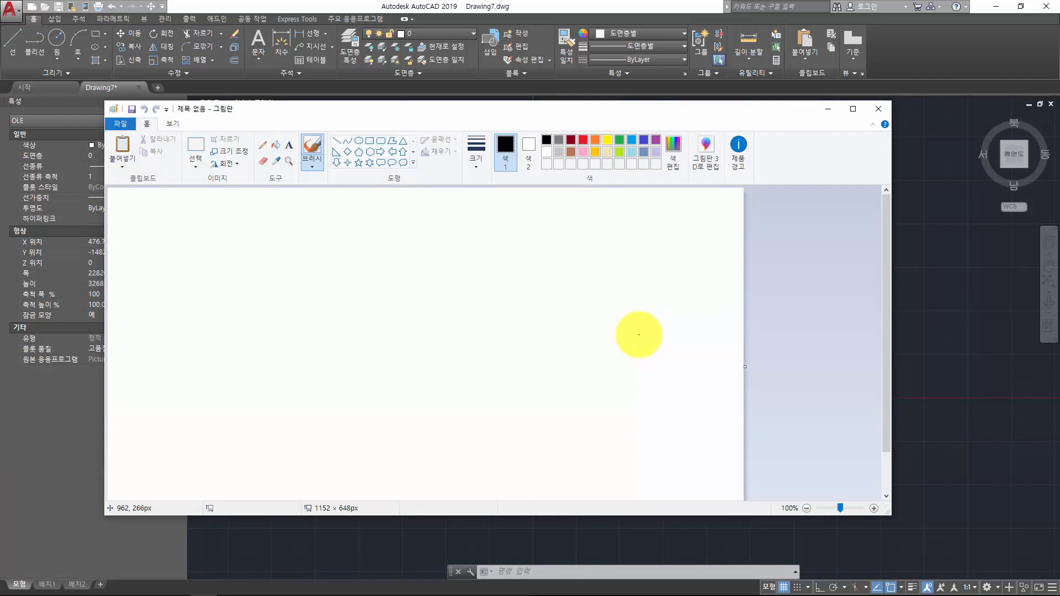
key("alt+Tab")
key("alt+Tab")
key("alt+Tab")
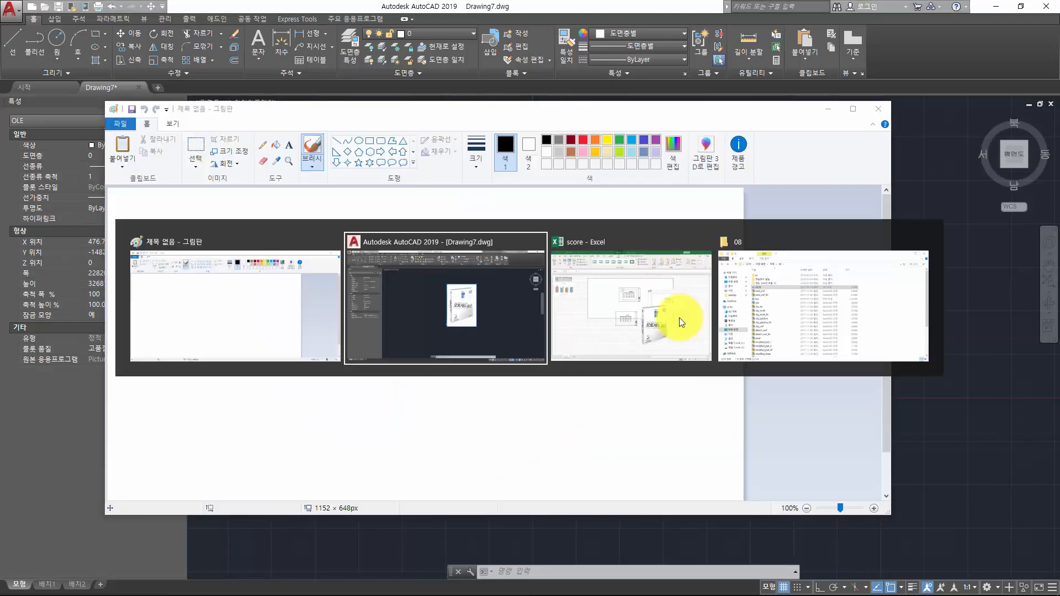
key("alt+Tab")
key("alt+Tab")
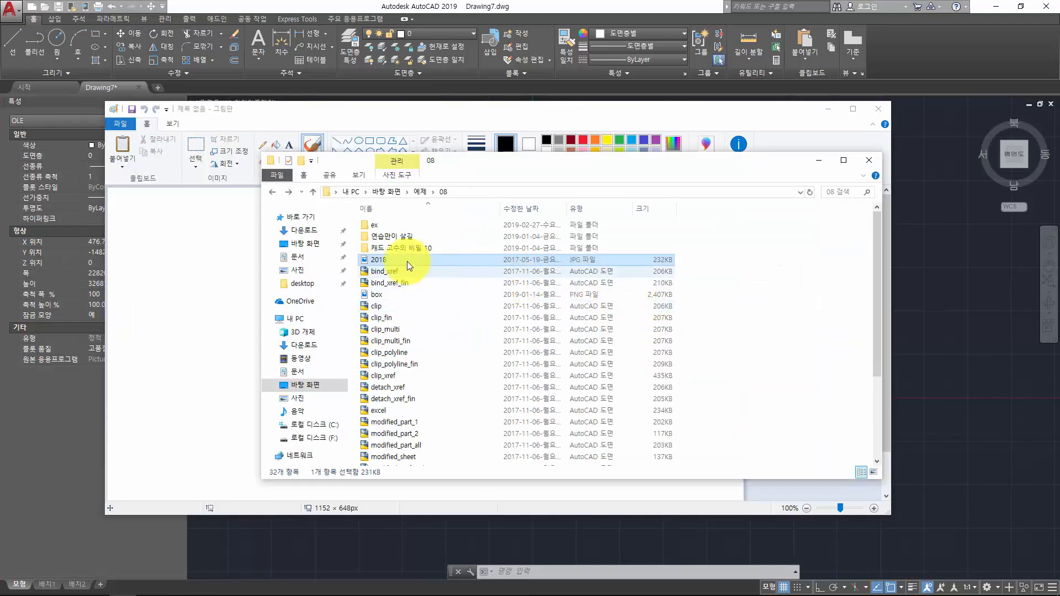
mouse_move(406, 260)
left_mouse_down()
mouse_move(279, 273)
mouse_move(211, 249)
left_mouse_up()
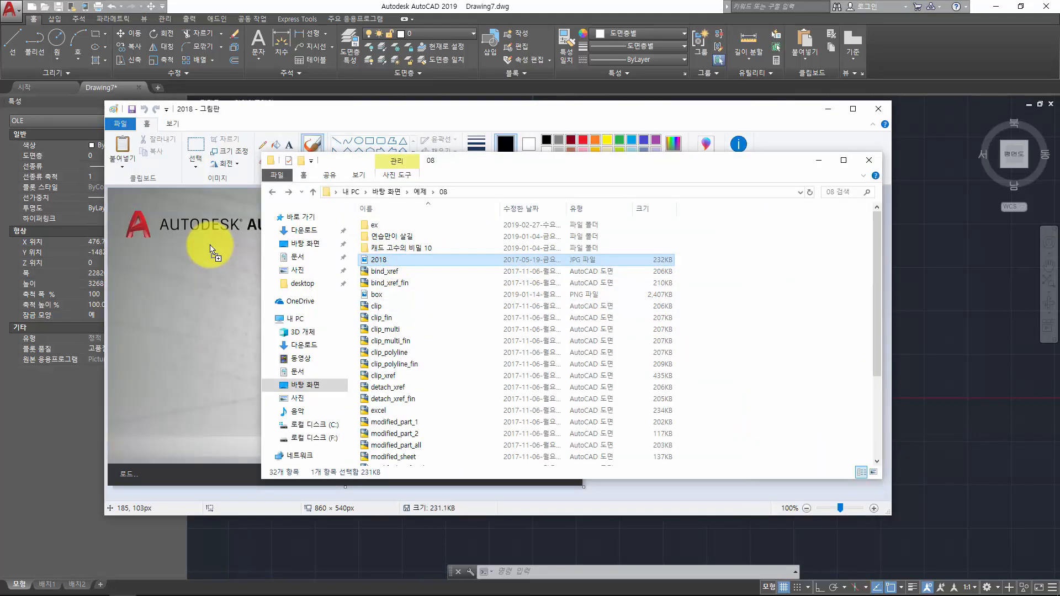
left_click(294, 109)
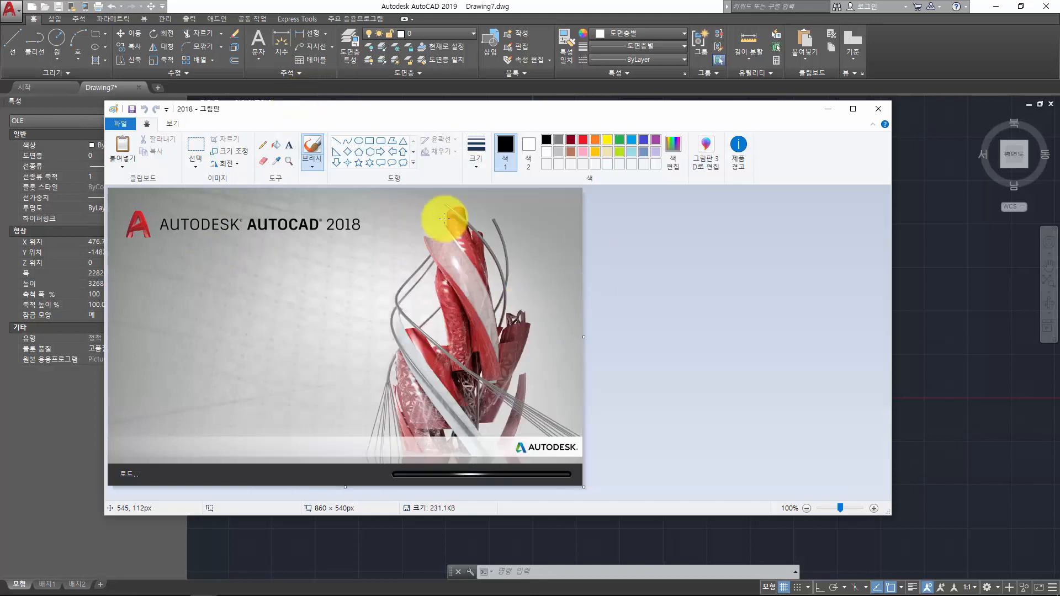
Copy the entire 2018 image from Paint and paste it into Drawing7 in the empty area beside the book picture.
key("ctrl+a")
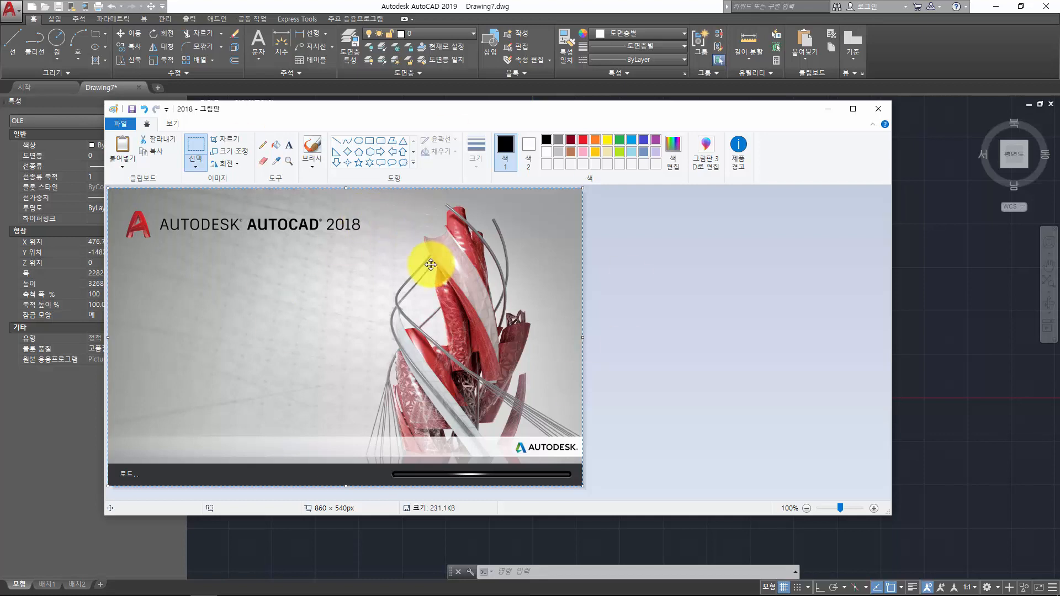
left_click(480, 6)
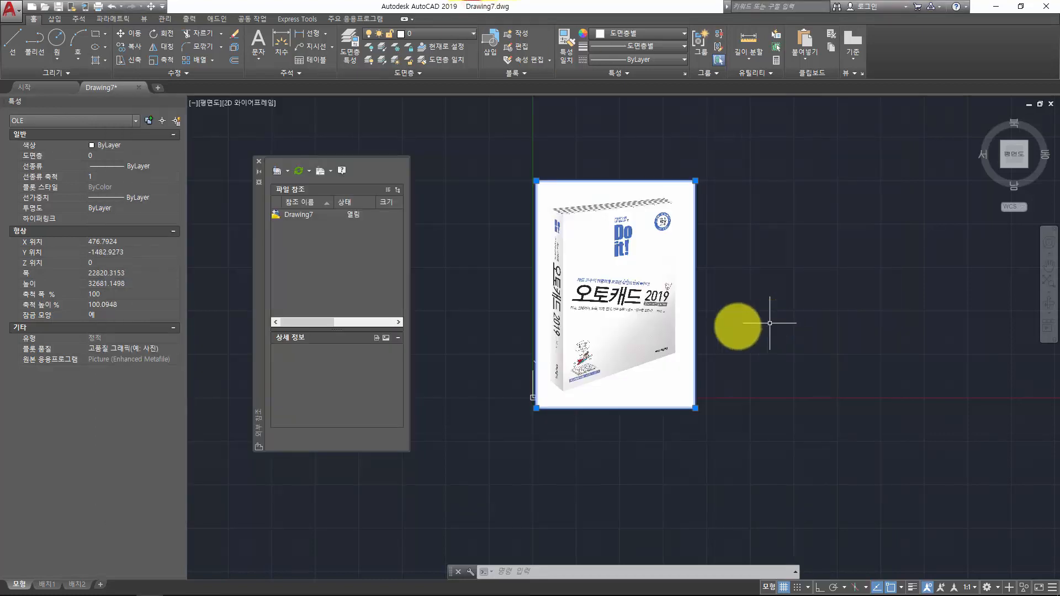
key("ctrl+v")
left_click(793, 275)
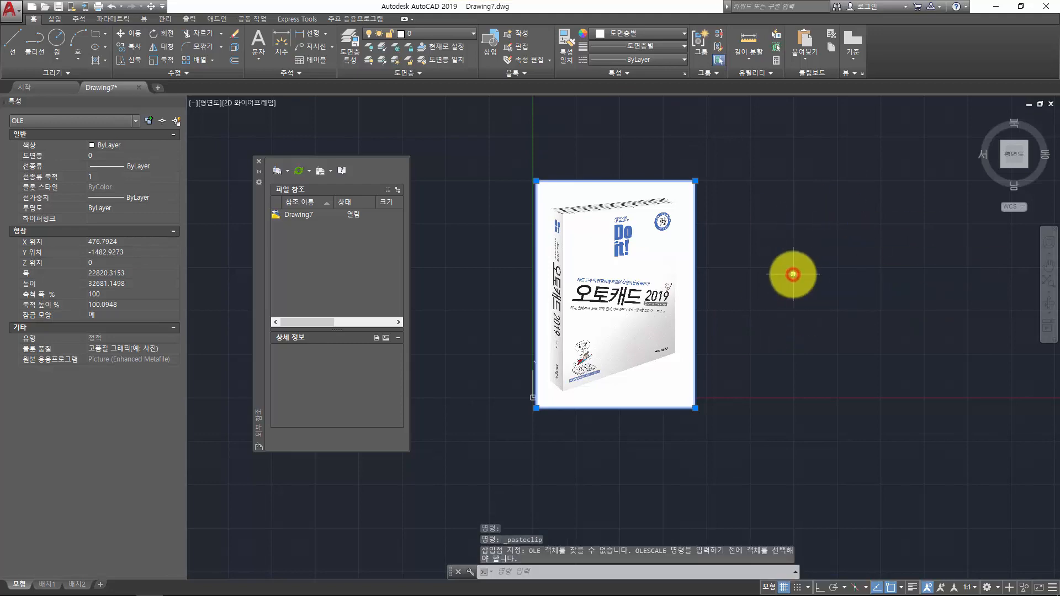
scroll(800, 274, "up", 12)
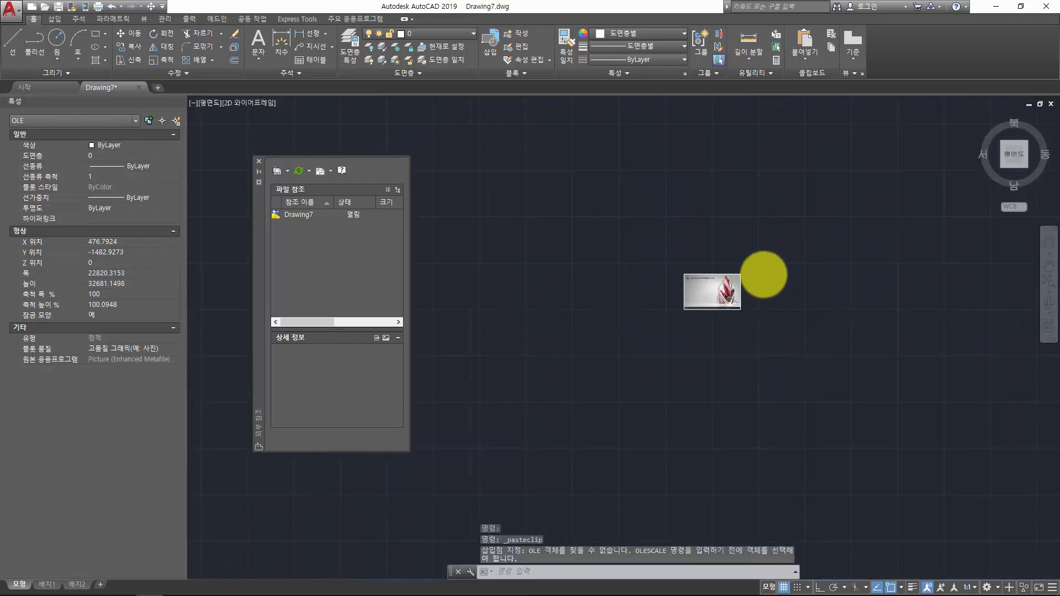
scroll(763, 275, "up", 7)
middle_click_drag(685, 317, 776, 271)
Select the pasted 2018 picture in Drawing7 and examine its OLE type and source application in the properties.
left_click(731, 364)
left_click(651, 344)
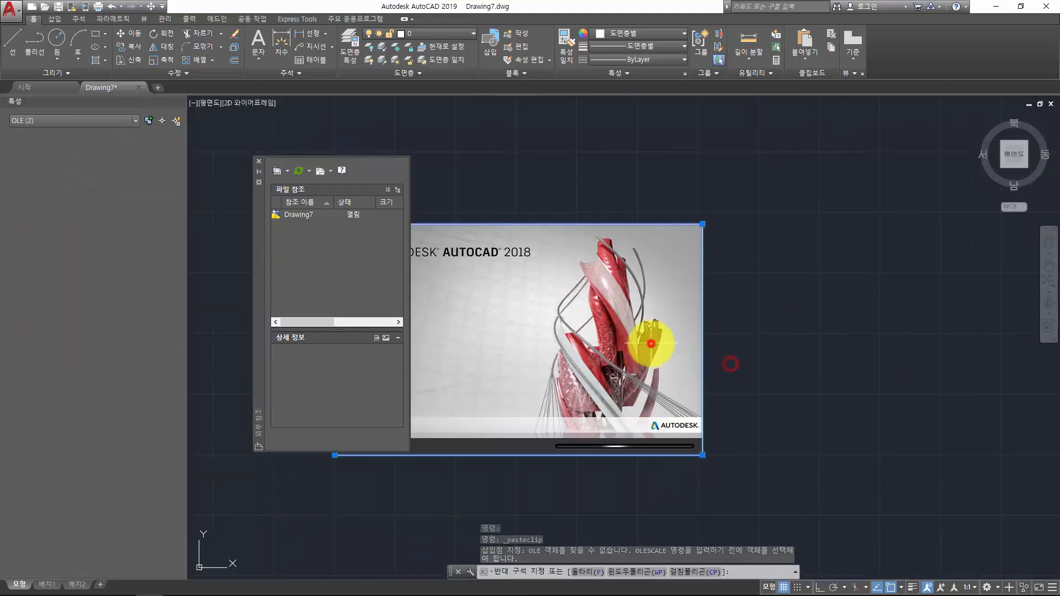
key("Escape")
left_click(764, 323)
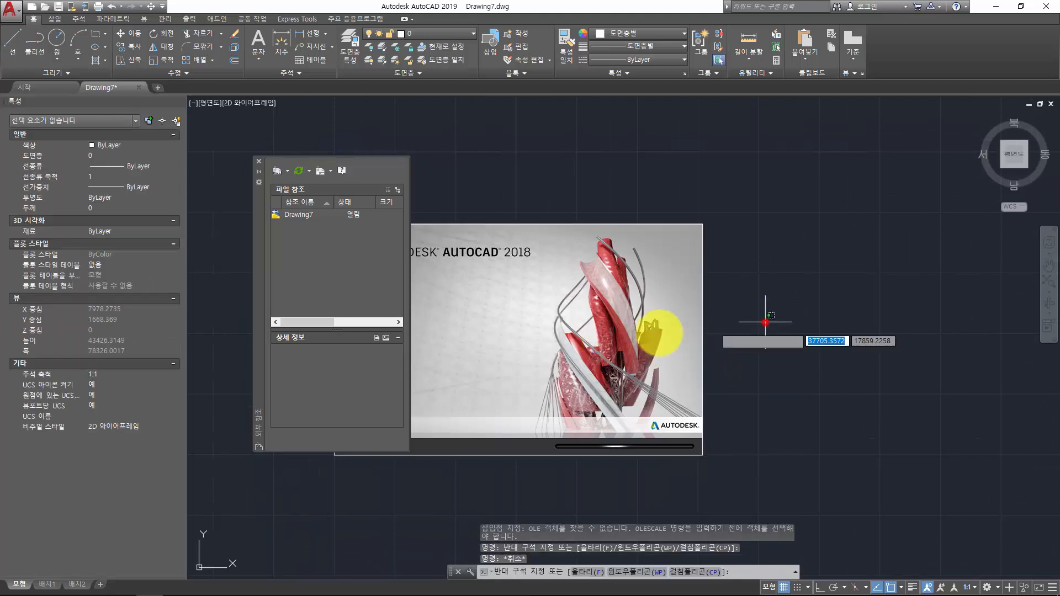
left_click(659, 333)
middle_click_drag(614, 333, 826, 317)
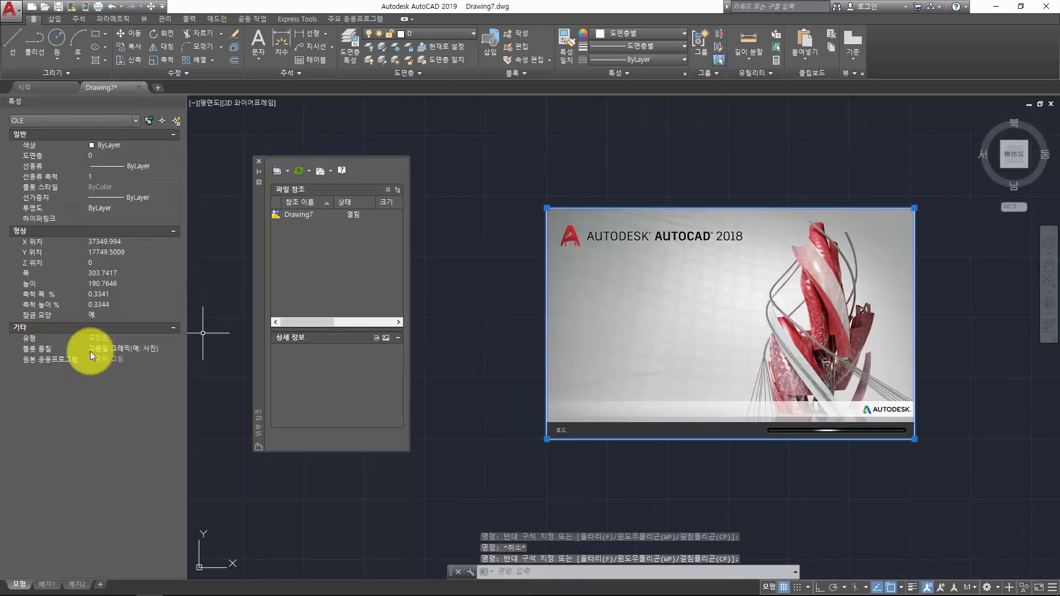
Open the pasted 2018 picture for editing in Paint and check the option for saving a copy under another name.
left_click(655, 334)
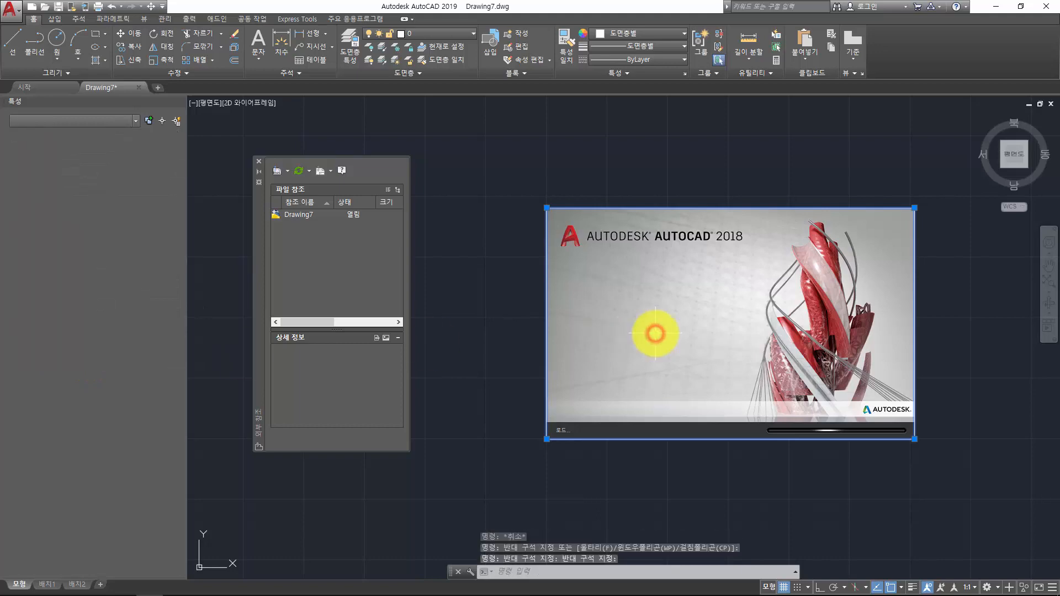
double_click(655, 320)
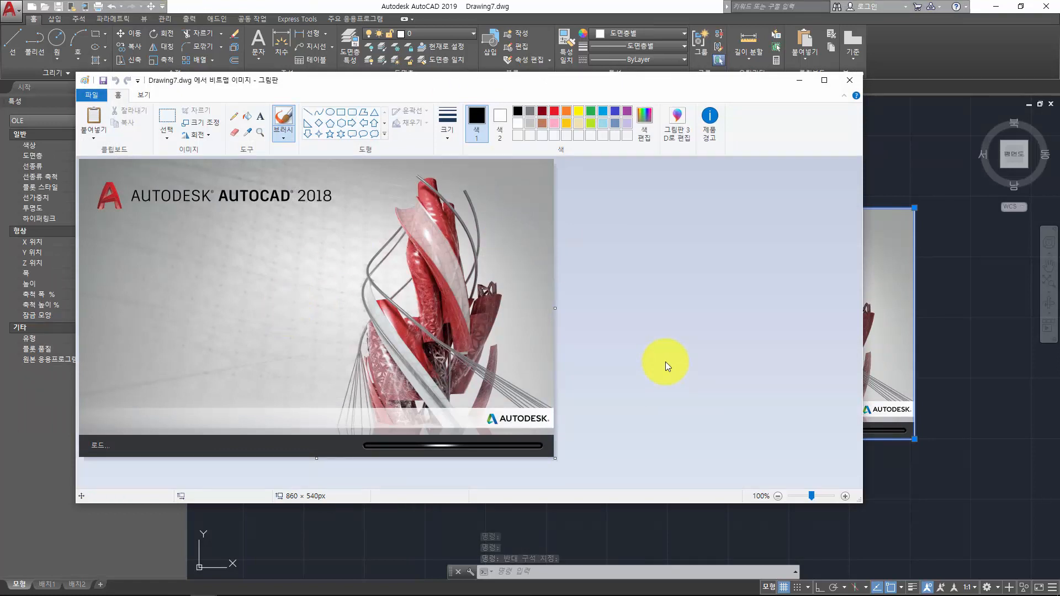
left_click(93, 96)
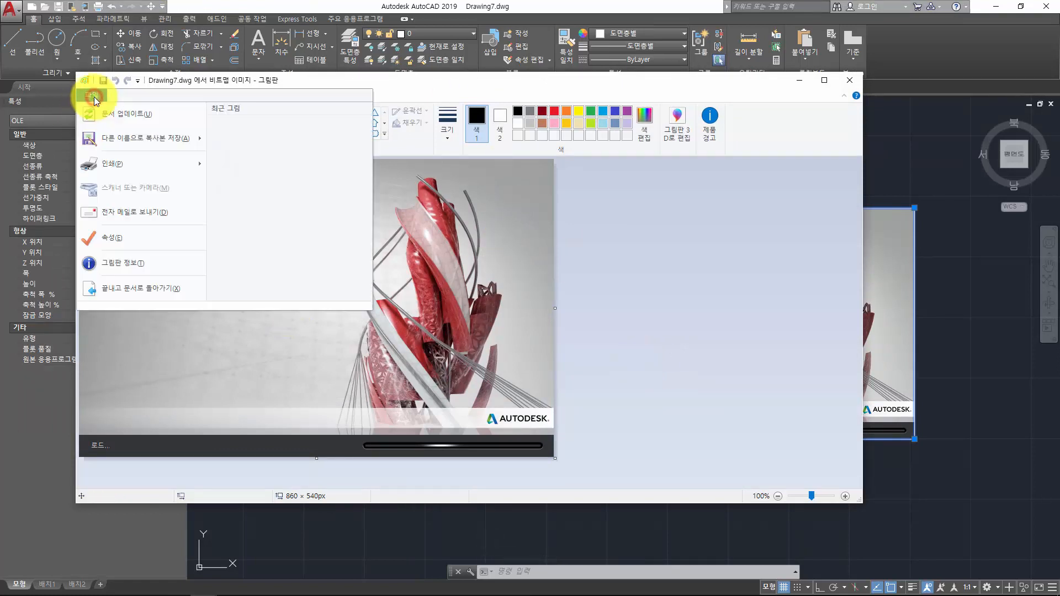
left_click(134, 137)
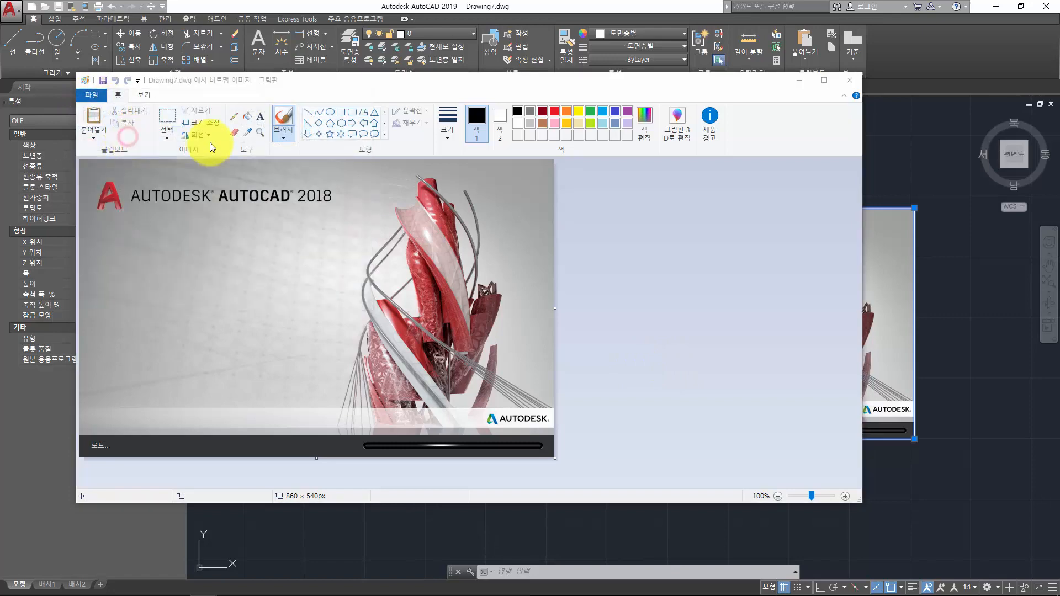
key("Escape")
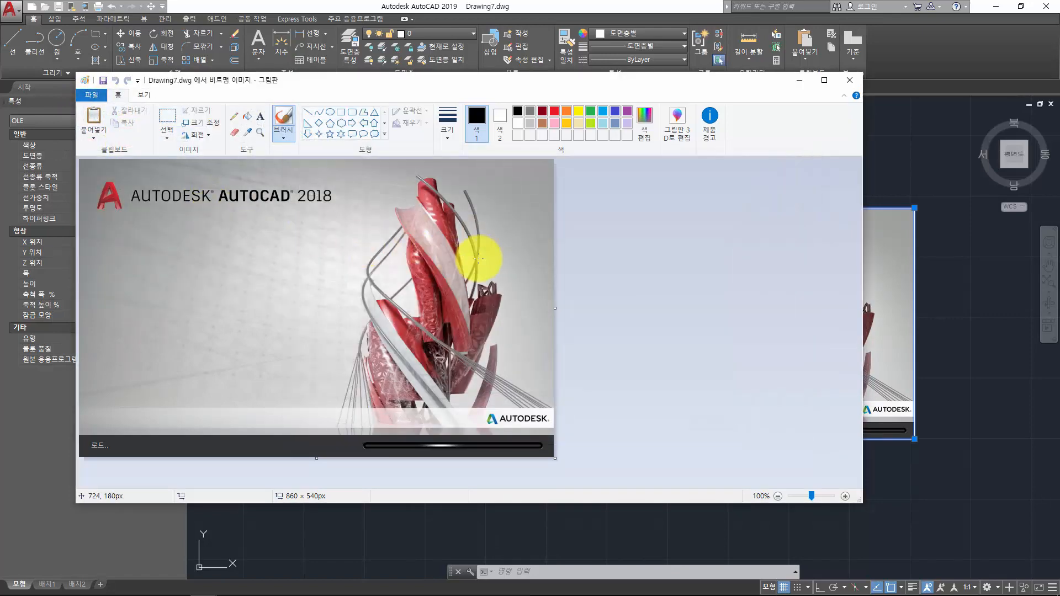
Show how to select the whole image in Paint, clear the selection, and close Paint to return to Drawing7.
key("ctrl+a")
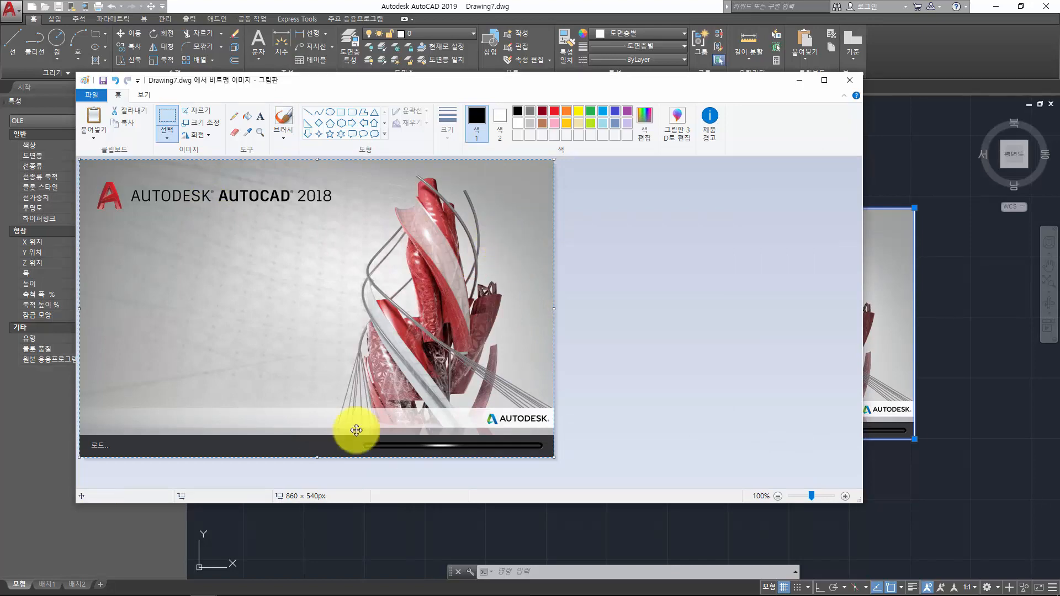
key("Escape")
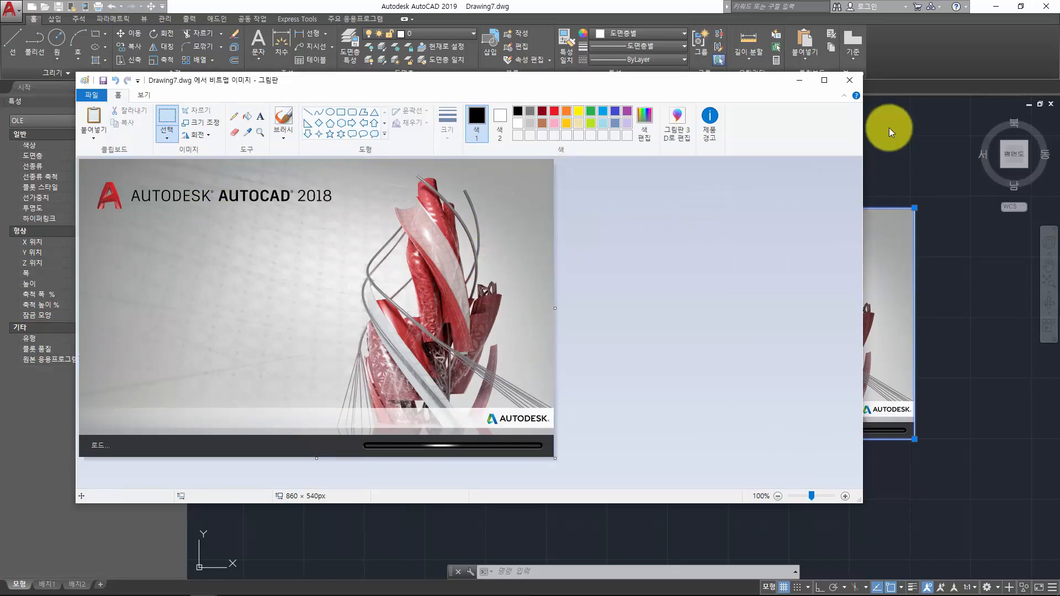
left_click(855, 81)
left_click(779, 177)
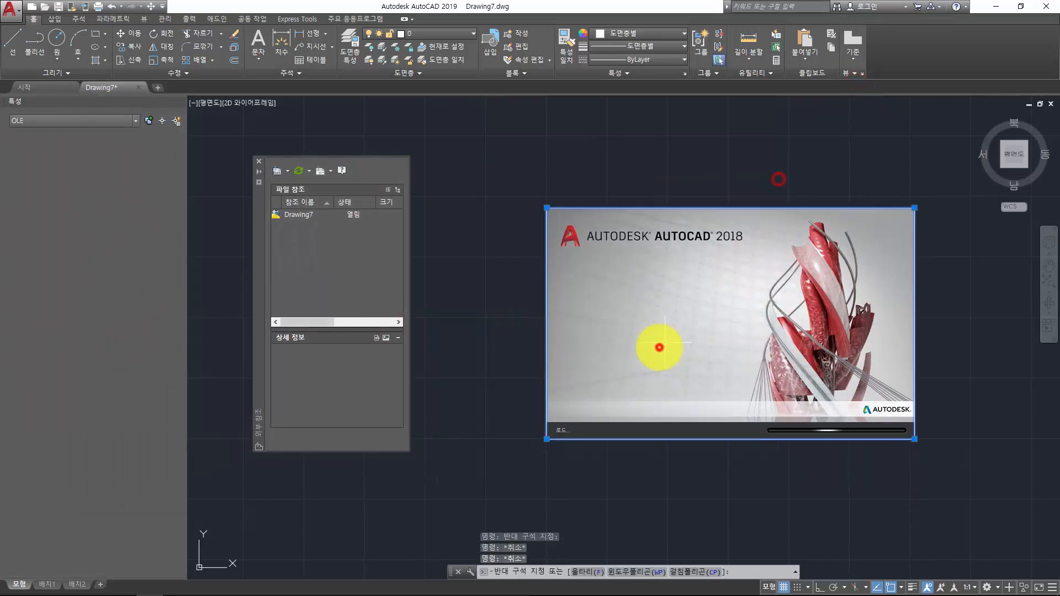